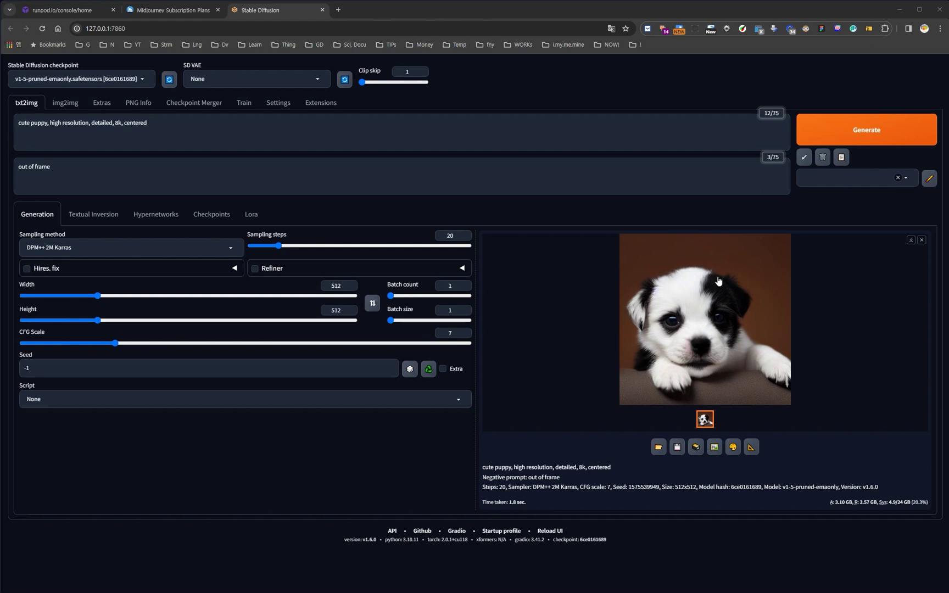
- Generate a new image from the existing cute puppy prompt
left_click(844, 132)
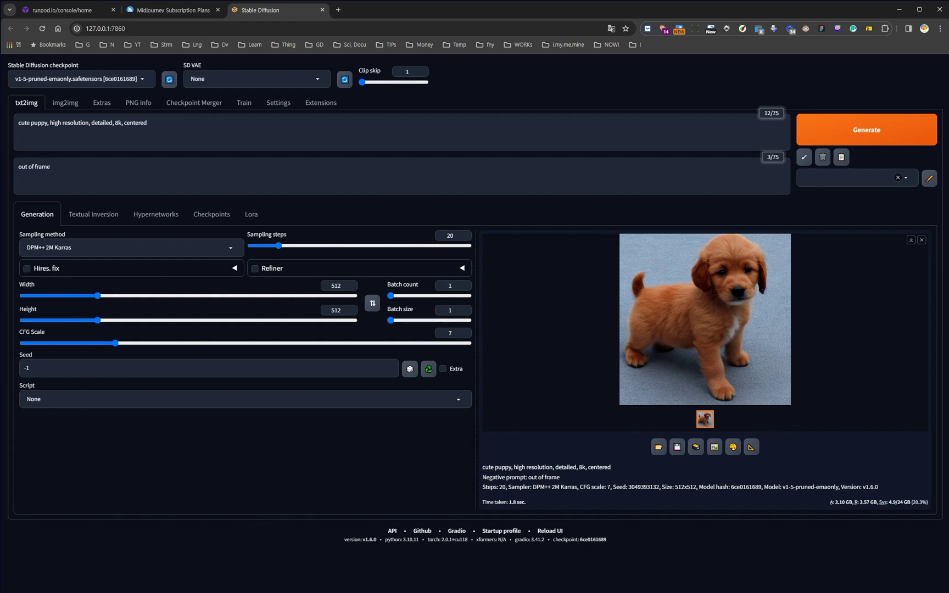
- Switch to Notepad++ and add the line "1. 프리 온라인 실행" below the Stable Diffusion heading
key("alt+Tab")
left_click(248, 230)
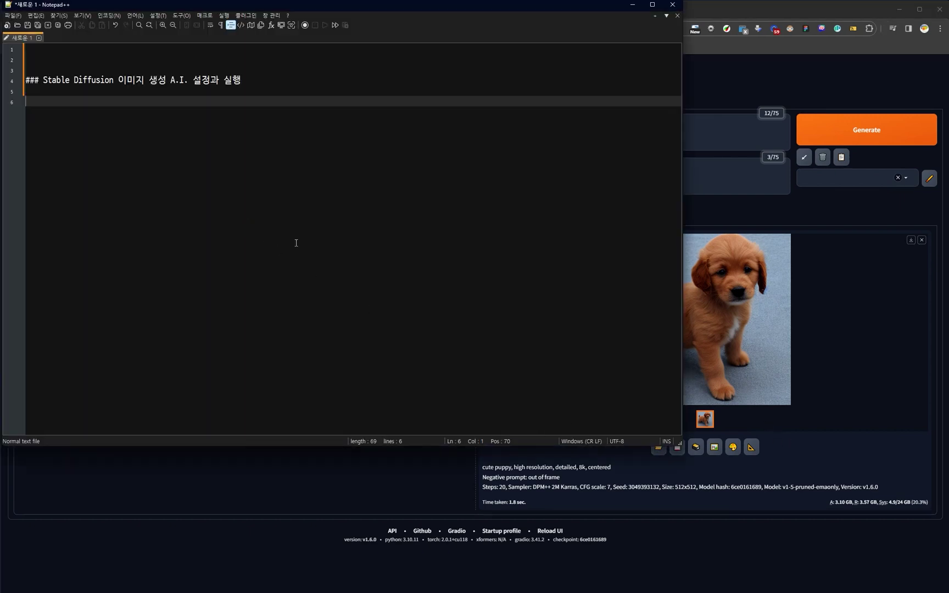
type("1. 프리 온라인 실행")
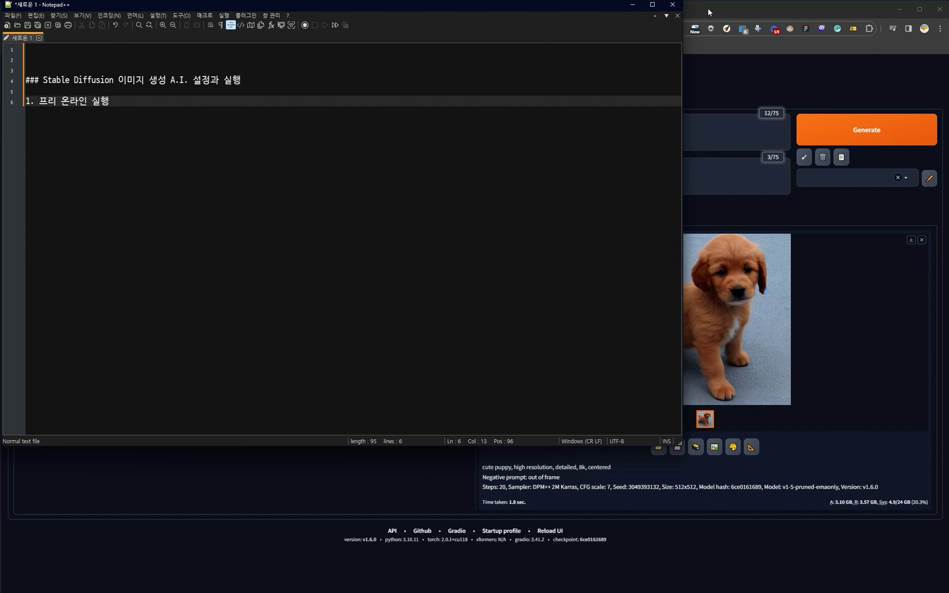
- Switch to Chrome and search Google for "stable diffusion webui" in a new tab
left_click(775, 66)
key("ctrl+t")
type("go")
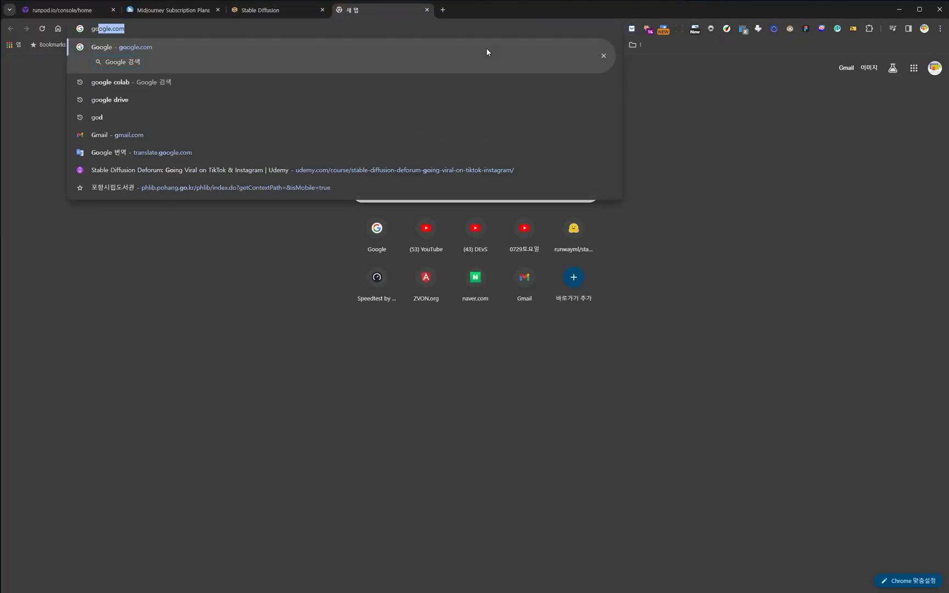
key("Return")
type("st")
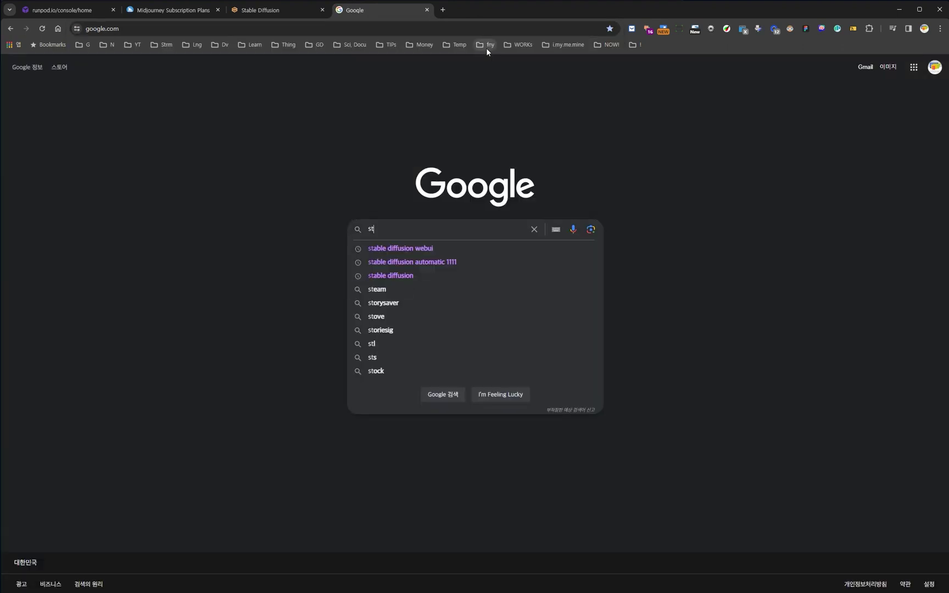
key("Down")
key("Return")
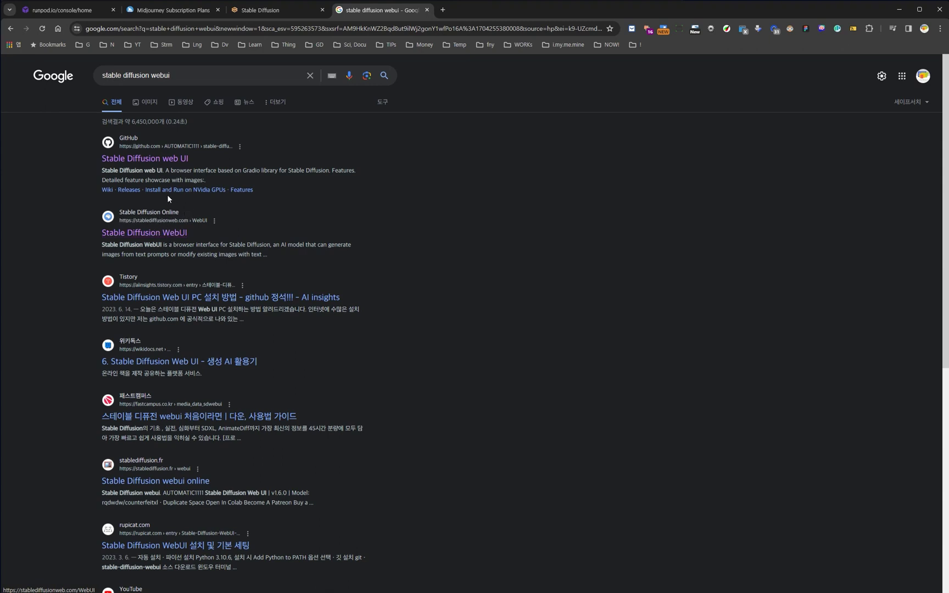
- Open the Stable Diffusion WebUI page on stablediffusionweb.com and go to its free demo
left_click(160, 235)
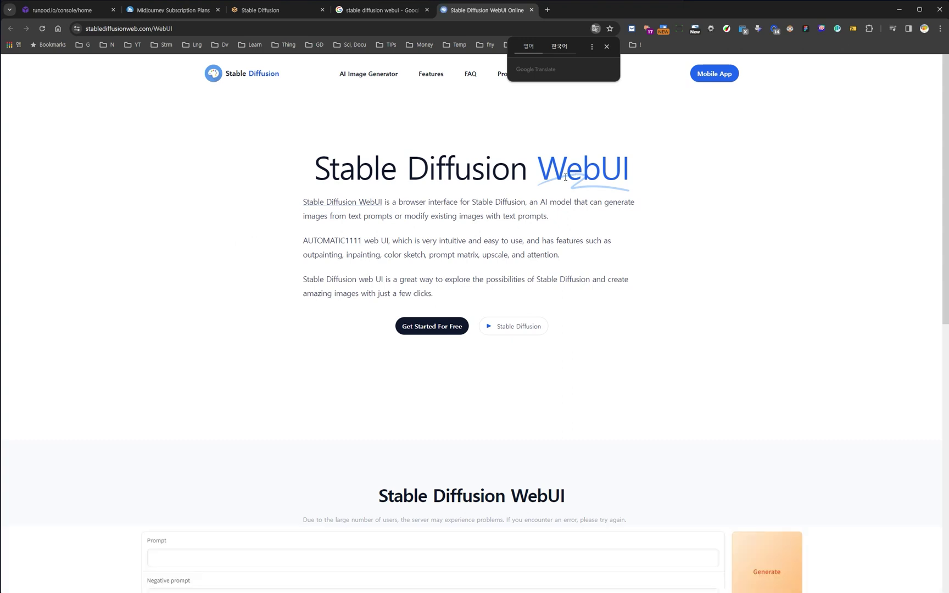
left_click(202, 232)
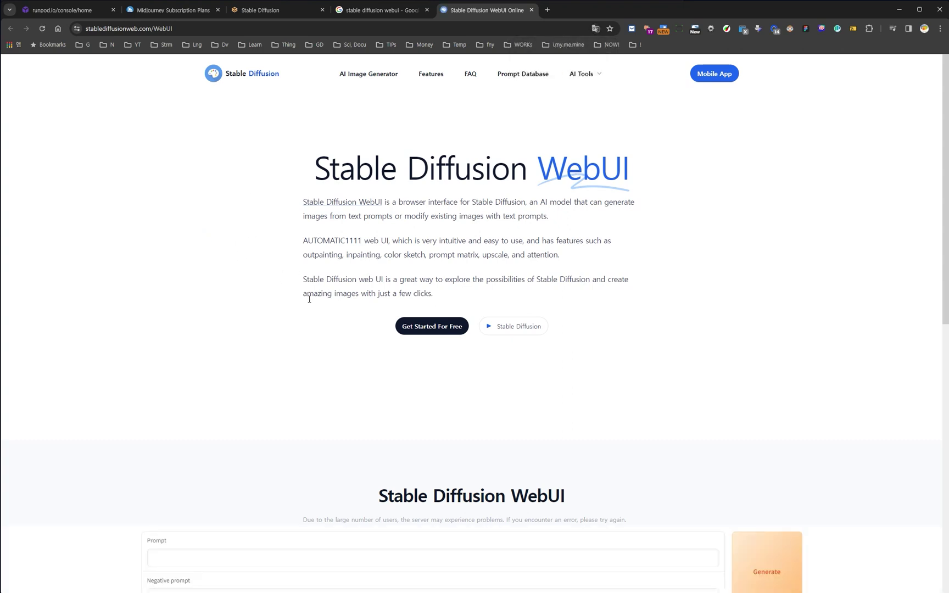
left_click(425, 328)
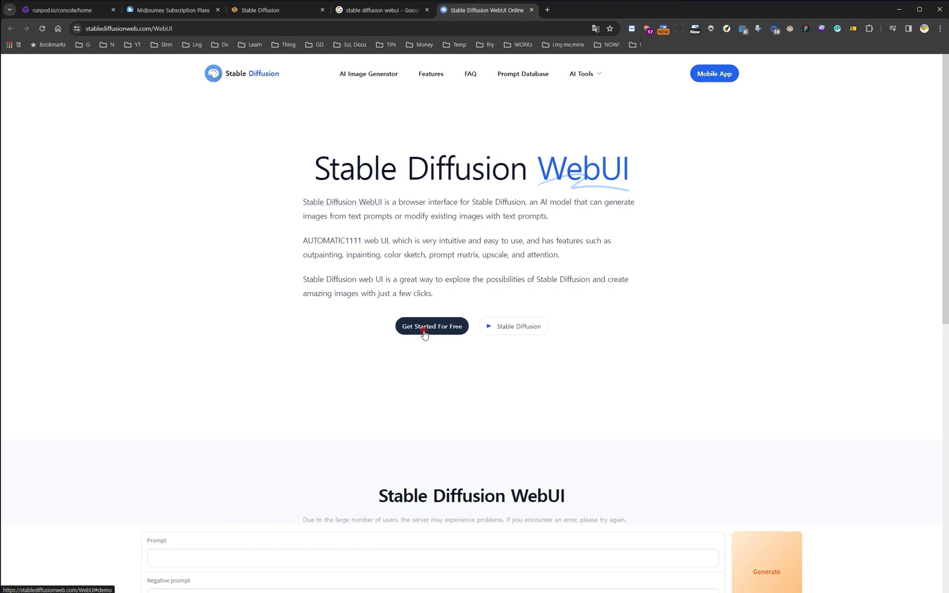
- Generate images in the online demo from the prompt "cute puppy" and view the results
left_click(220, 173)
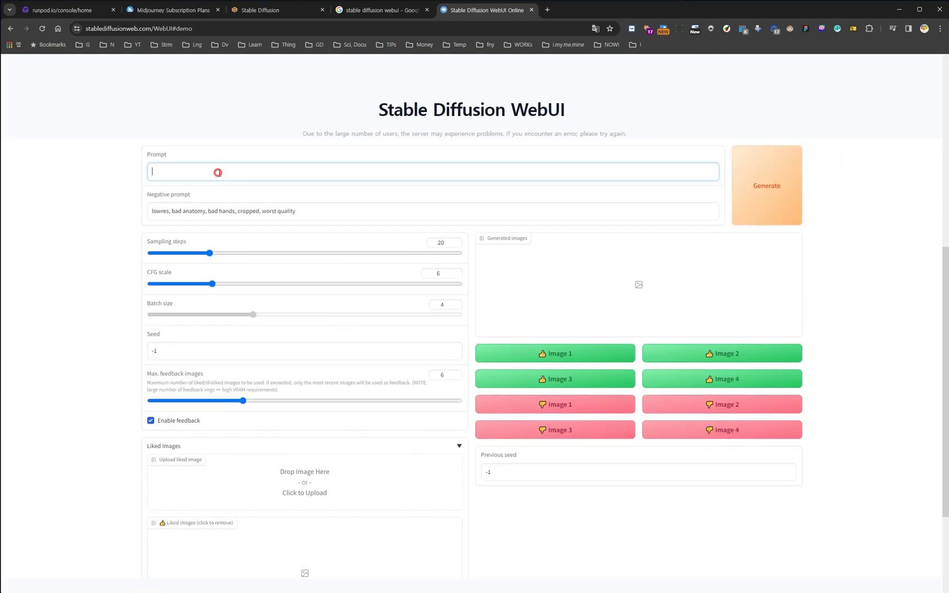
type("cute puppy")
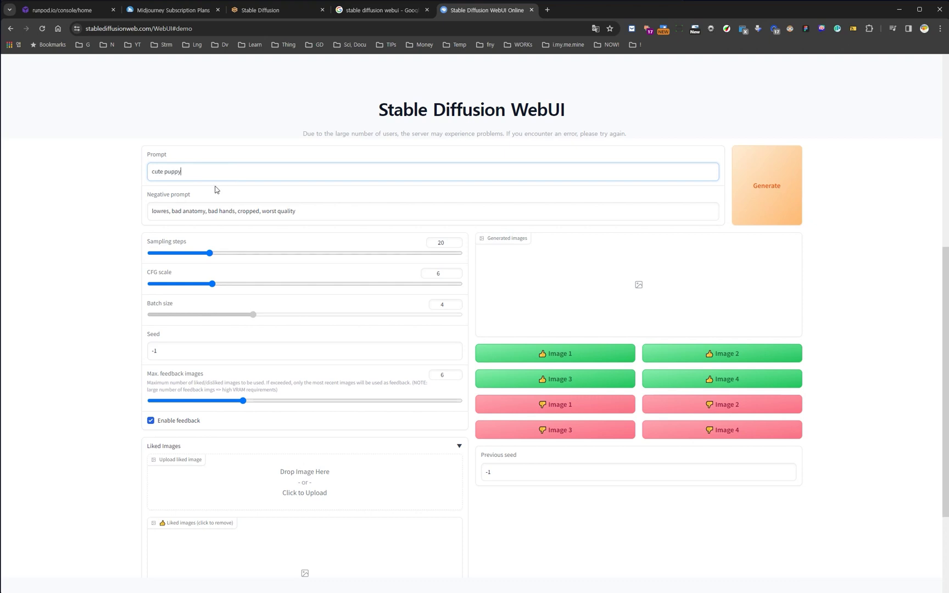
left_click(772, 207)
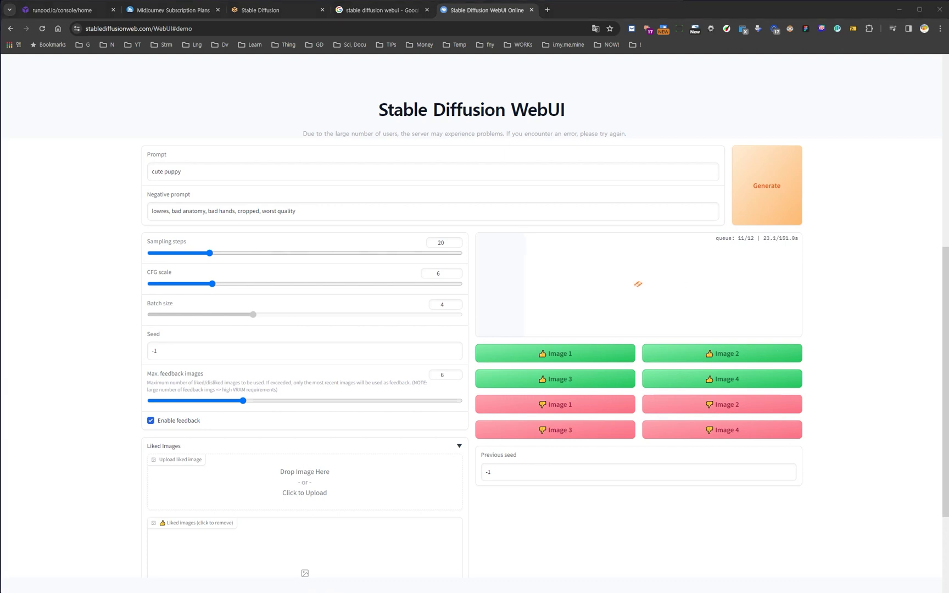
left_click(864, 401)
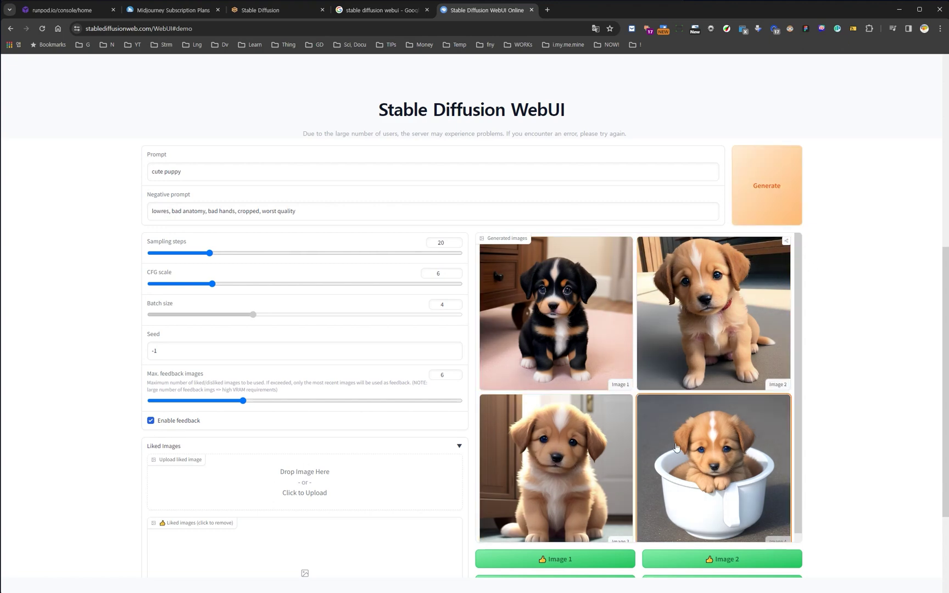
scroll(828, 450, "down", 3)
scroll(828, 451, "up", 3)
scroll(678, 408, "down", 2)
scroll(847, 428, "up", 1)
scroll(845, 429, "up", 2)
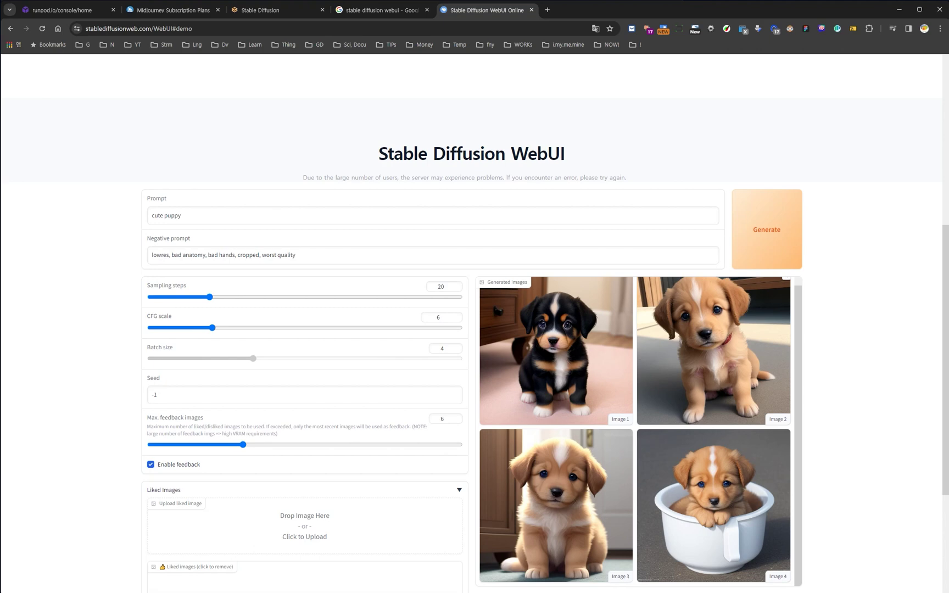
- Switch to Notepad++ and add the sub-item "- queue를 오래 기다려야된다." under the first point
key("alt+Tab")
left_click(164, 114)
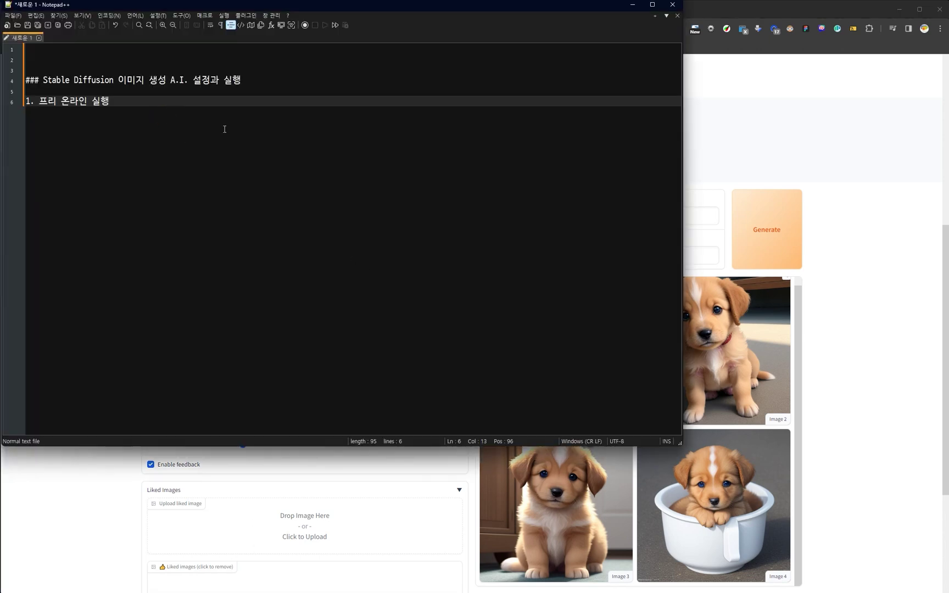
key("Return")
type("-")
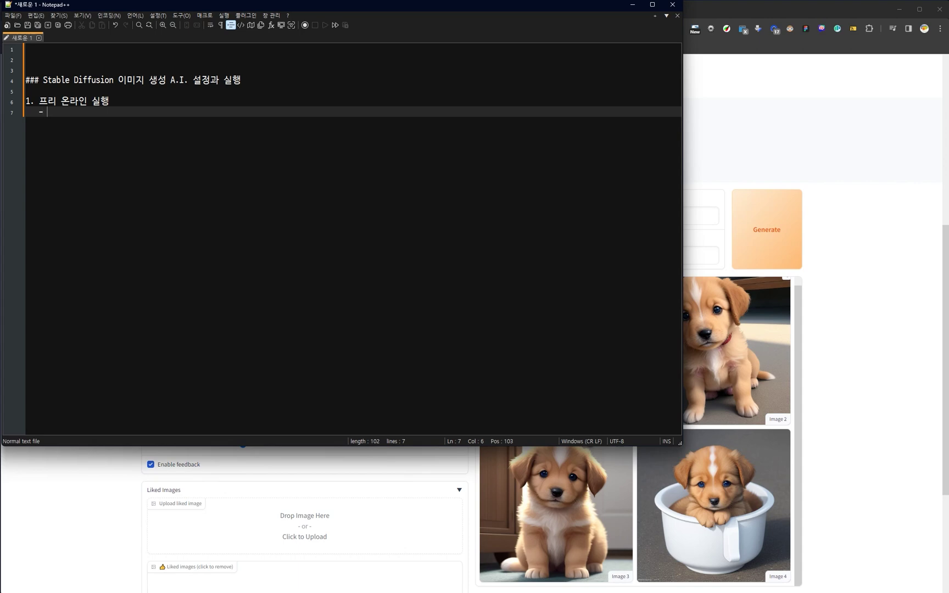
type(" queue를 오래 기다려야된다.")
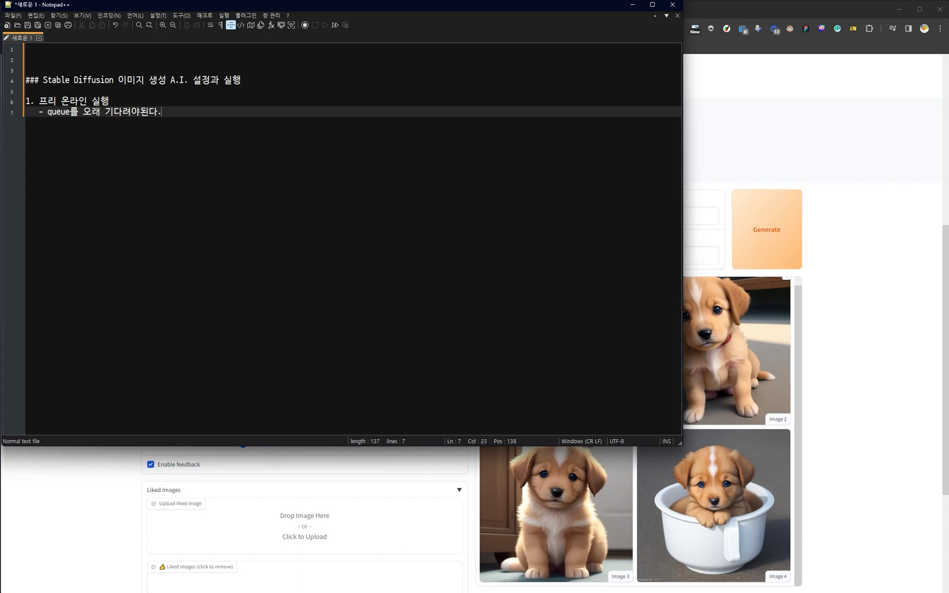
- Add a second sub-item reading "- 학습 모델링 데이터를 별도로 로드를 시키지 못한다."
key("Return")
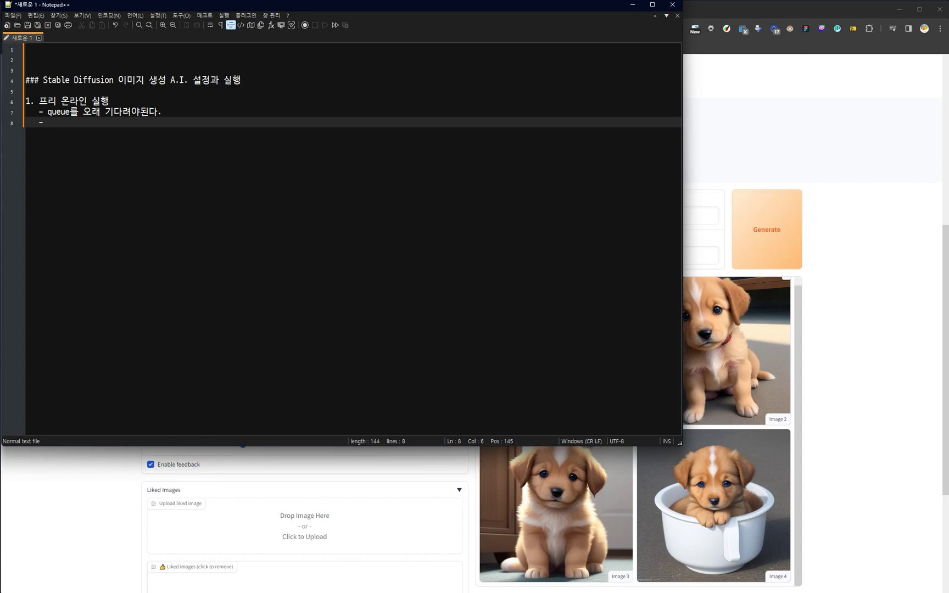
type("- ㅎ")
type("습 몸")
type("델링 ")
type("데이터")
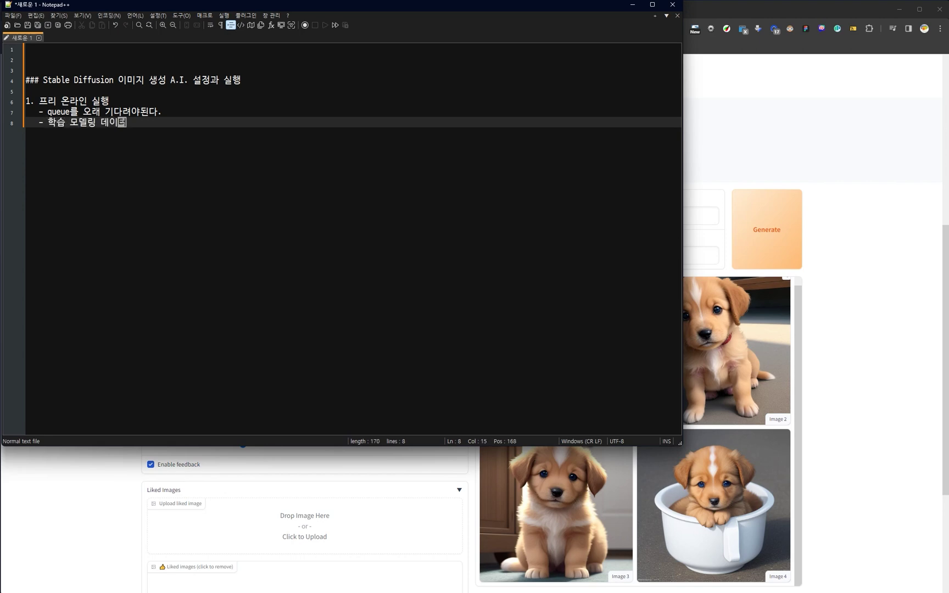
type("를 별도로 로드를 시키")
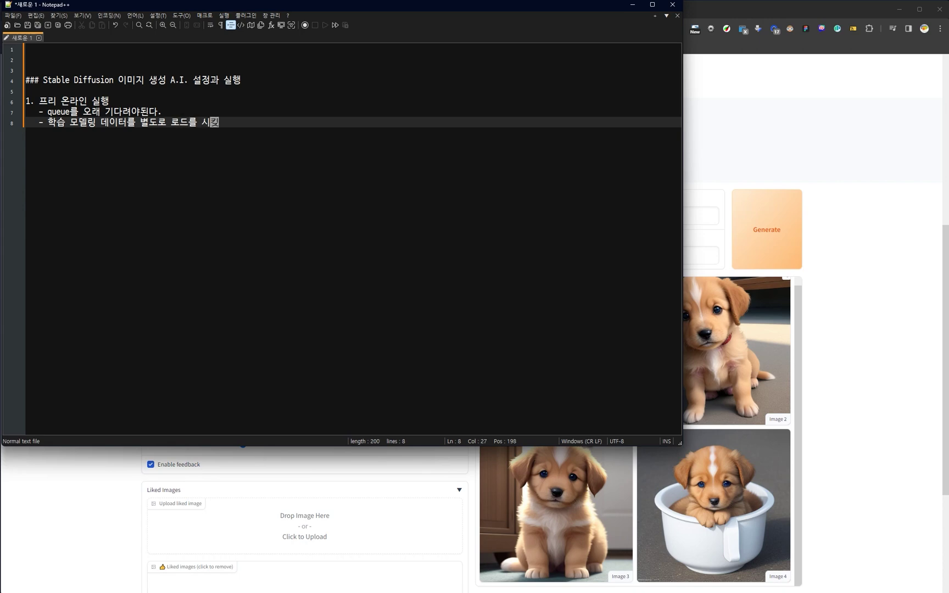
type("지 못ㅎ한다.")
left_click(853, 364)
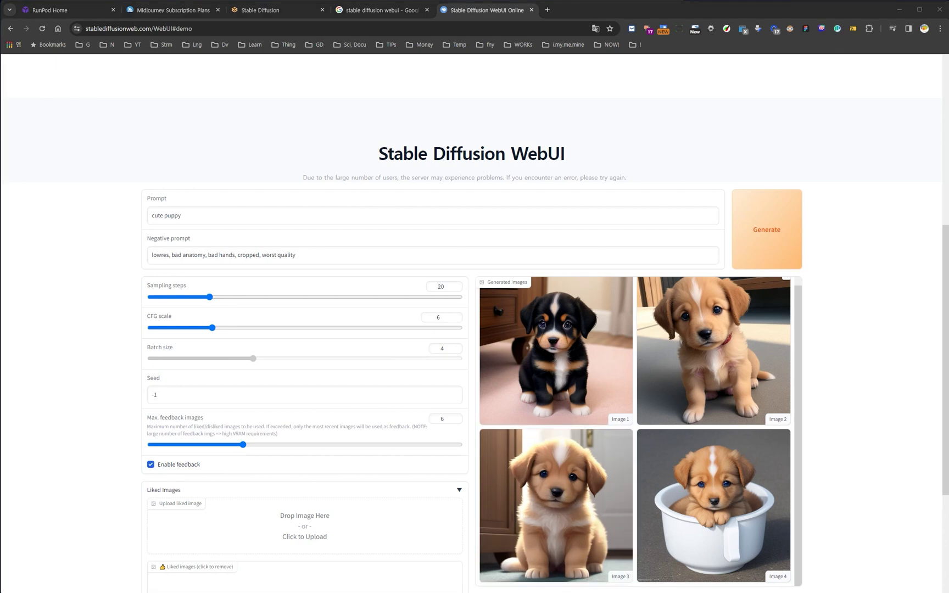
key("alt+Tab")
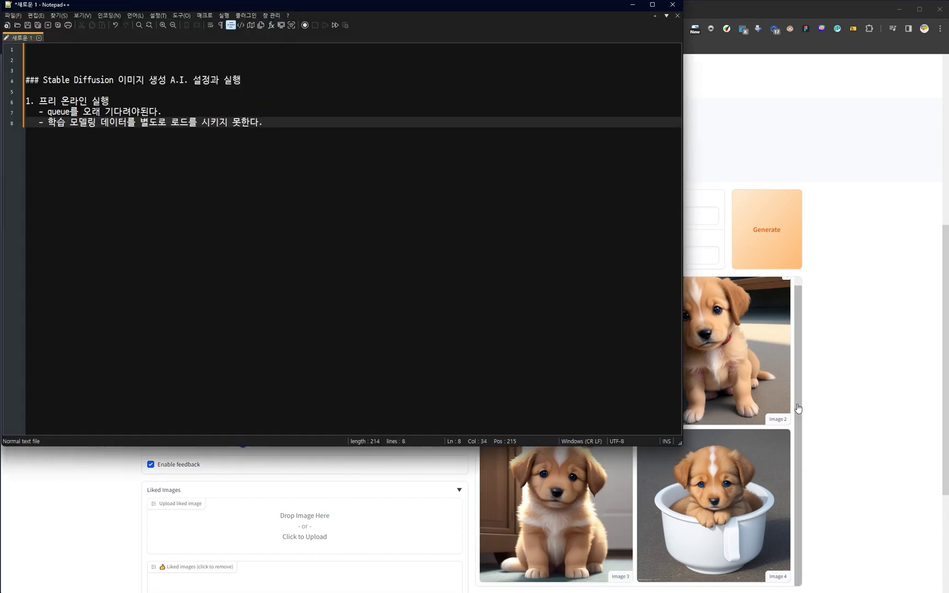
left_click(870, 388)
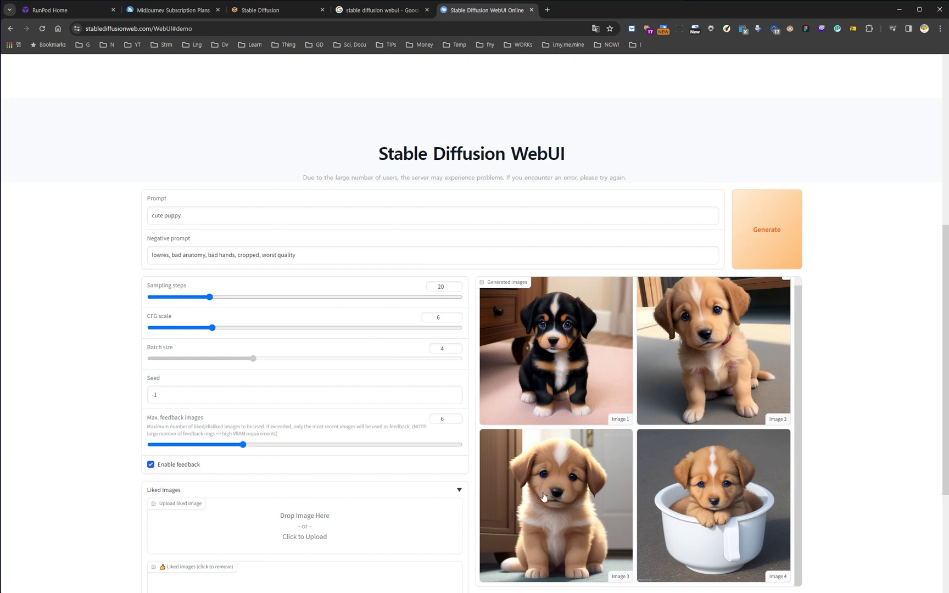
scroll(767, 435, "down", 1)
scroll(791, 445, "down", 2)
scroll(824, 453, "up", 3)
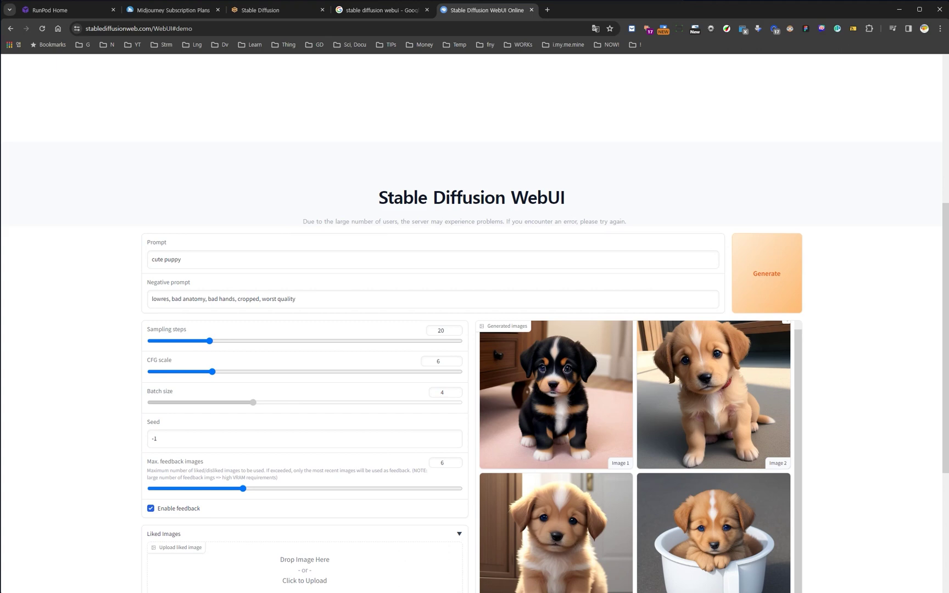
- Add the third sub-item "- 간단한 이미지 생성과 맛보기에 적합" to the Notepad++ notes
key("alt+Tab")
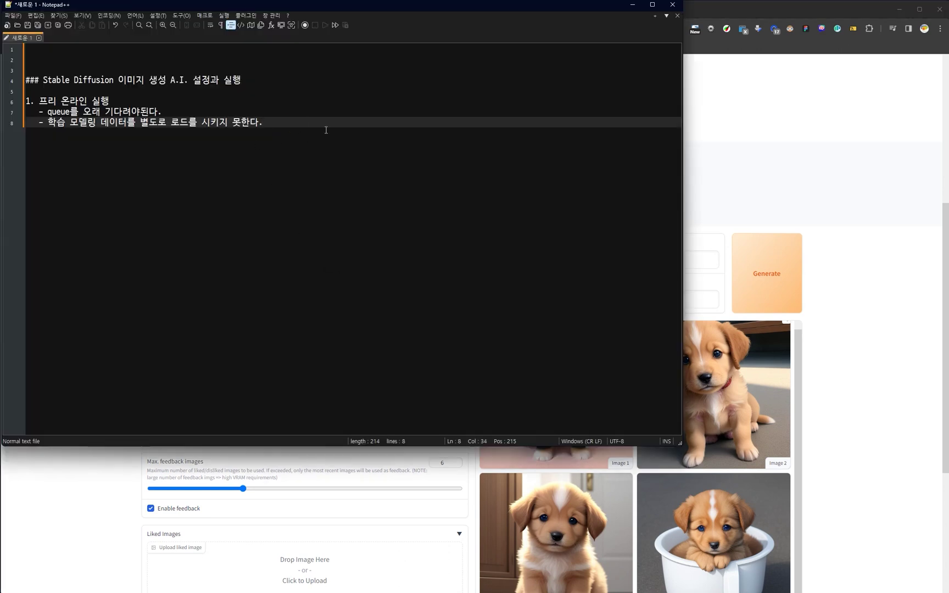
left_click(274, 121)
key("Return")
type("- rk")
key("BackSpace")
key("BackSpace")
type("간단한 이미지")
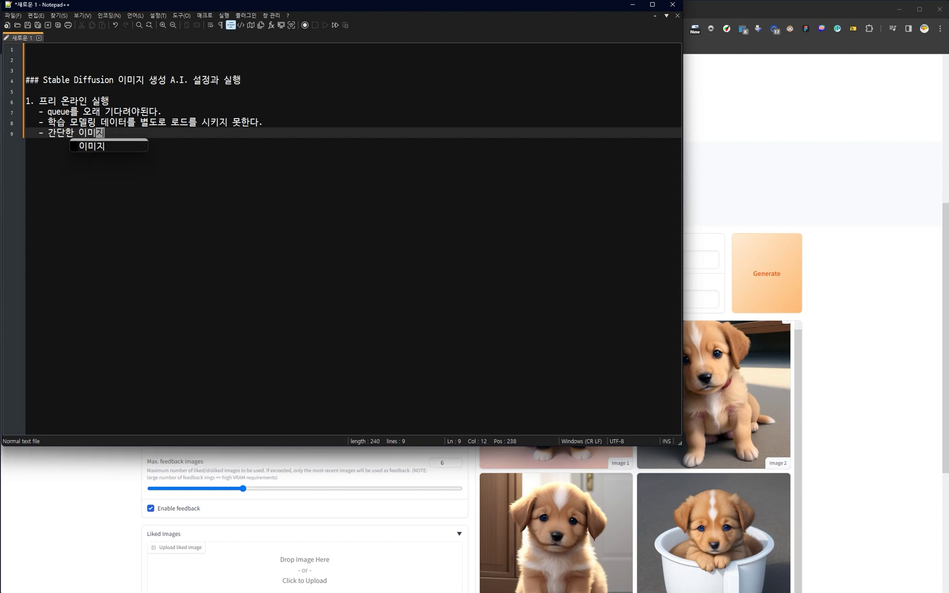
type(" 생성고")
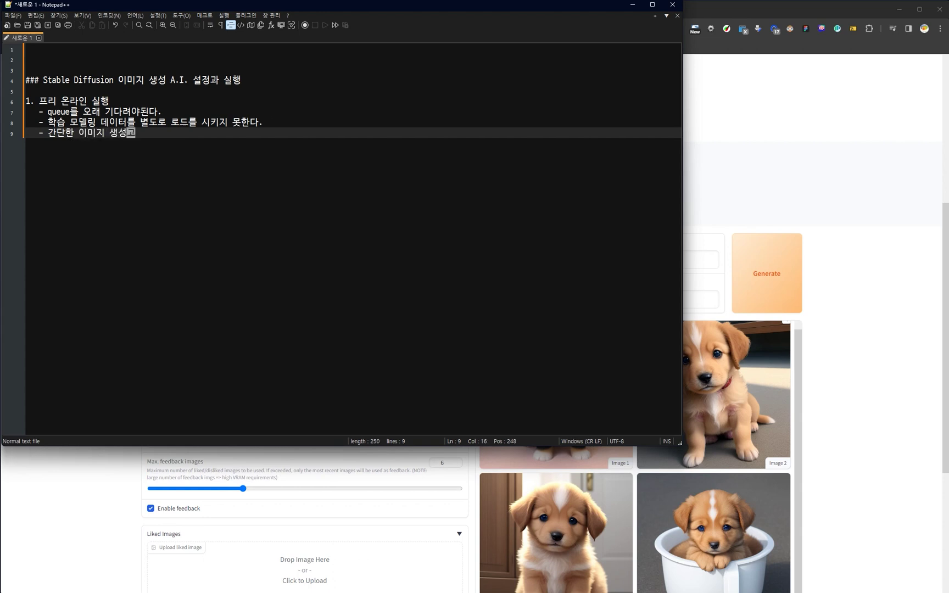
type(" 맛보기에 적합")
left_click(231, 161)
left_click(365, 310)
- Add the second point "2. Google Colab을 이용하는 방법" after blank lines and start a sub-item line beneath it
key("Return")
key("Return")
key("BackSpace")
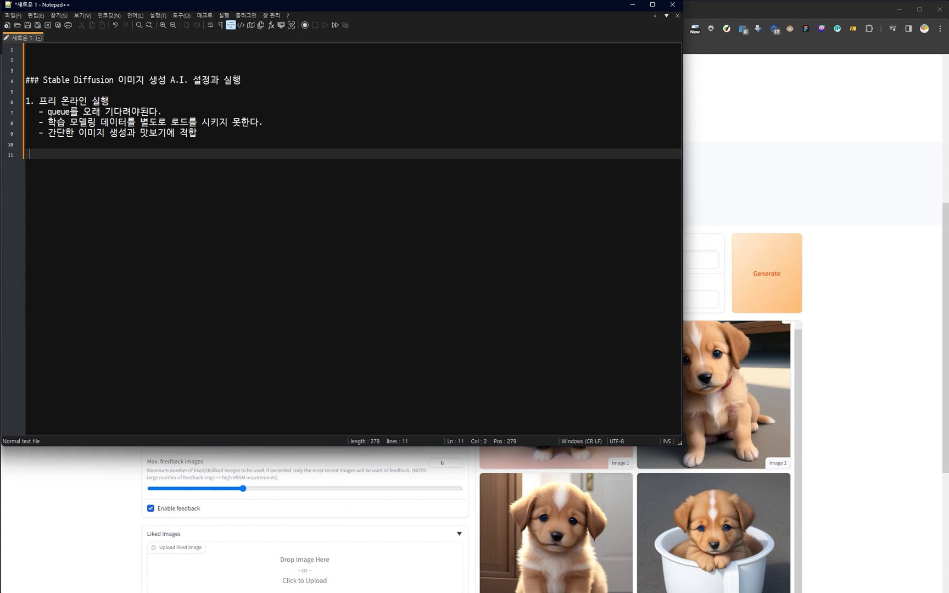
key("Return")
type("Go")
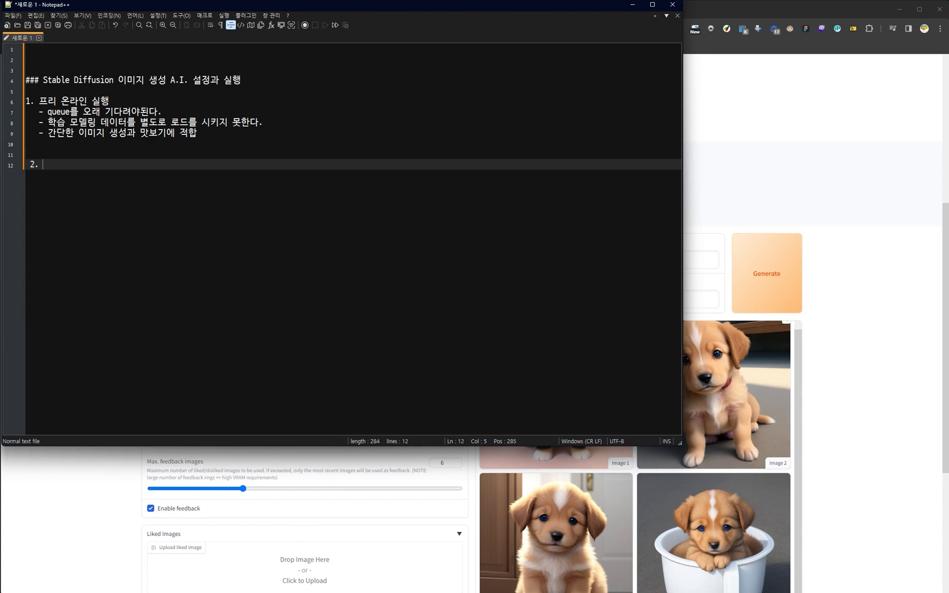
type("ogle C")
type("ol")
type("ab을 이용")
type("한")
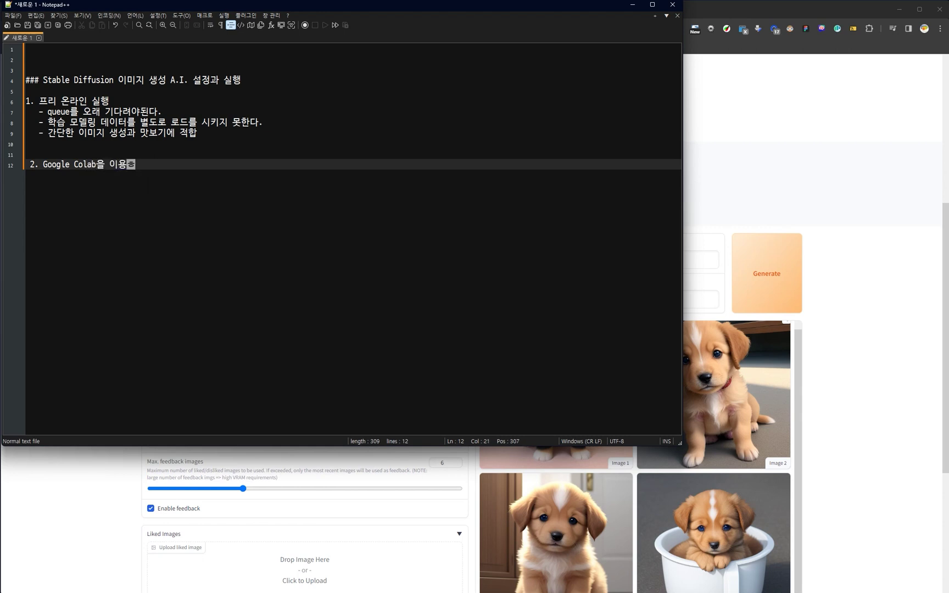
key("BackSpace")
key("BackSpace")
type("하는 방법")
key("Return")
type("-")
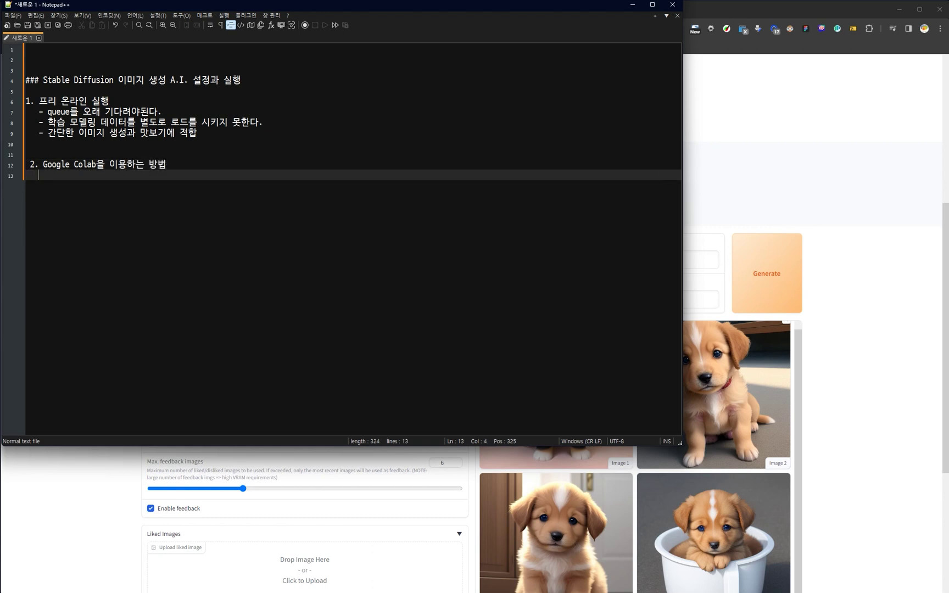
- Switch to Chrome, move the Google results tab after the WebUI tab, and open the AUTOMATIC1111 stable-diffusion-webui GitHub repository from the results
left_click(860, 212)
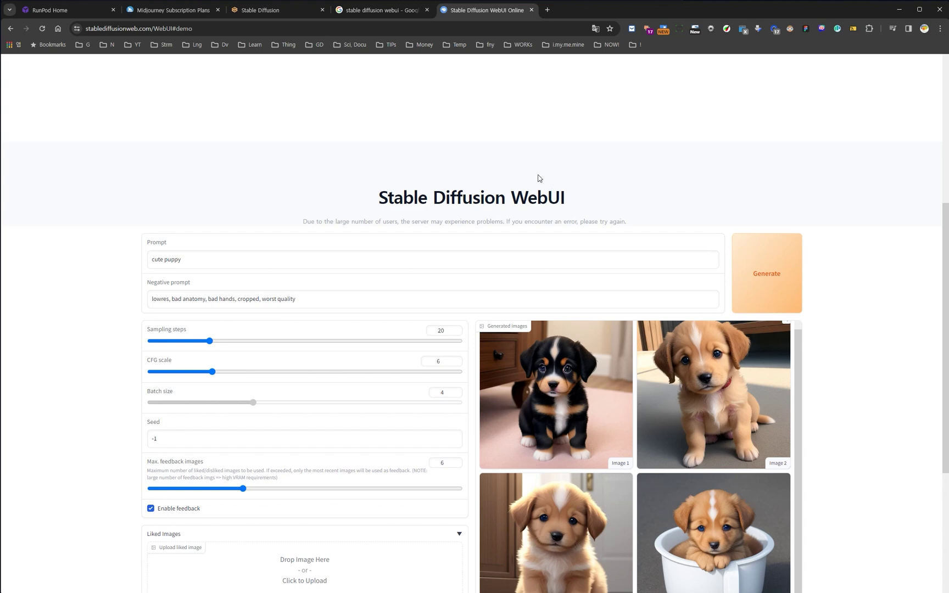
left_click(381, 12)
left_click_drag(381, 12, 485, 14)
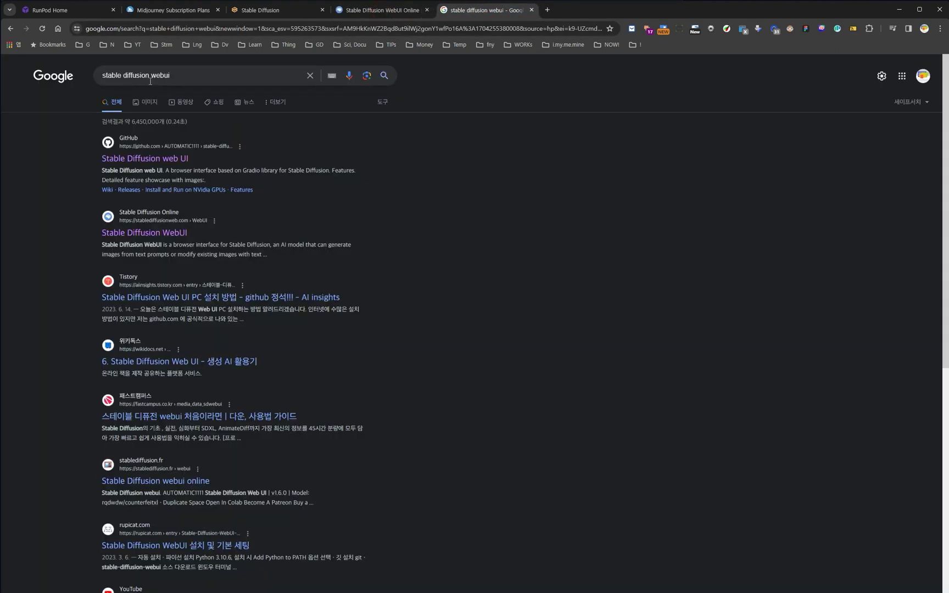
left_click(135, 159)
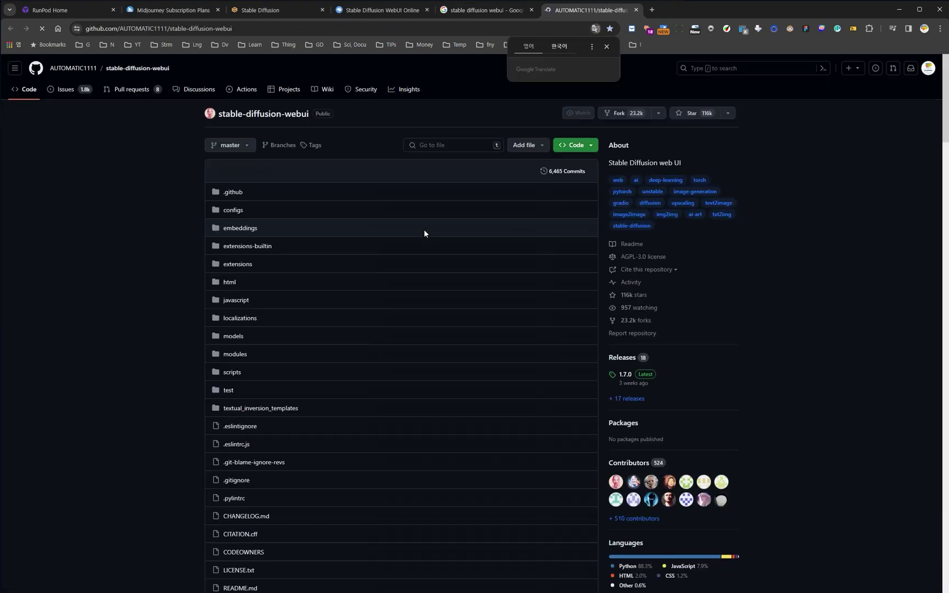
scroll(102, 241, "down", 7)
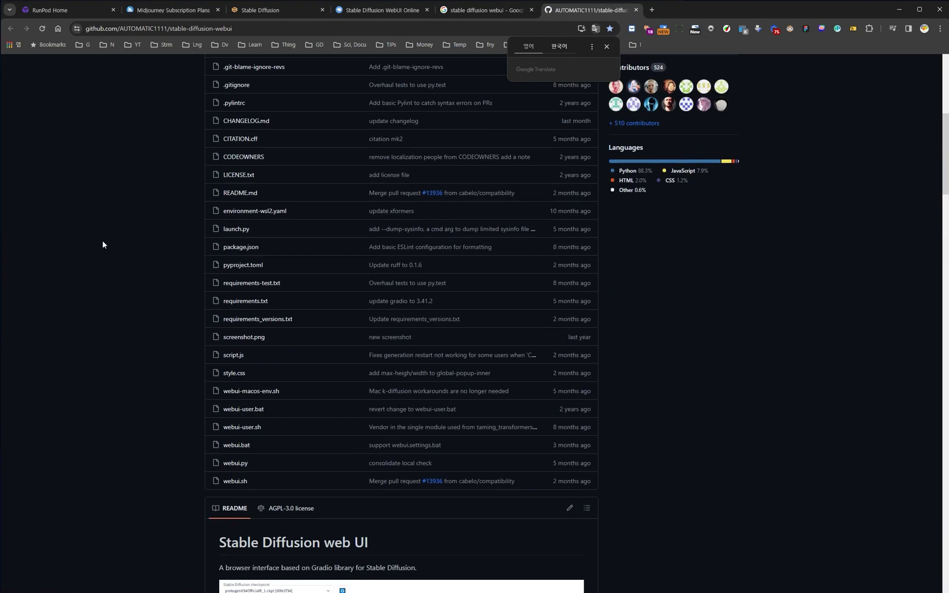
- Open the README's List of Online Services, and from its Google Colab section open the notebook maintained by TheLastBen
scroll(102, 240, "down", 12)
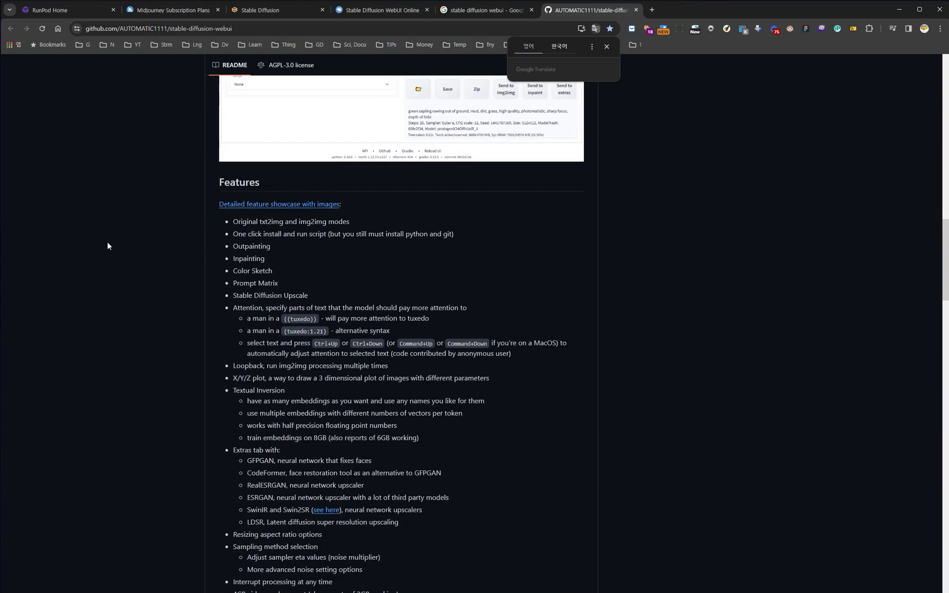
scroll(108, 246, "down", 3)
left_click_drag(946, 315, 926, 438)
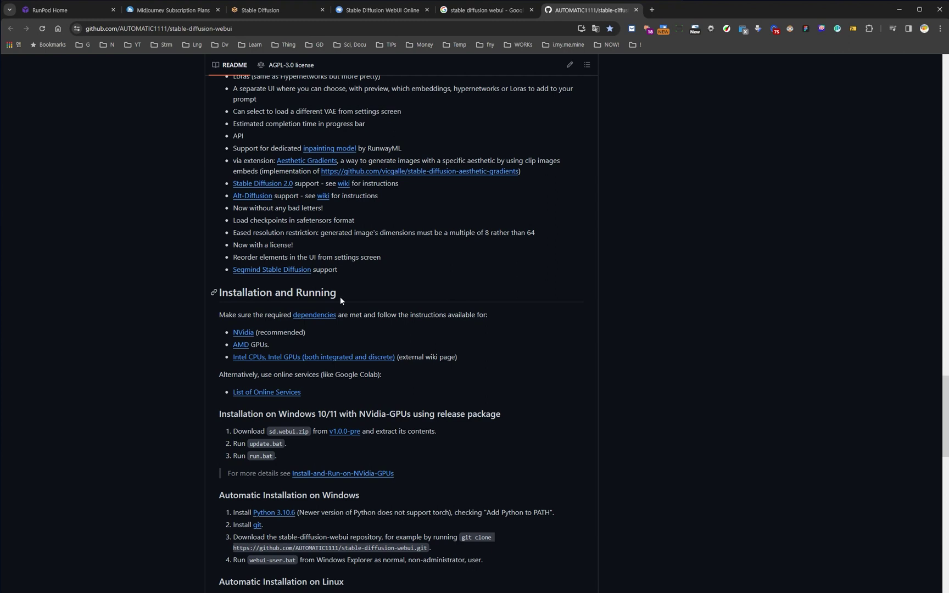
scroll(325, 348, "down", 1)
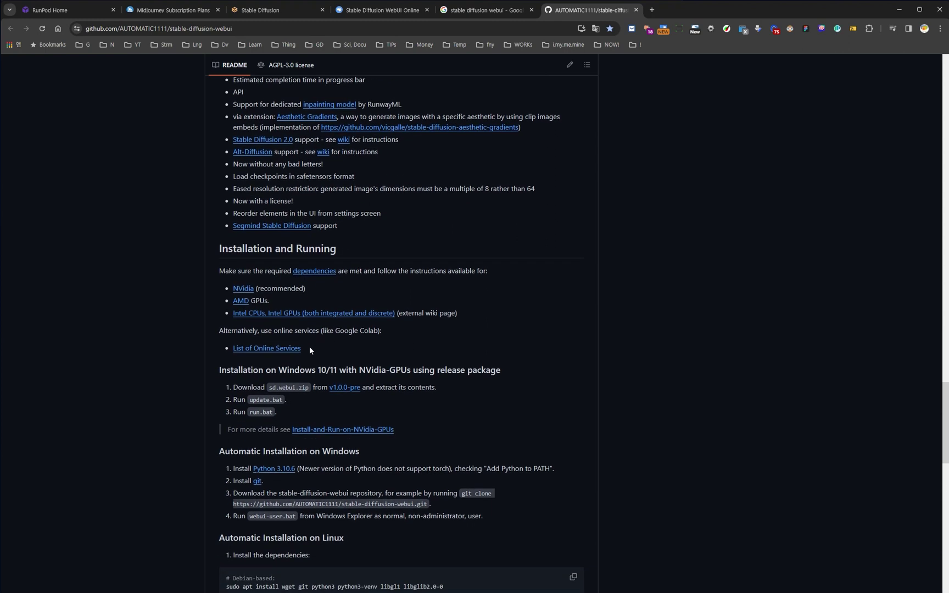
left_click(275, 354)
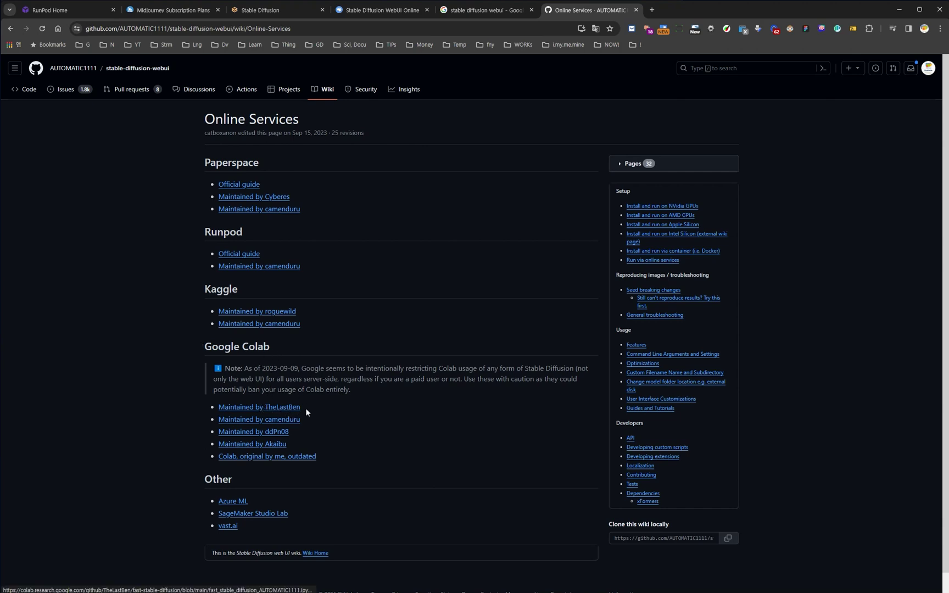
left_click(290, 408)
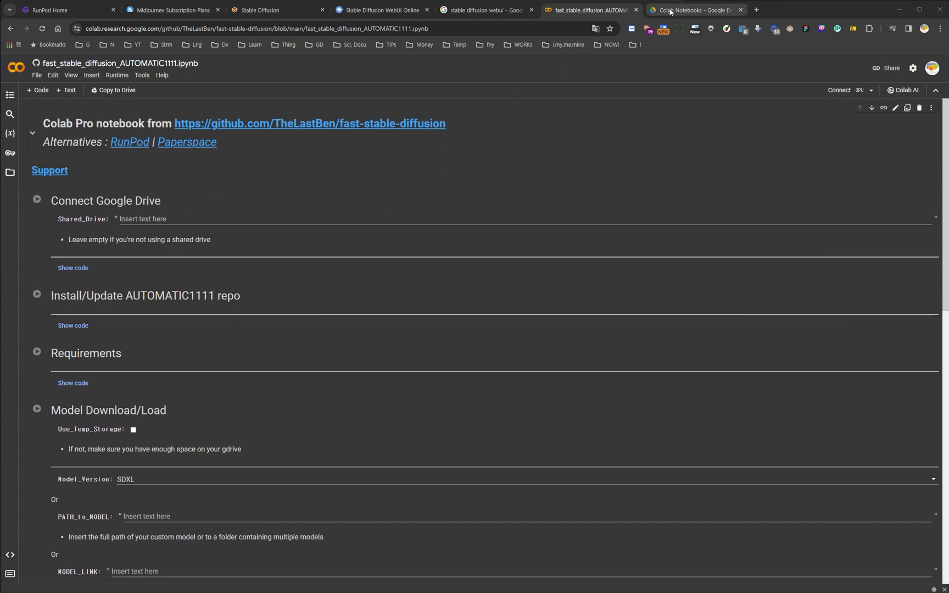
- View the Colab Notebooks folder in Google Drive and return to the fast_stable_diffusion_AUTOMATIC1111.ipynb notebook
left_click(691, 10)
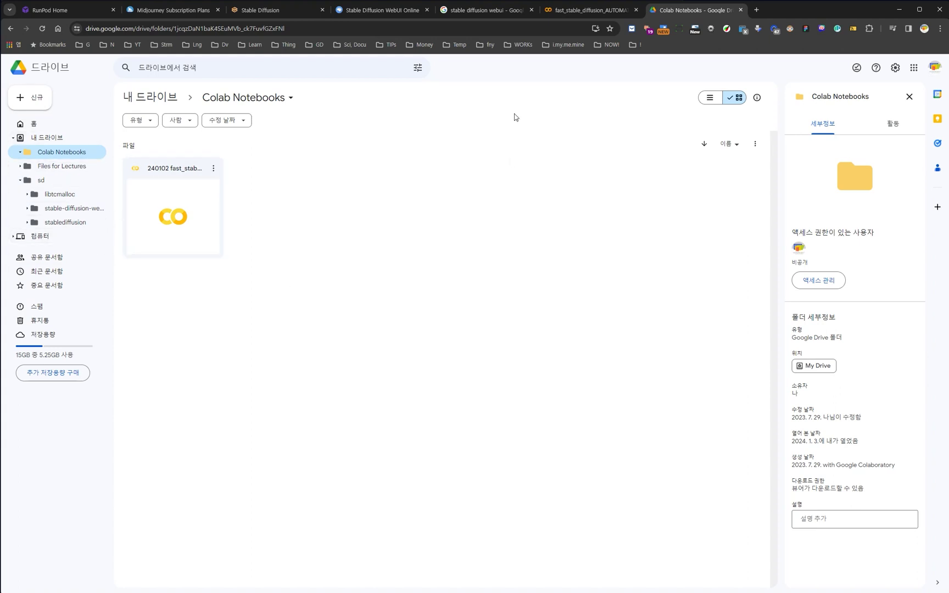
left_click(557, 13)
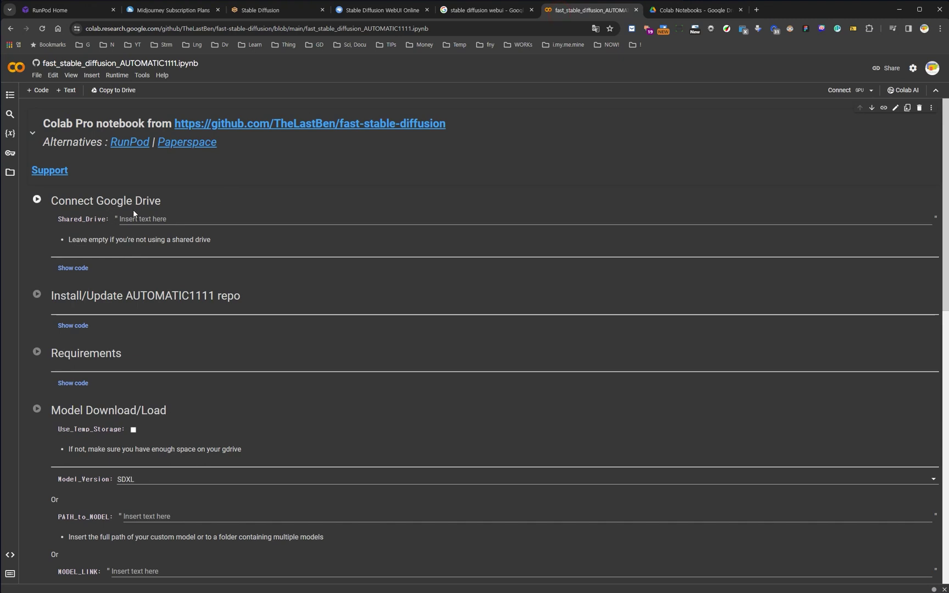
left_click(36, 75)
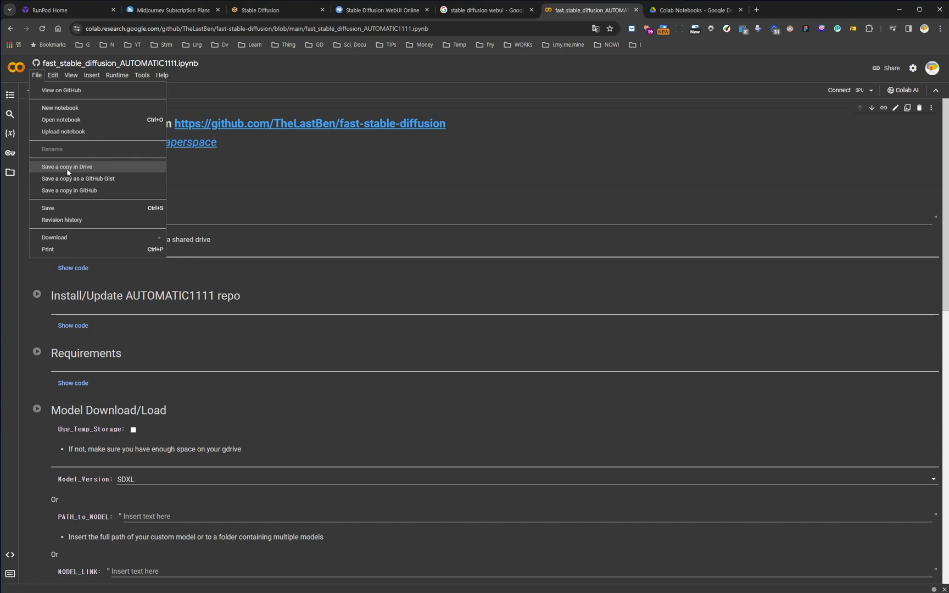
left_click(297, 192)
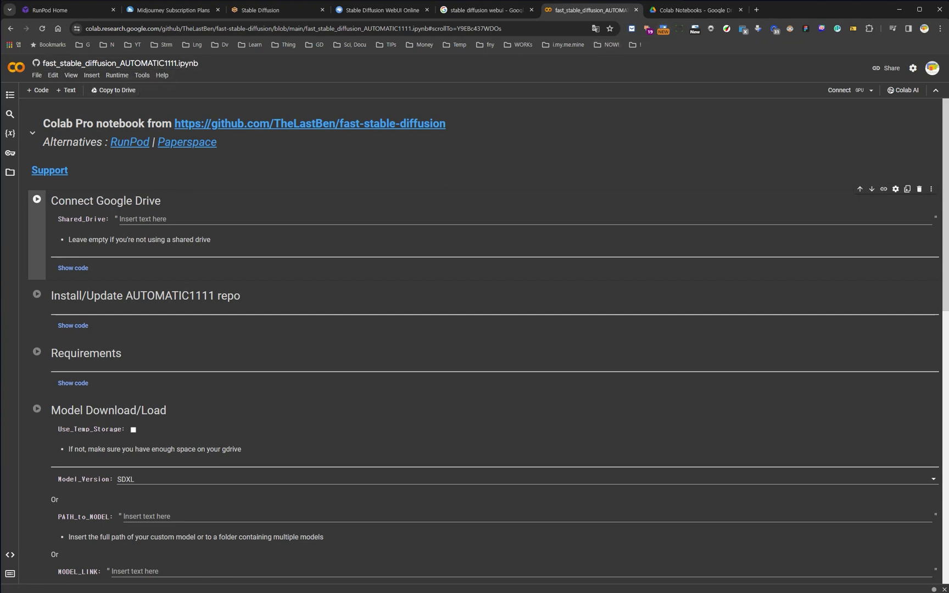
left_click(230, 170)
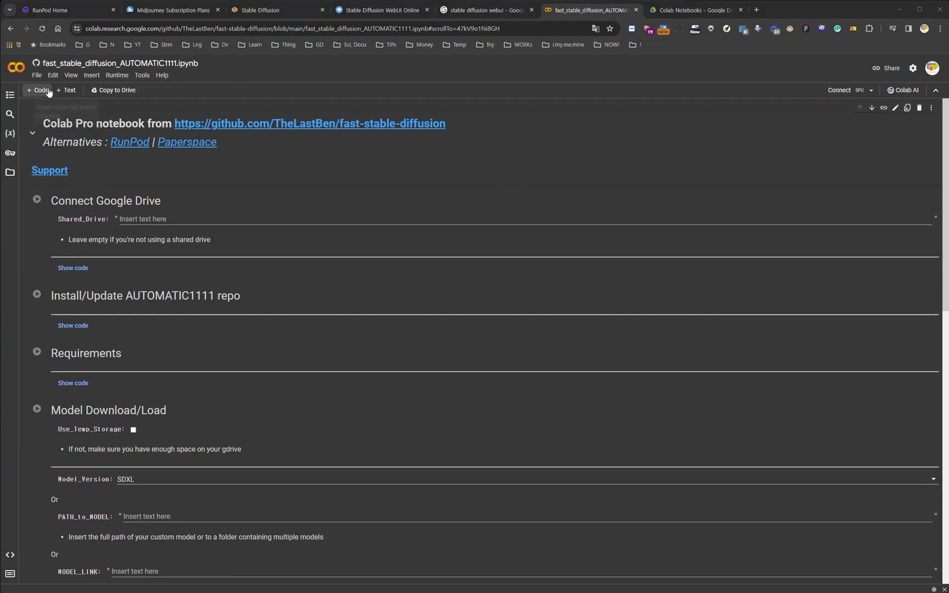
left_click(36, 76)
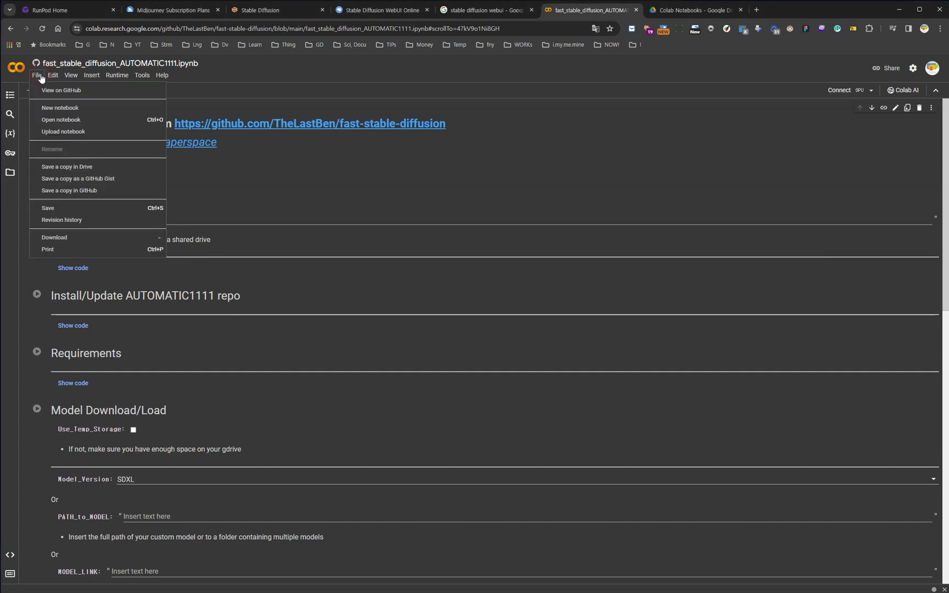
left_click(40, 78)
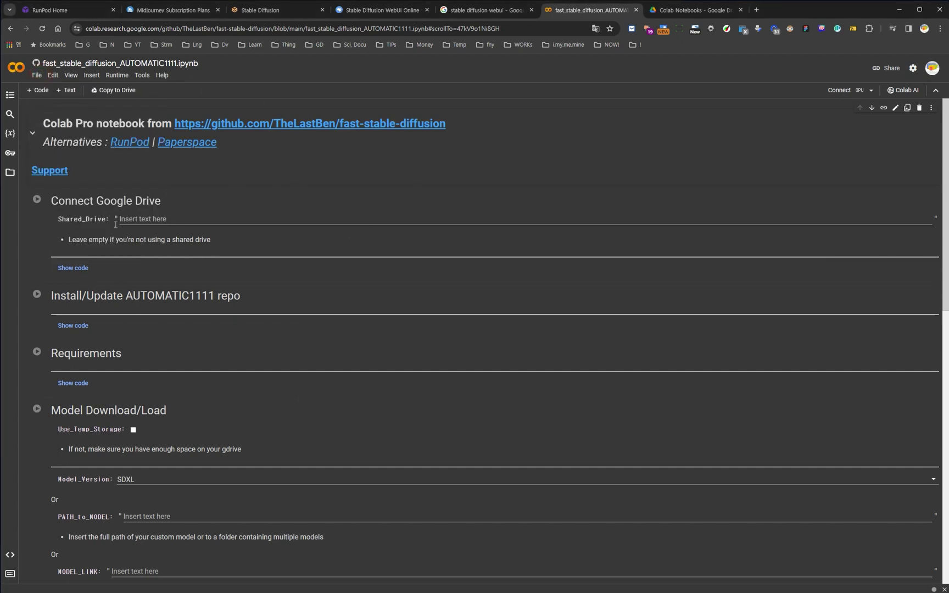
- Open the saved Drive copy "240102 fast_stable_diffusion_AUTOMATIC1111.ipynb" from the recent notebooks
left_click(36, 75)
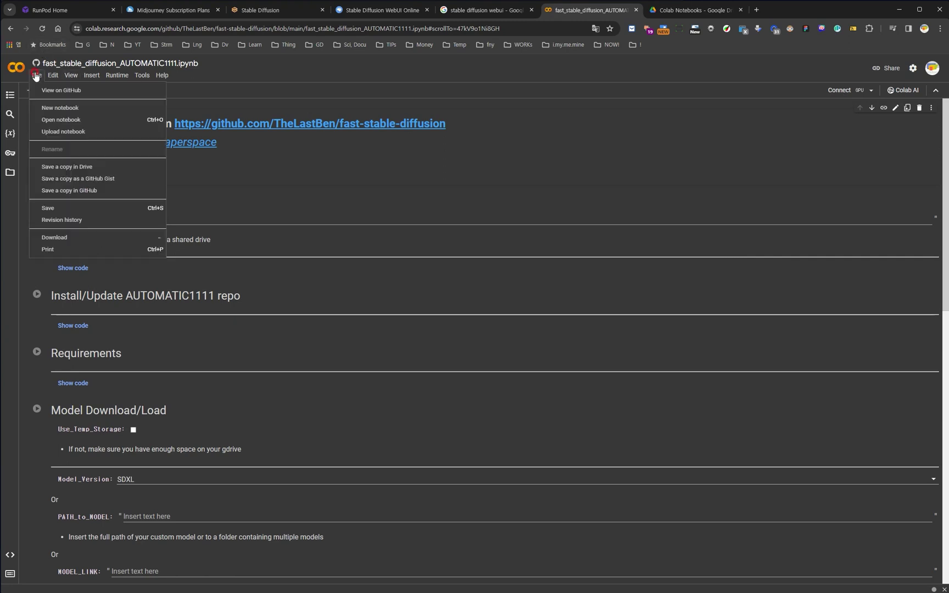
left_click(47, 119)
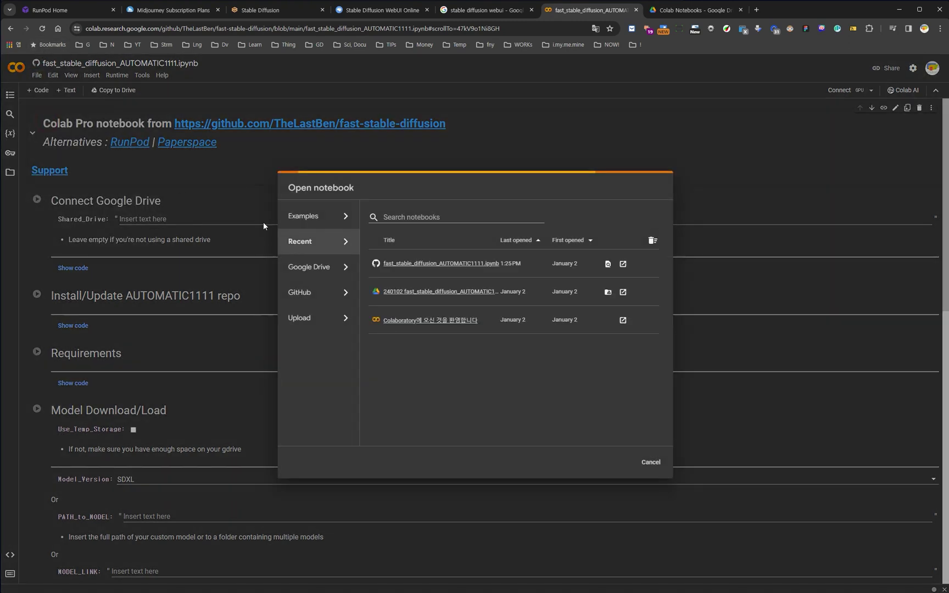
left_click(407, 291)
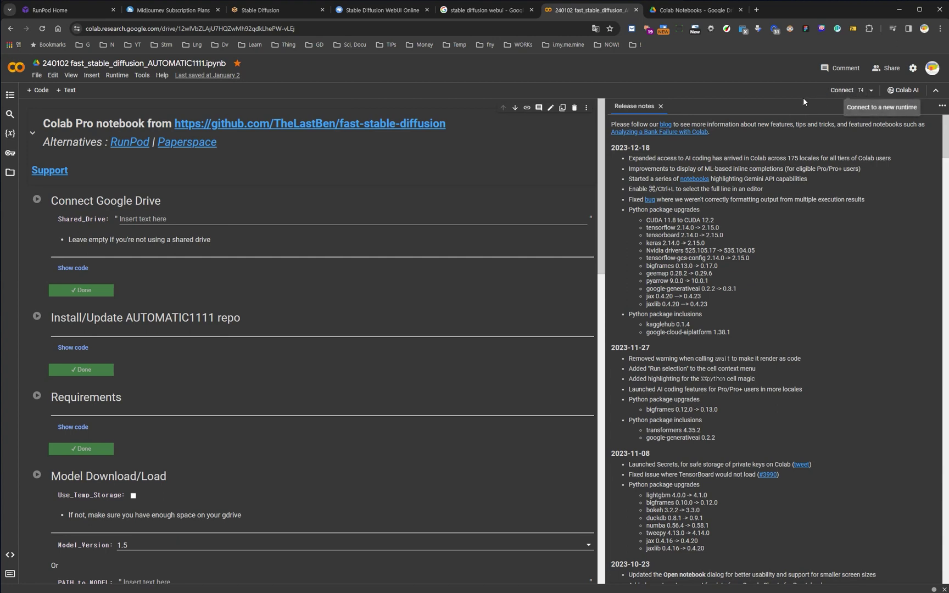
- Save the notebook's runtime type as Python 3 with the T4 GPU hardware accelerator
left_click(115, 79)
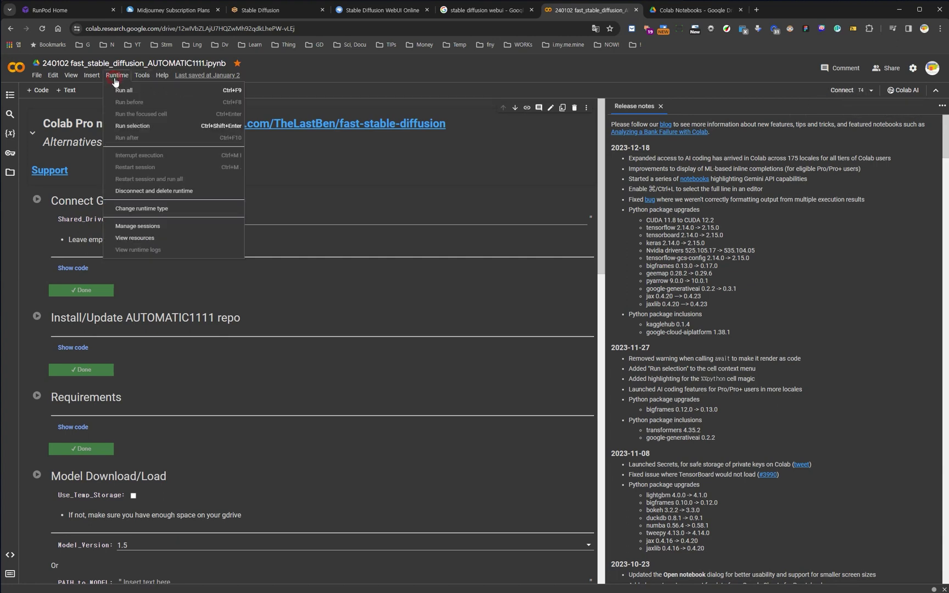
left_click(124, 212)
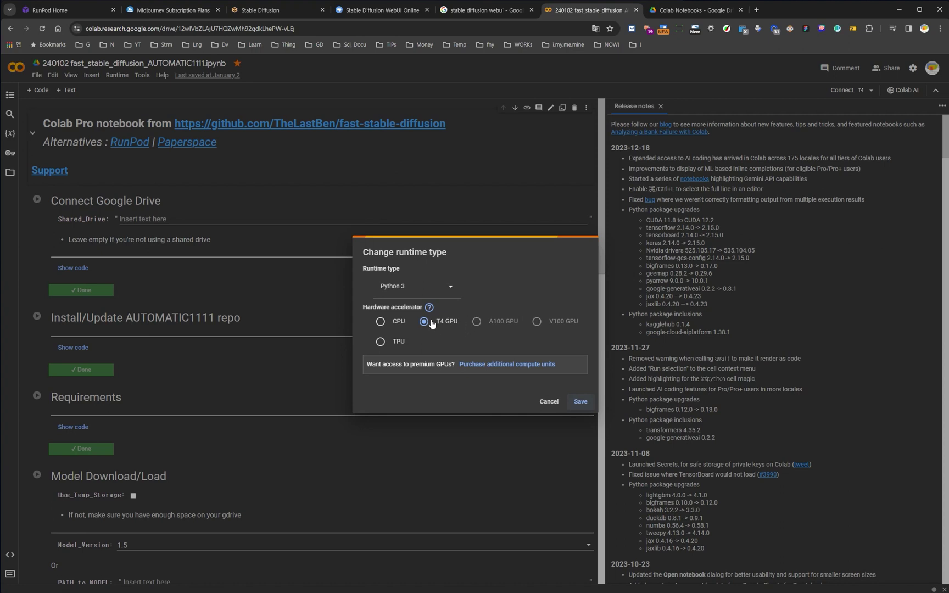
left_click(577, 402)
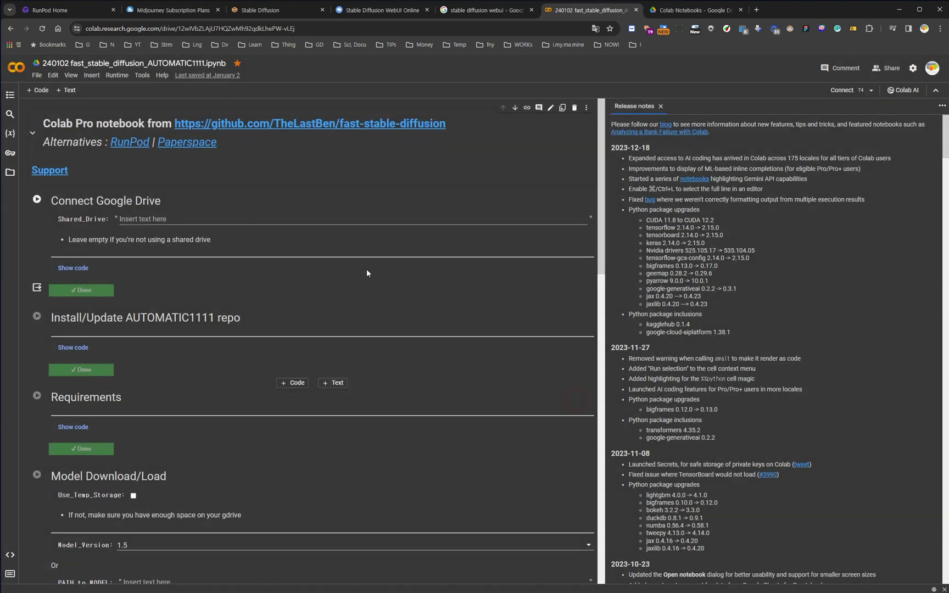
- Connect the notebook to a new T4 runtime and display its resource usage
left_click(843, 91)
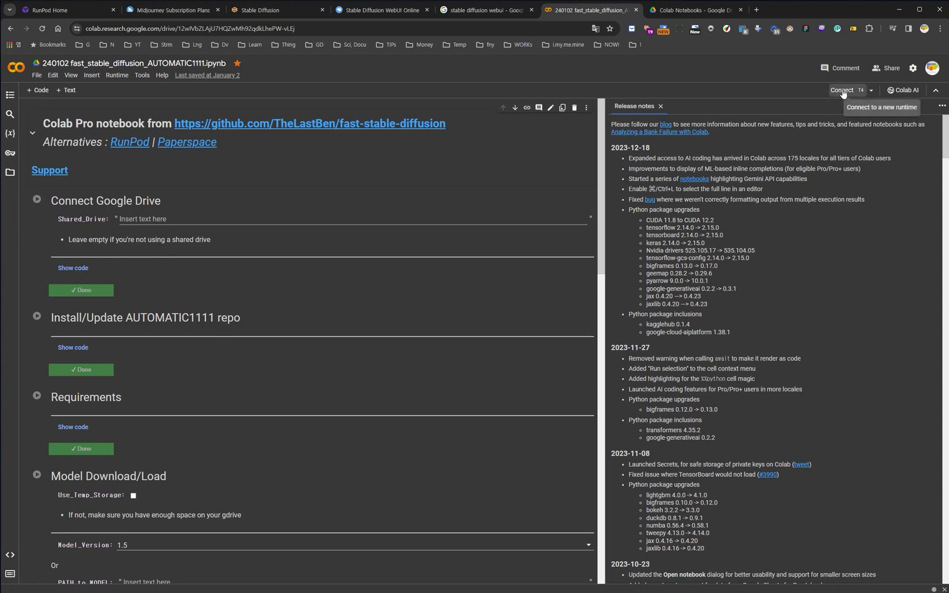
left_click(843, 91)
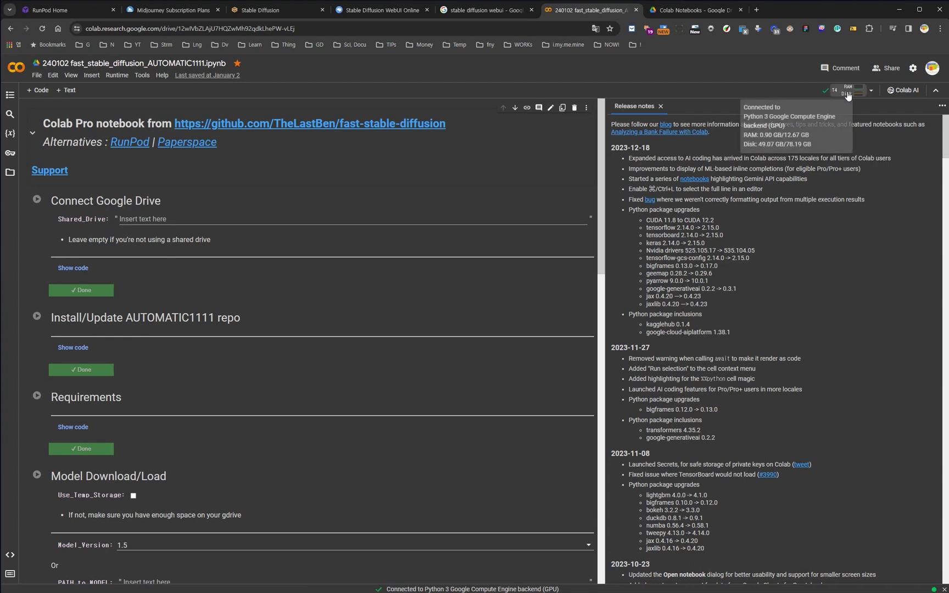
left_click(846, 90)
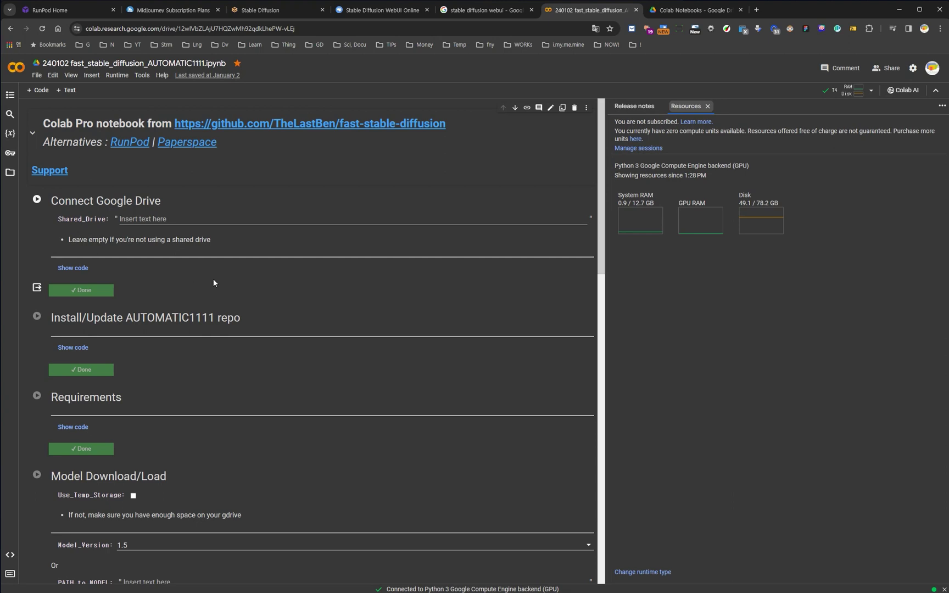
- Run the Connect Google Drive cell and authorize the notebook's Drive access with the listed Google account
scroll(137, 256, "down", 1)
scroll(102, 196, "up", 1)
left_click(36, 200)
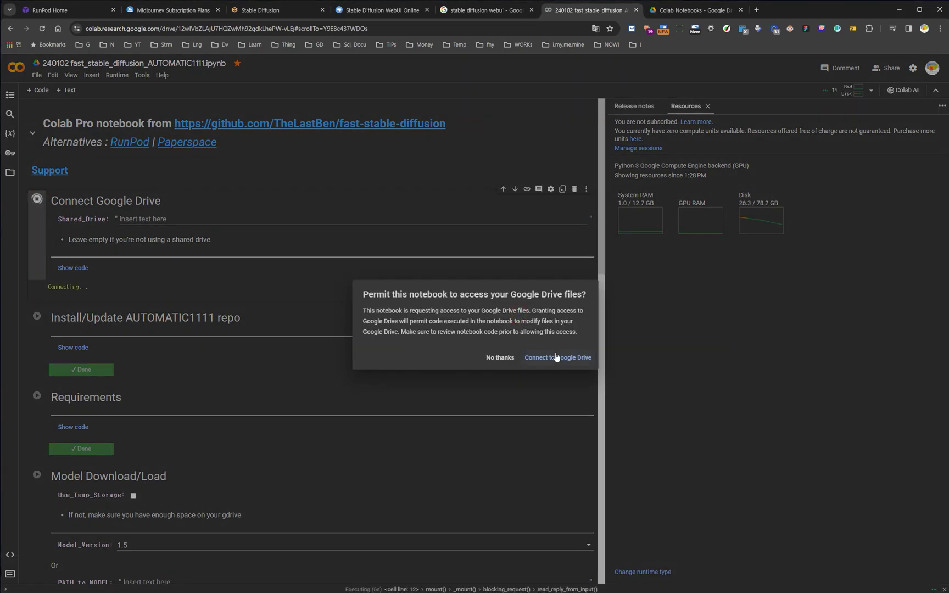
left_click(557, 358)
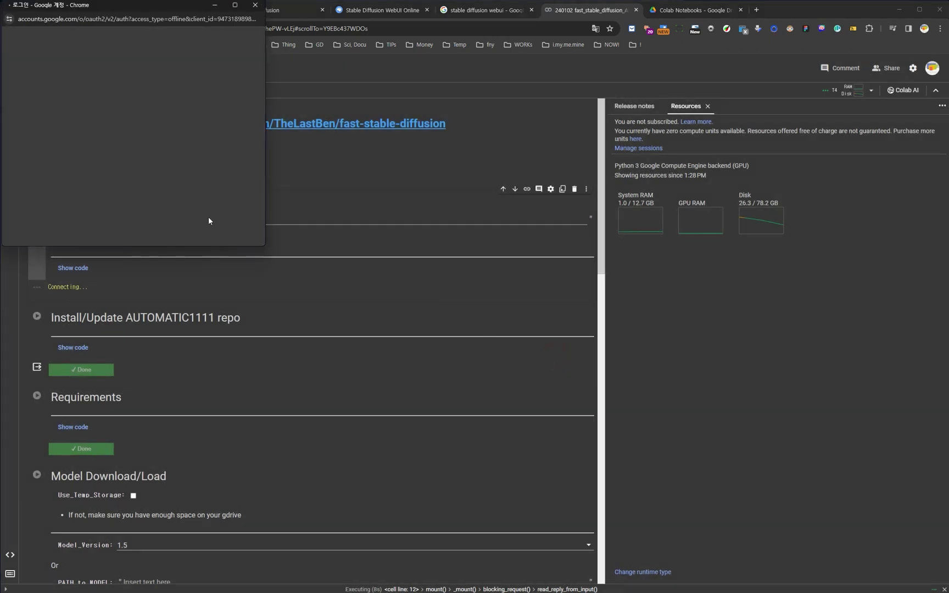
left_click(142, 137)
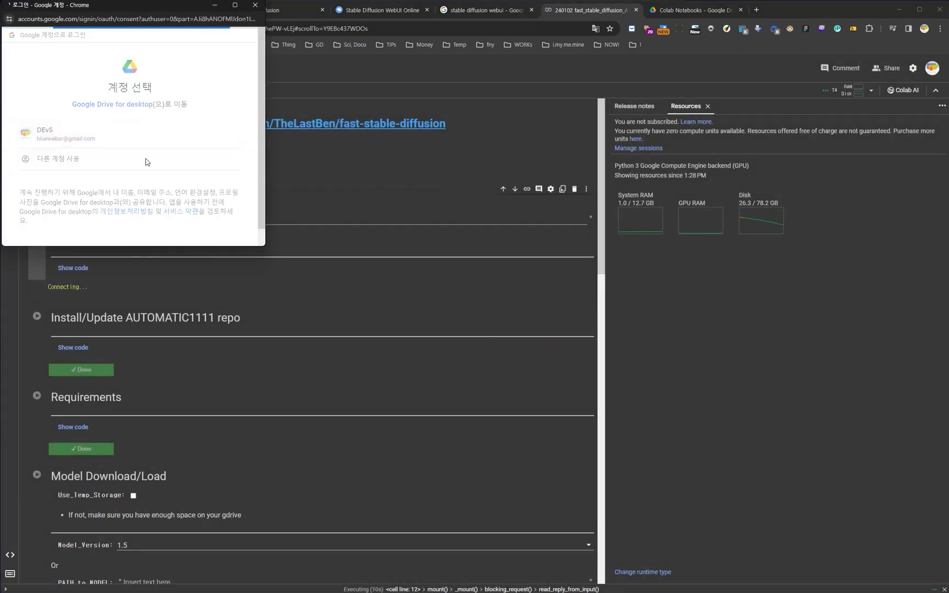
scroll(146, 159, "down", 2)
left_click(198, 190)
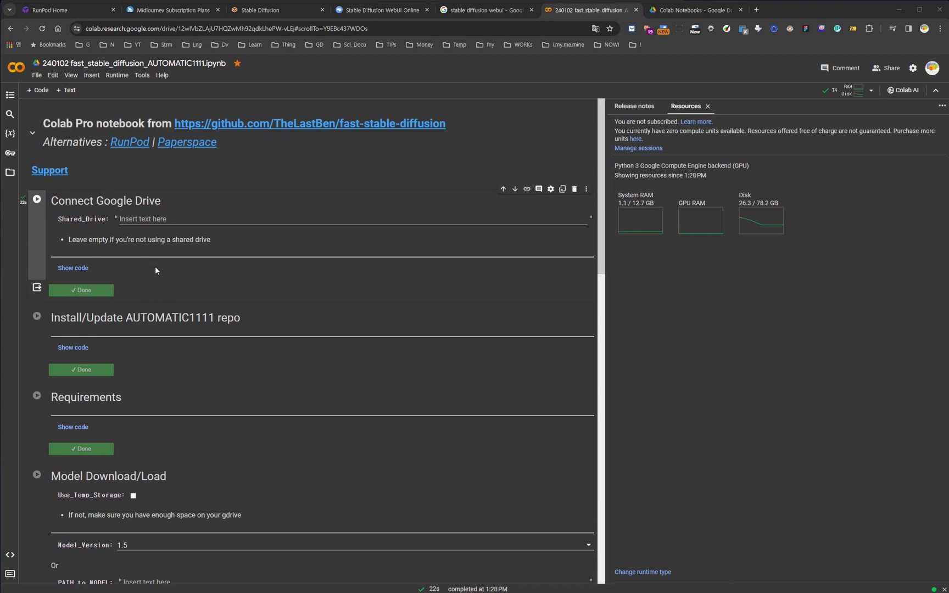
- Run the Install/Update AUTOMATIC1111 repo cell, followed by the Requirements cell
scroll(154, 269, "down", 2)
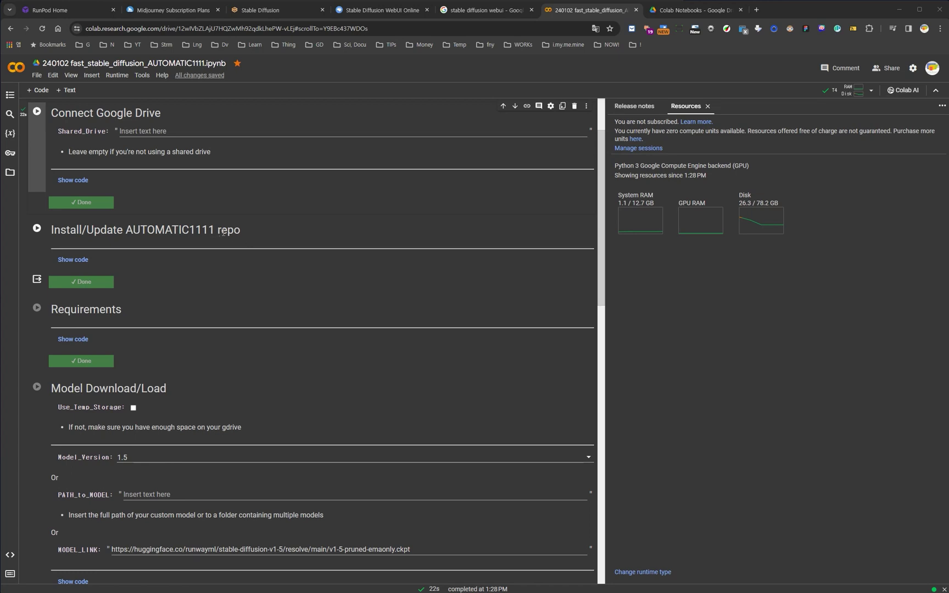
left_click(38, 229)
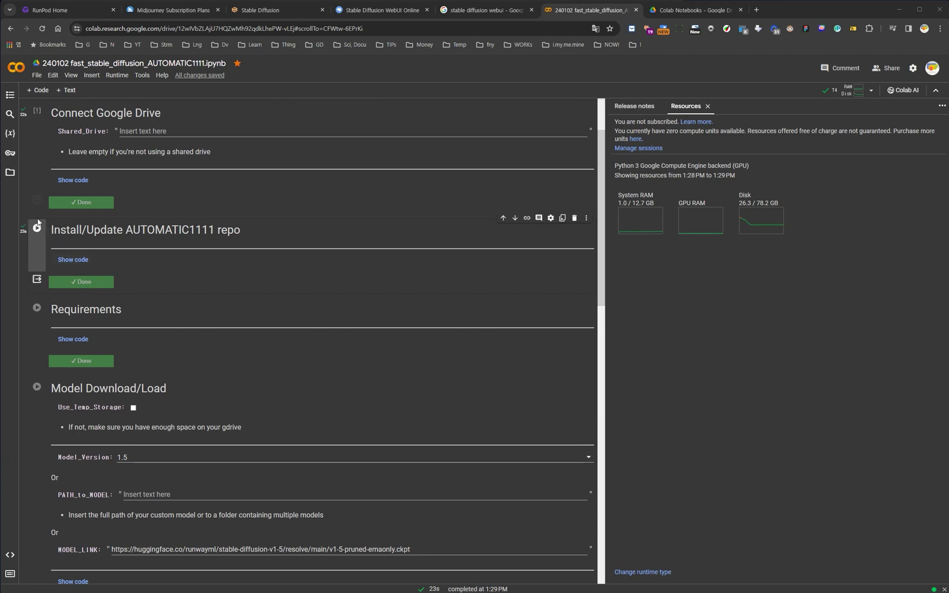
scroll(149, 340, "down", 1)
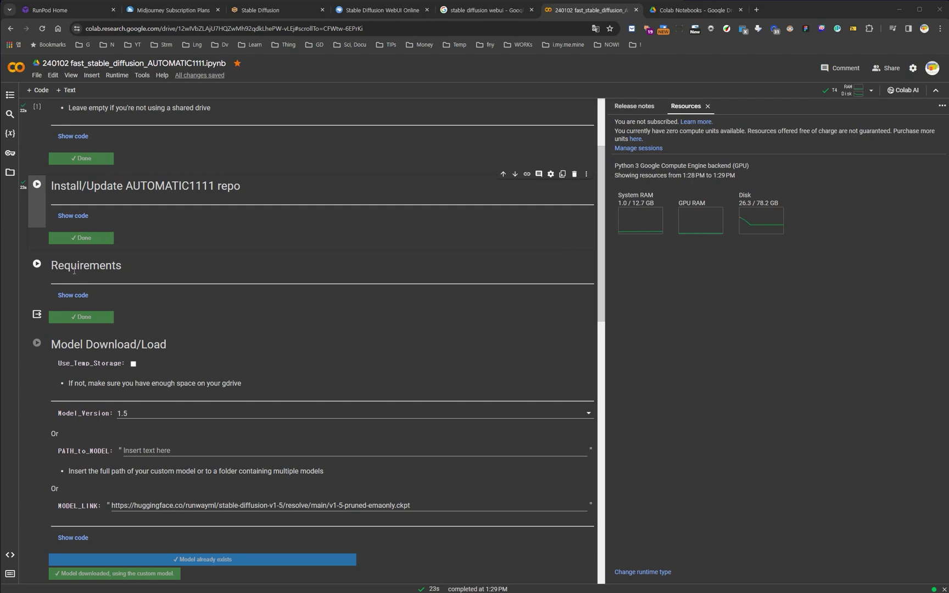
left_click(37, 265)
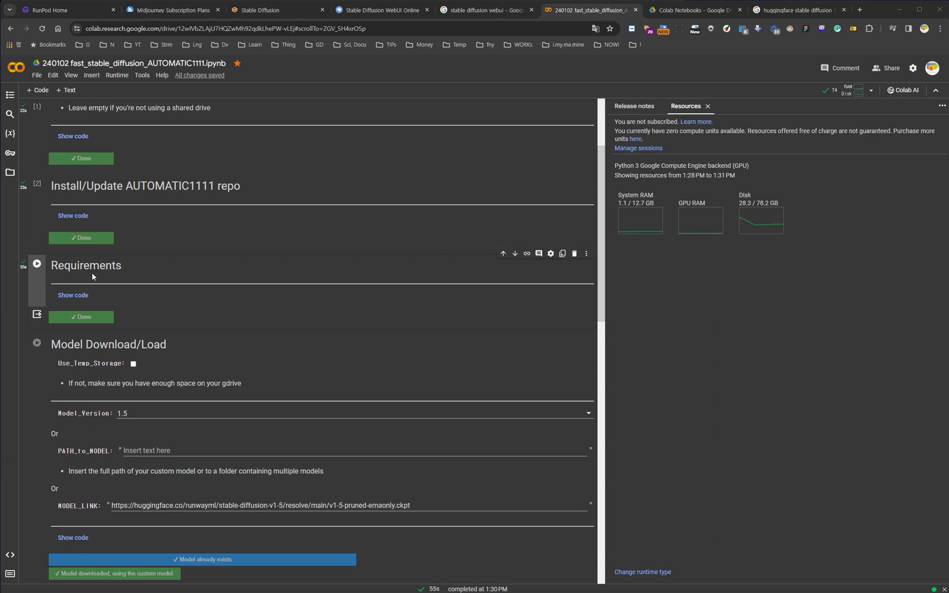
- Show the code of the Model Download/Load cell and examine its MODEL_LINK setting
scroll(131, 296, "down", 2)
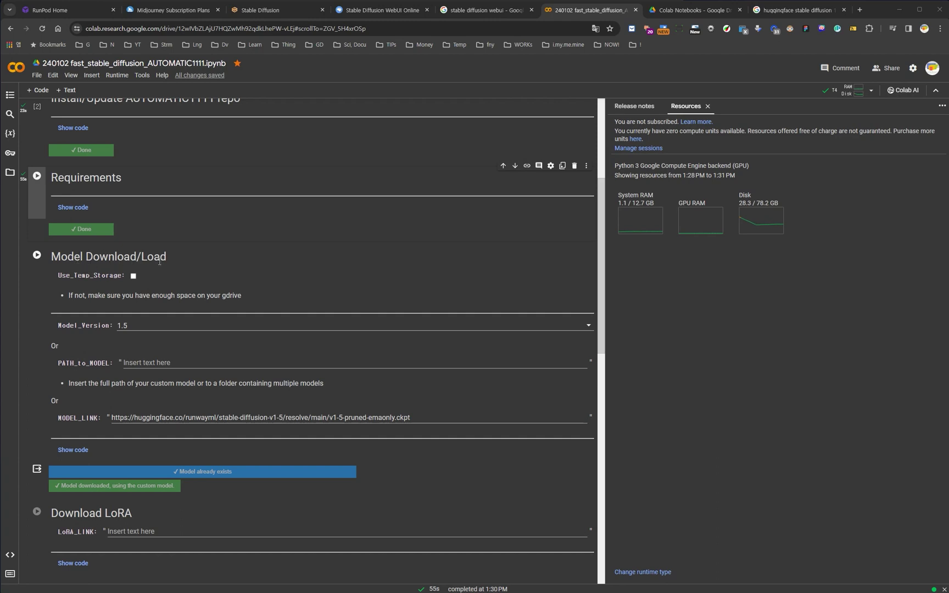
double_click(62, 419)
left_click(237, 229)
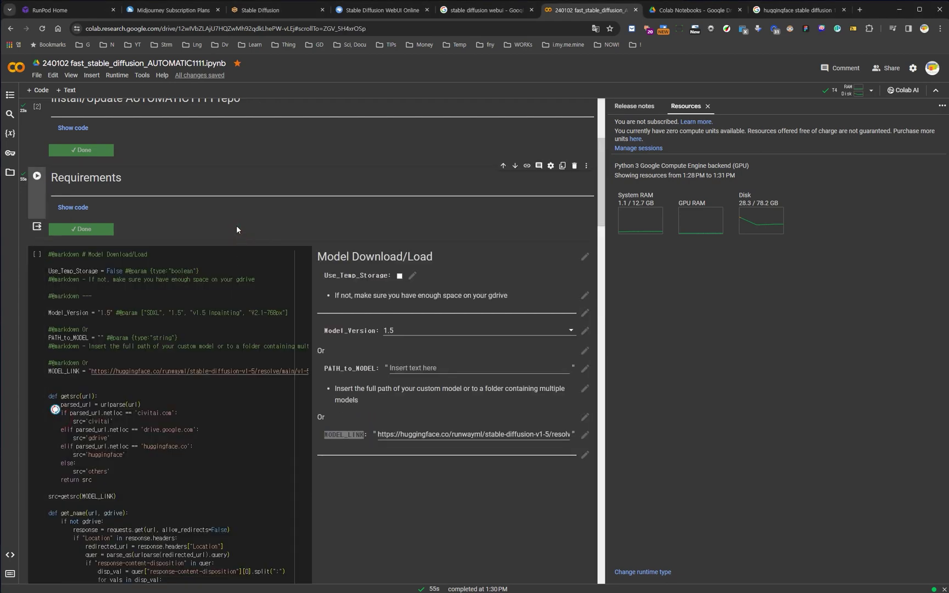
scroll(280, 253, "down", 3)
scroll(330, 308, "up", 1)
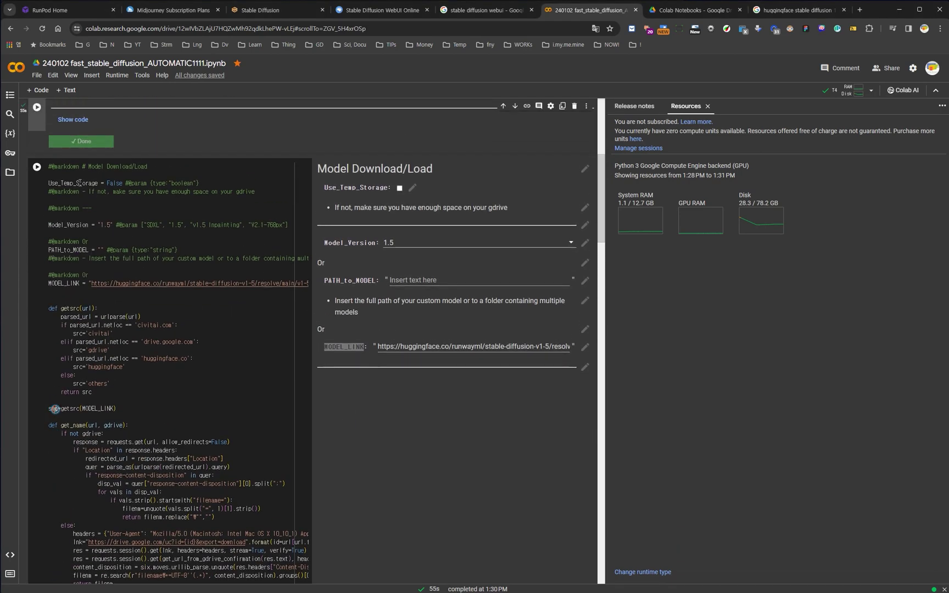
left_click(345, 346)
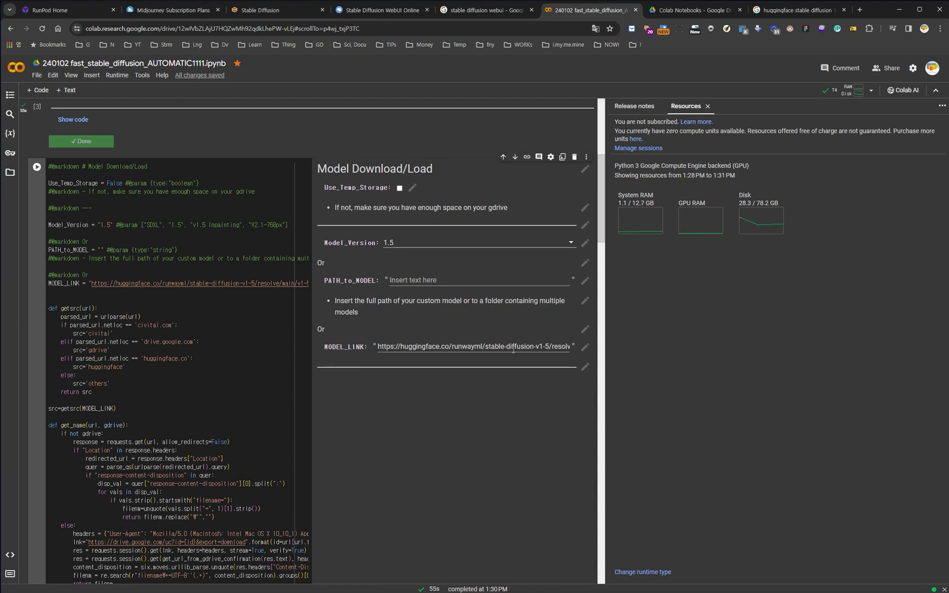
- Switch to the Google results for "huggingface stable diffusion 1.5" and open the runwayml/stable-diffusion-v1-5 model page
left_click(796, 10)
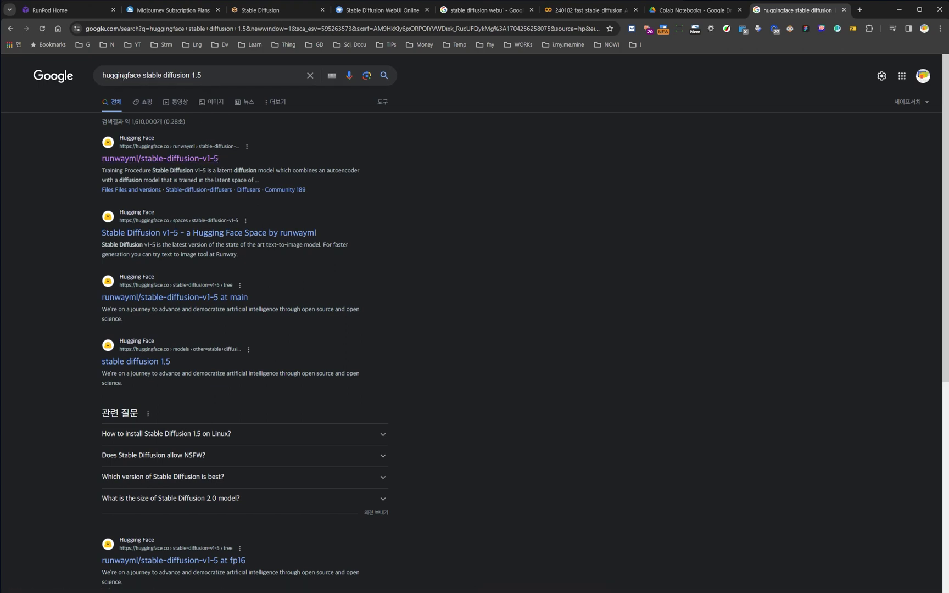
double_click(105, 76)
left_click(490, 231)
left_click(211, 75)
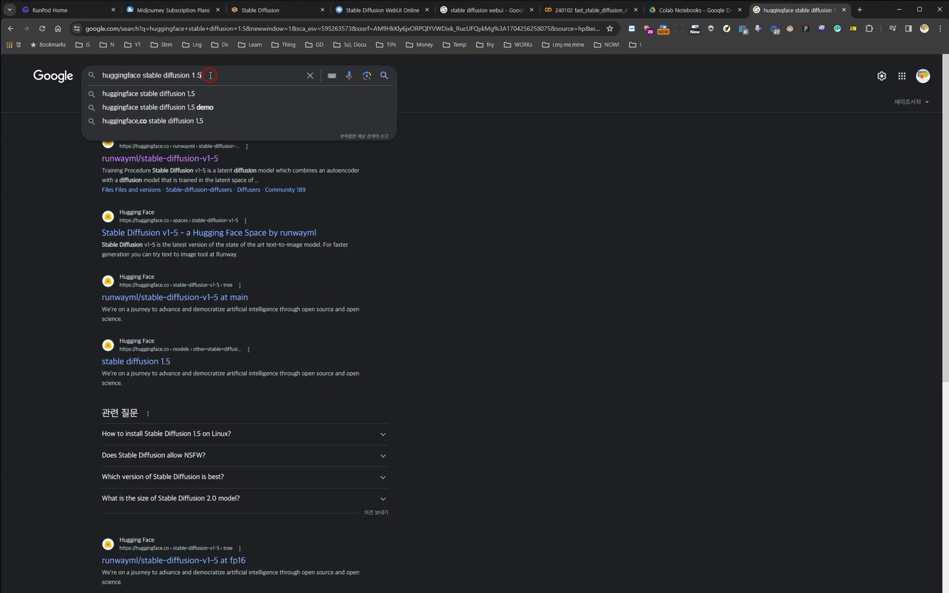
left_click(549, 275)
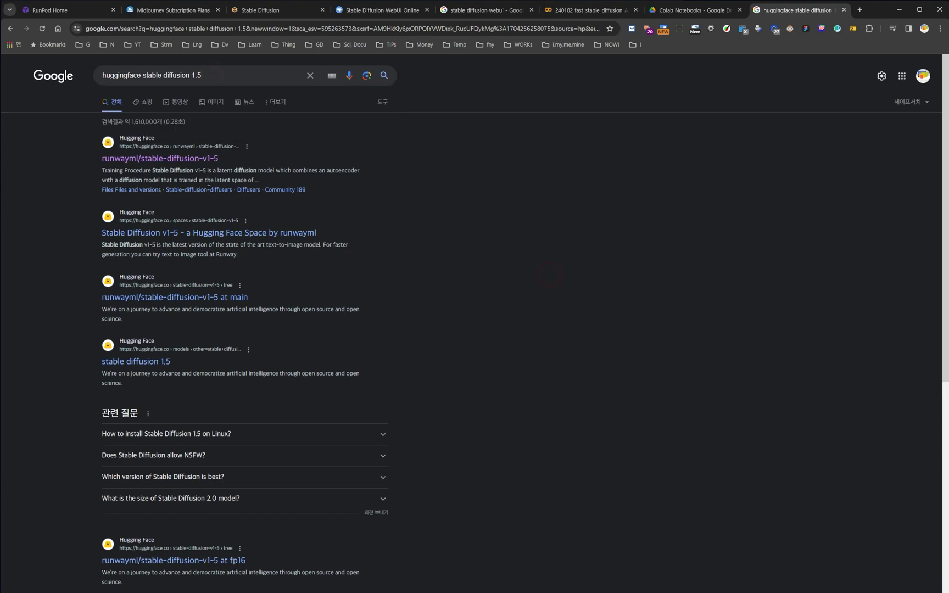
left_click(157, 161)
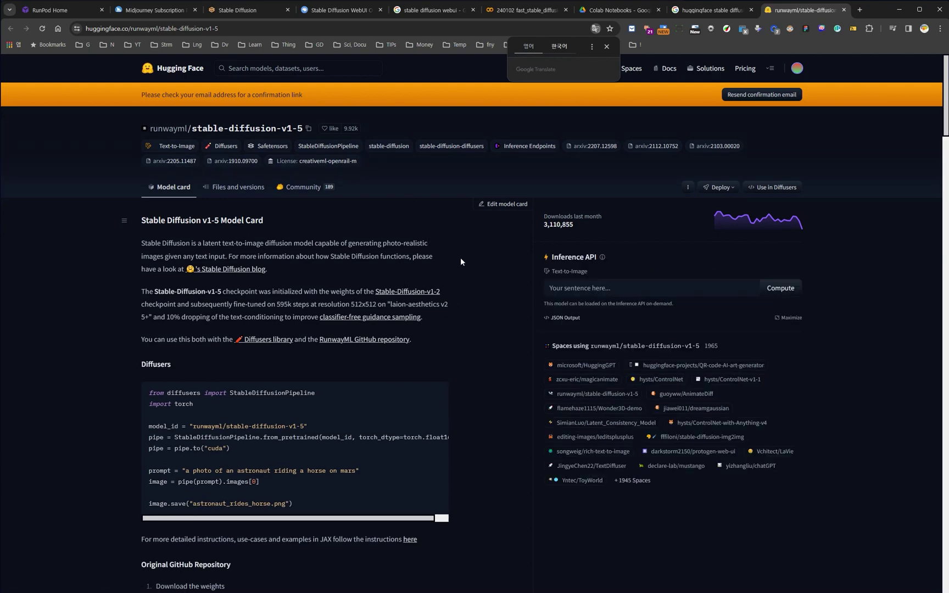
- Examine the model card's "Download the weights" section and the link options of v1-5-pruned-emaonly.ckpt
scroll(461, 261, "down", 6)
scroll(468, 280, "down", 10)
scroll(469, 278, "down", 13)
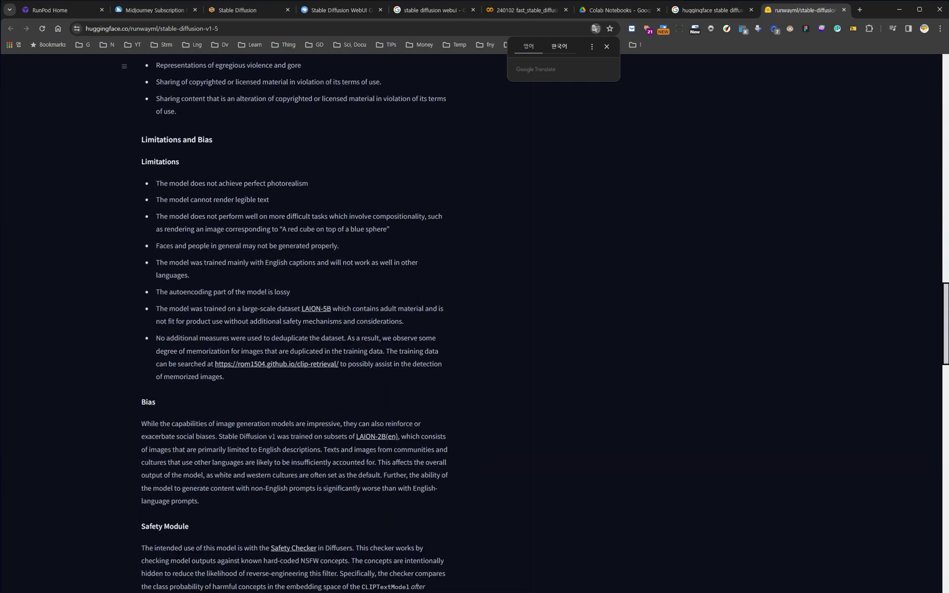
scroll(469, 278, "down", 8)
scroll(469, 278, "up", 20)
scroll(470, 278, "up", 2)
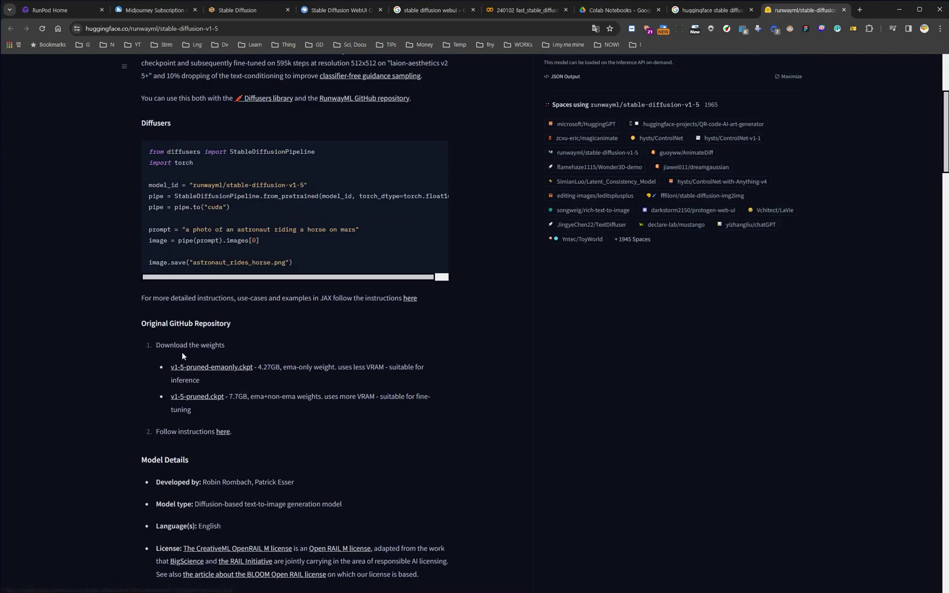
double_click(222, 346)
right_click(239, 371)
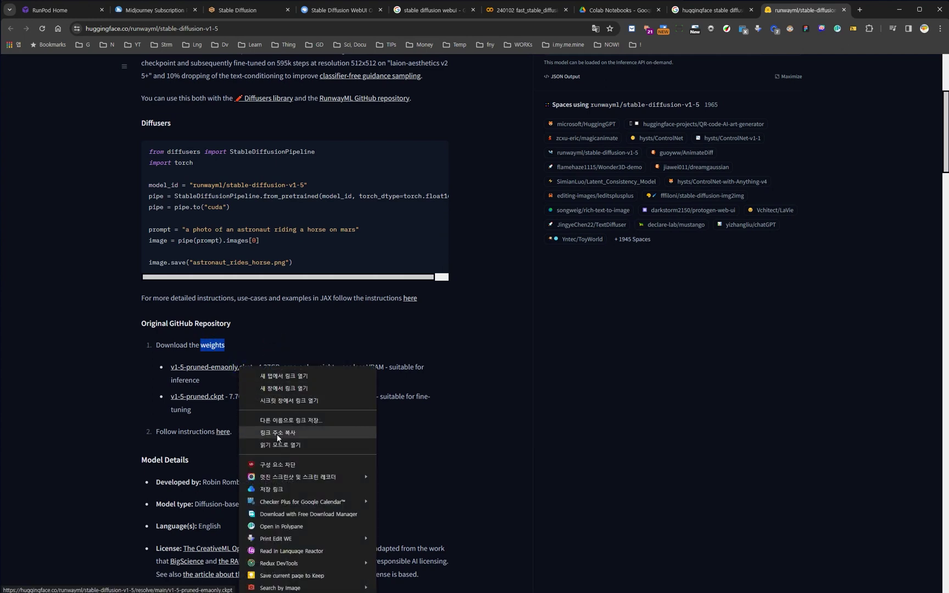
left_click(522, 449)
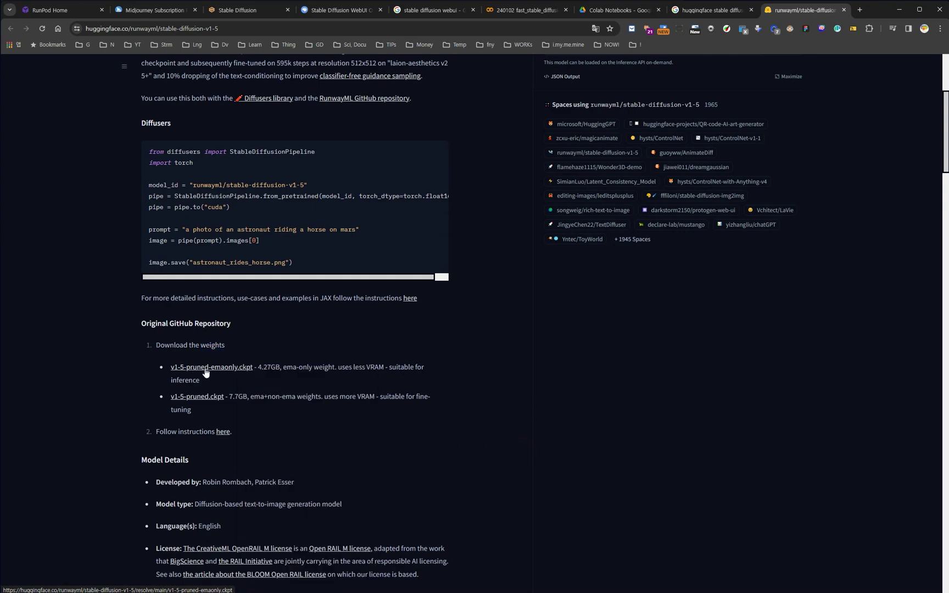
- Check the MODEL_LINK address in the Colab notebook's Model Download/Load cell and run that cell
left_click(513, 10)
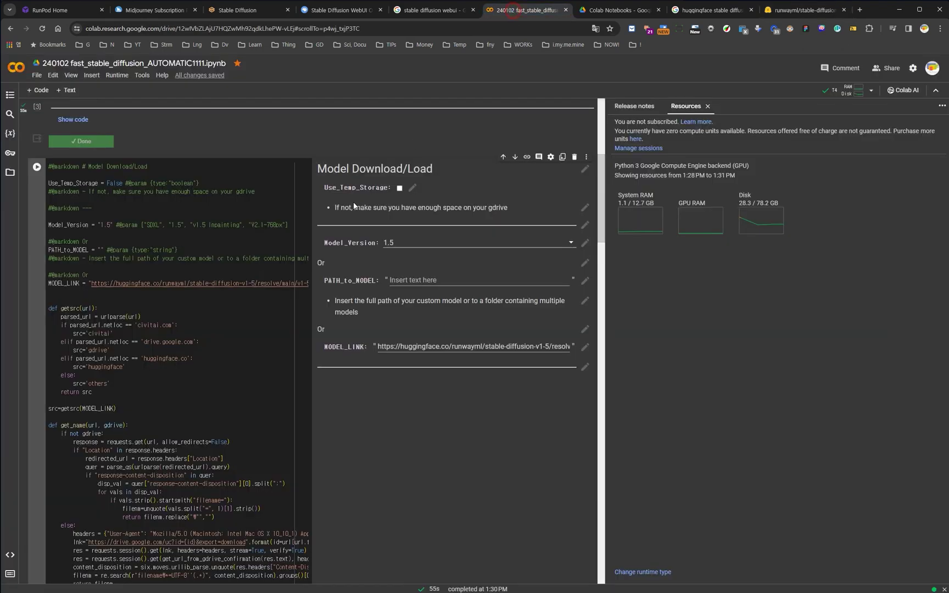
left_click_drag(379, 346, 572, 350)
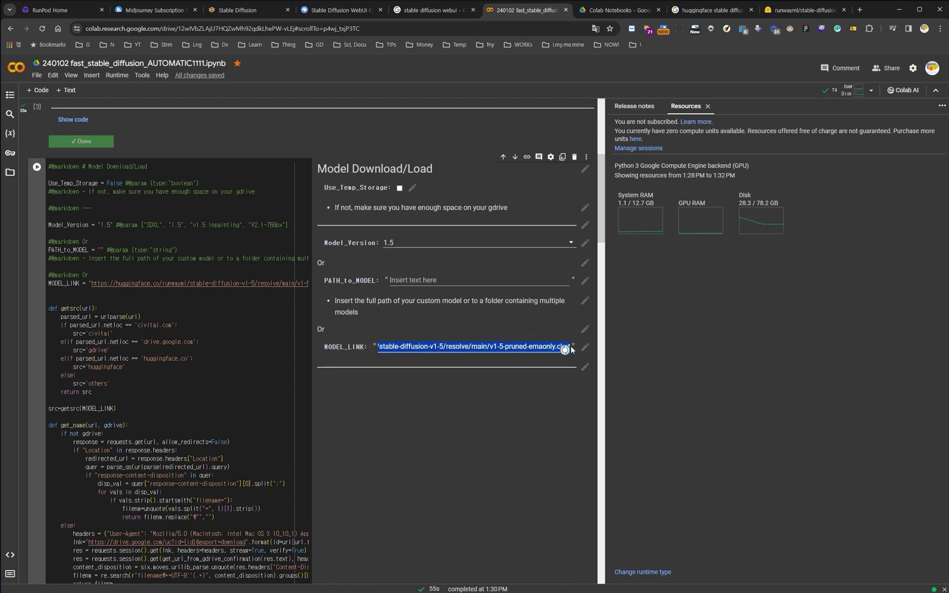
left_click(391, 381)
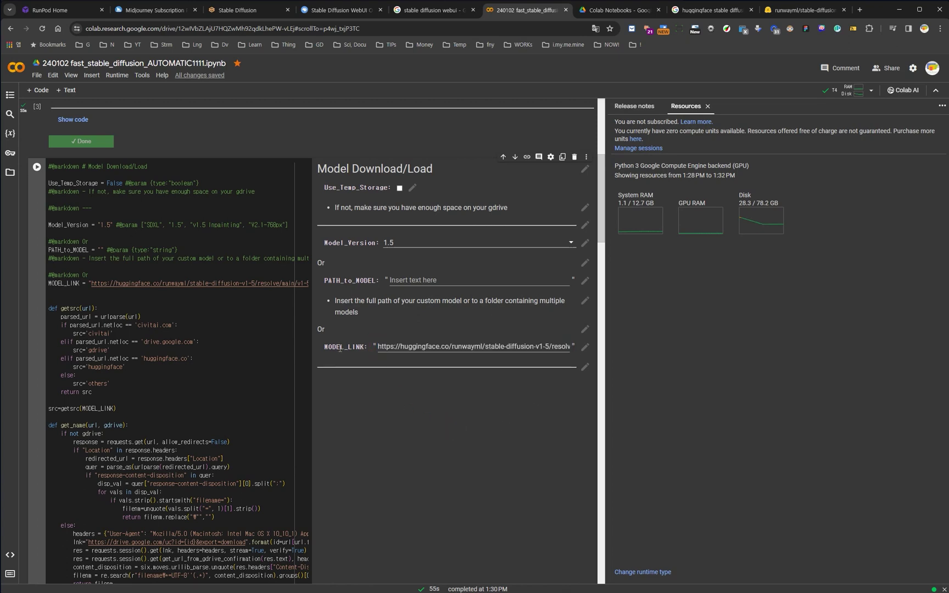
scroll(354, 389, "up", 1)
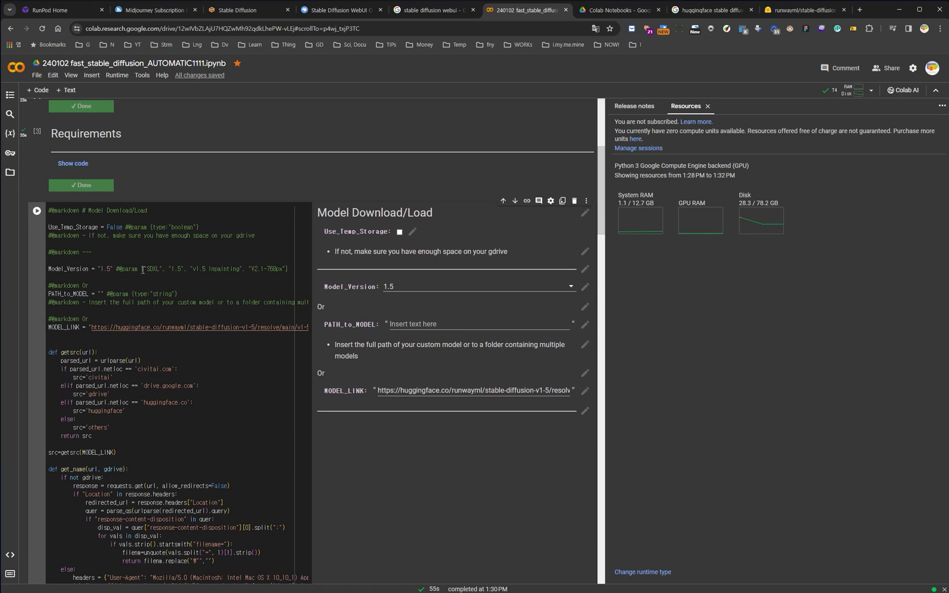
left_click(36, 212)
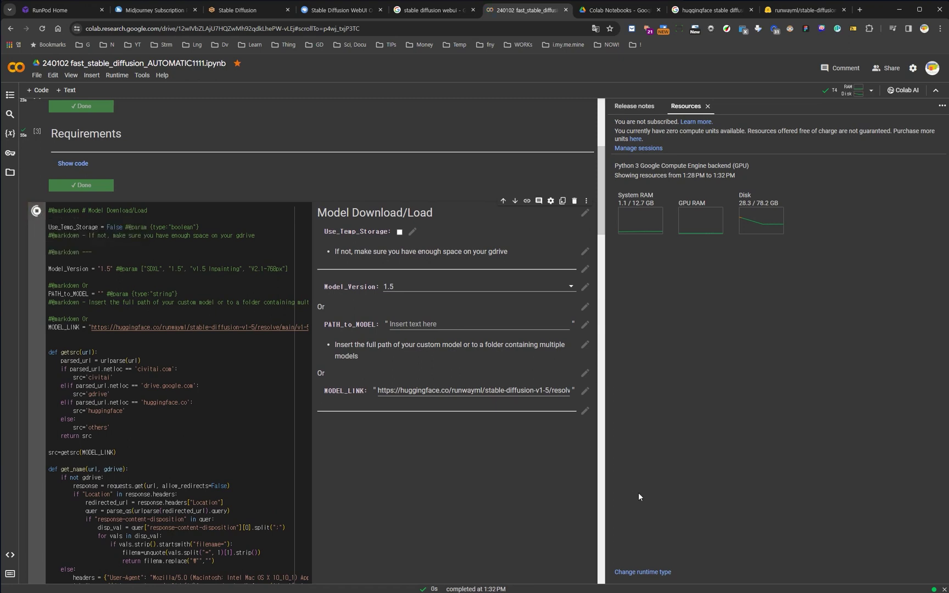
- Examine the output of the Model Download/Load cell and the Download LoRA and ControlNet cells that follow
scroll(415, 411, "down", 6)
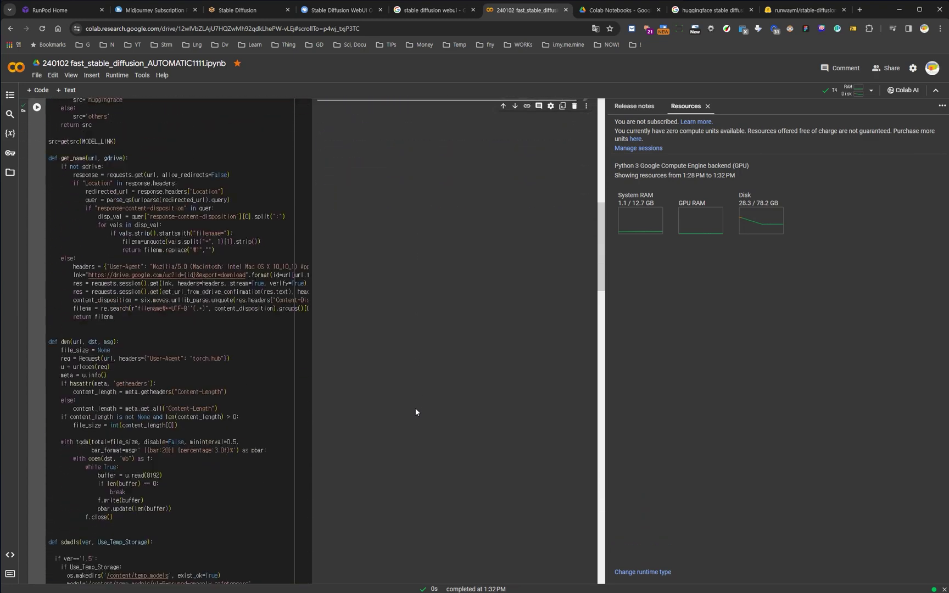
scroll(415, 409, "down", 20)
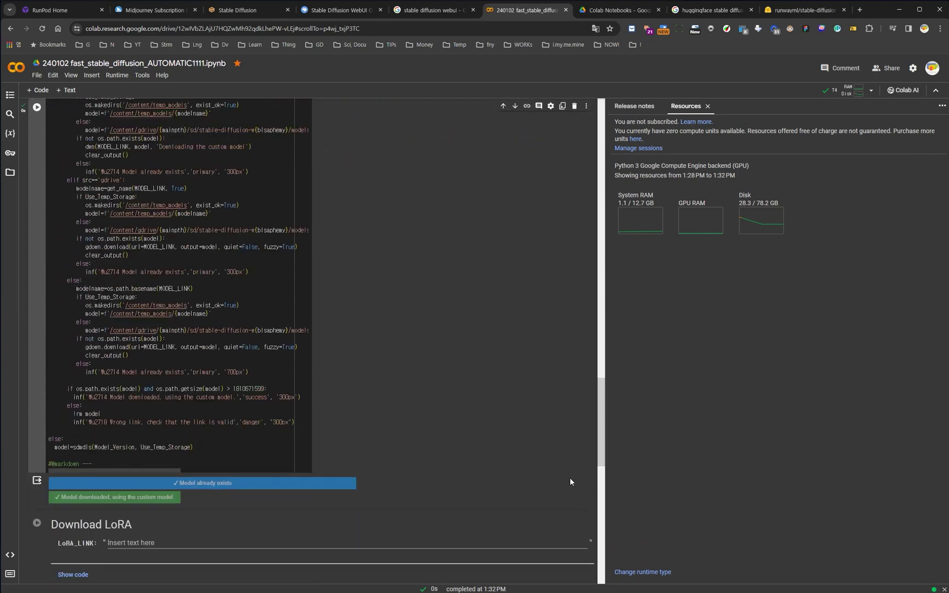
left_click_drag(600, 456, 572, 220)
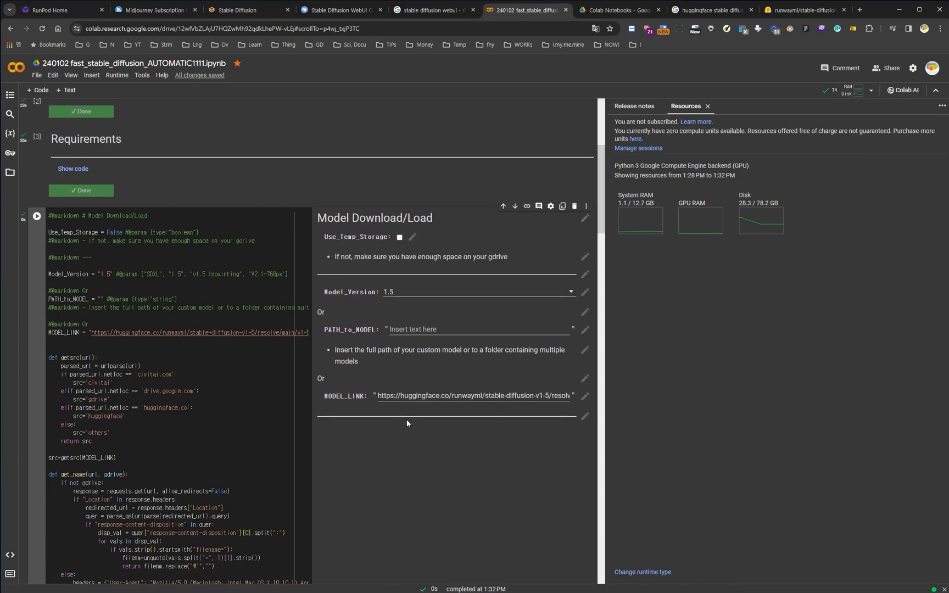
scroll(404, 430, "down", 6)
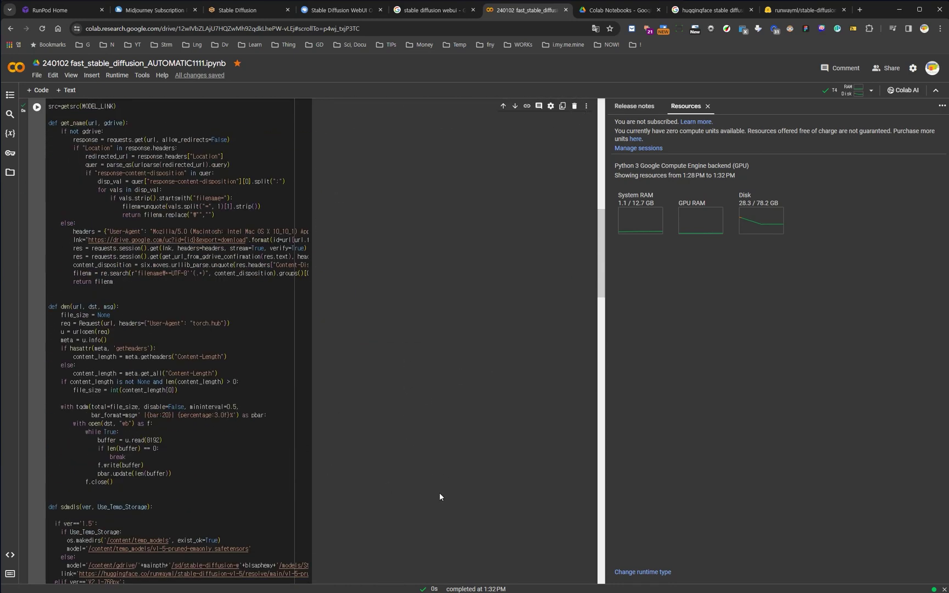
scroll(441, 501, "down", 15)
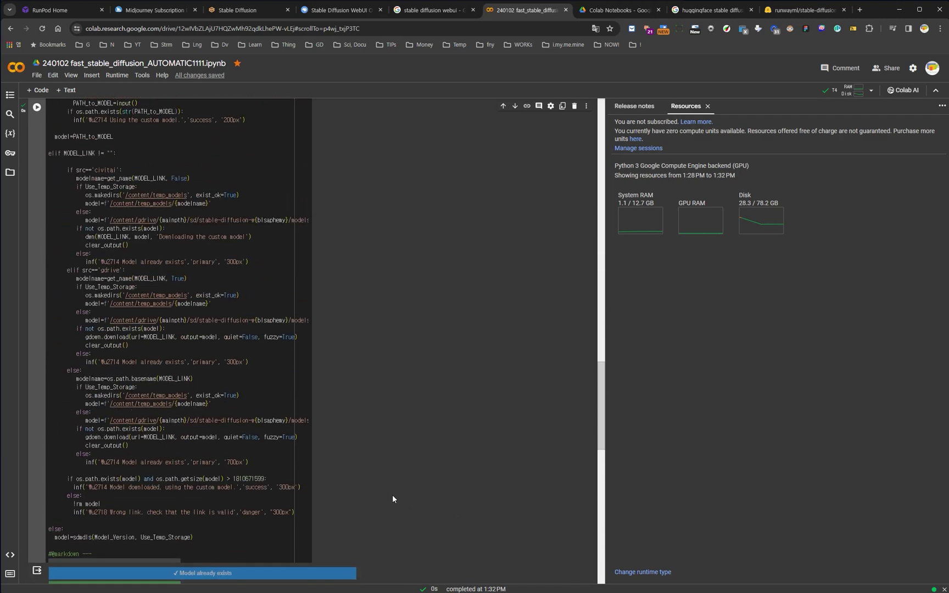
scroll(392, 494, "down", 2)
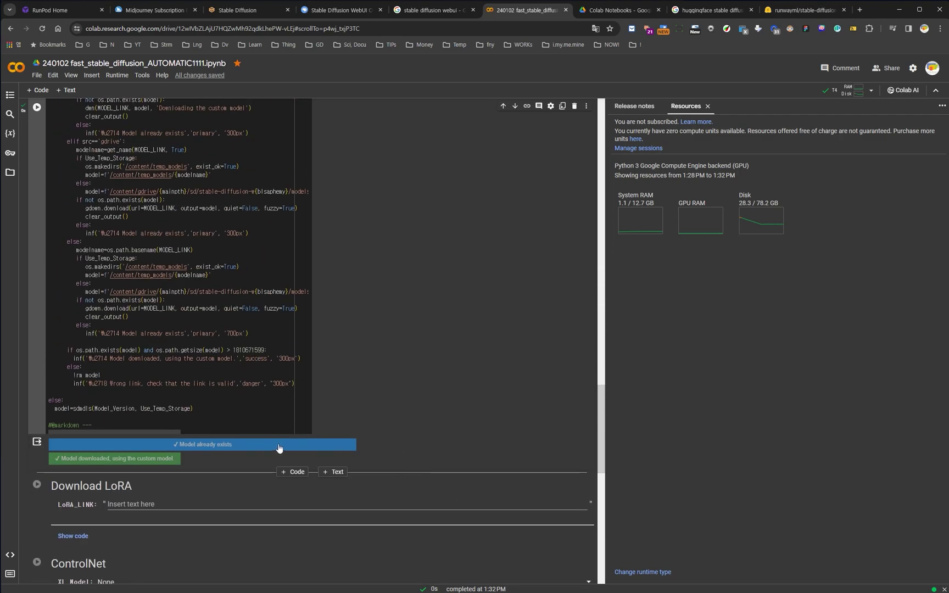
scroll(277, 449, "down", 2)
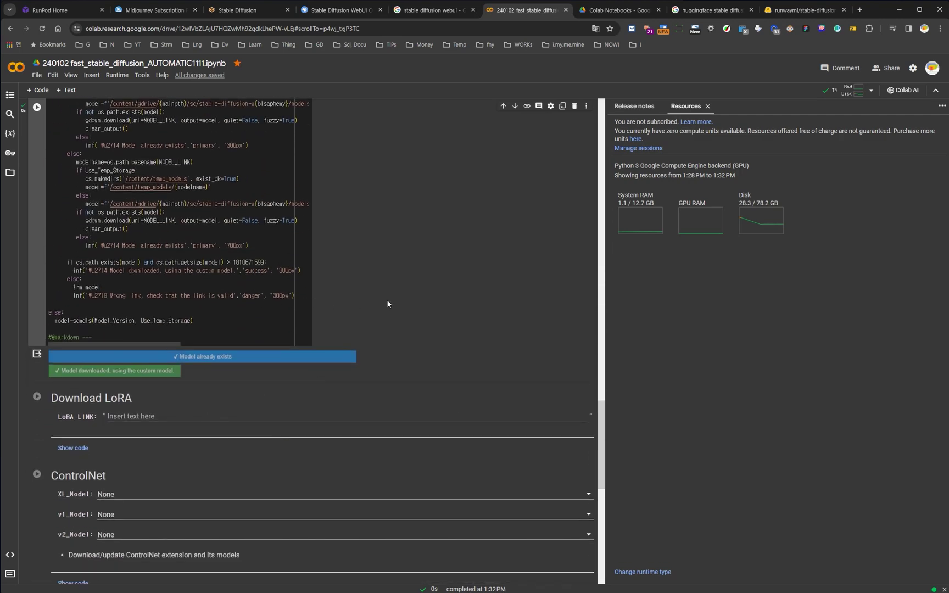
scroll(400, 315, "down", 4)
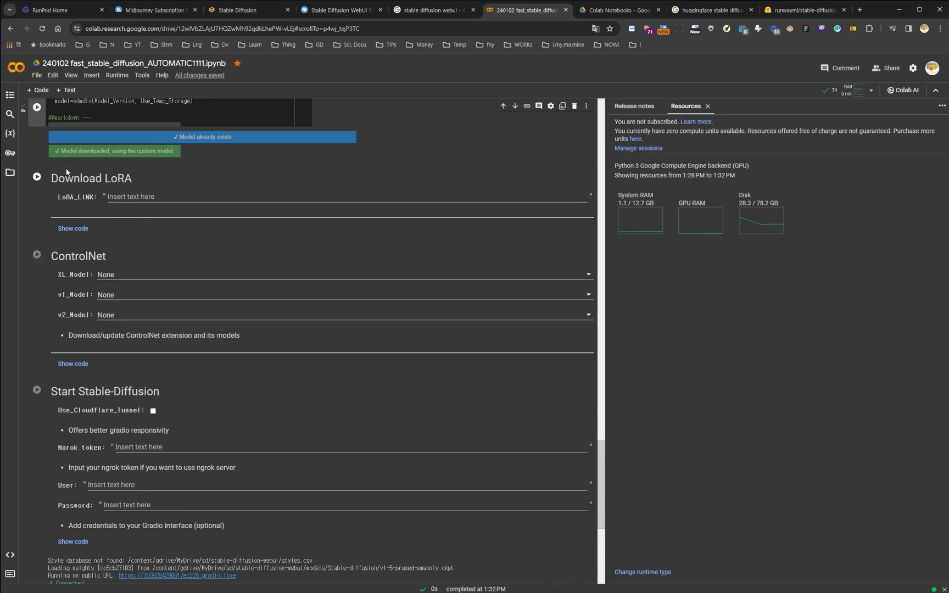
- Run the Start Stable-Diffusion cell and open its public Gradio URL in a new browser tab
scroll(157, 261, "down", 3)
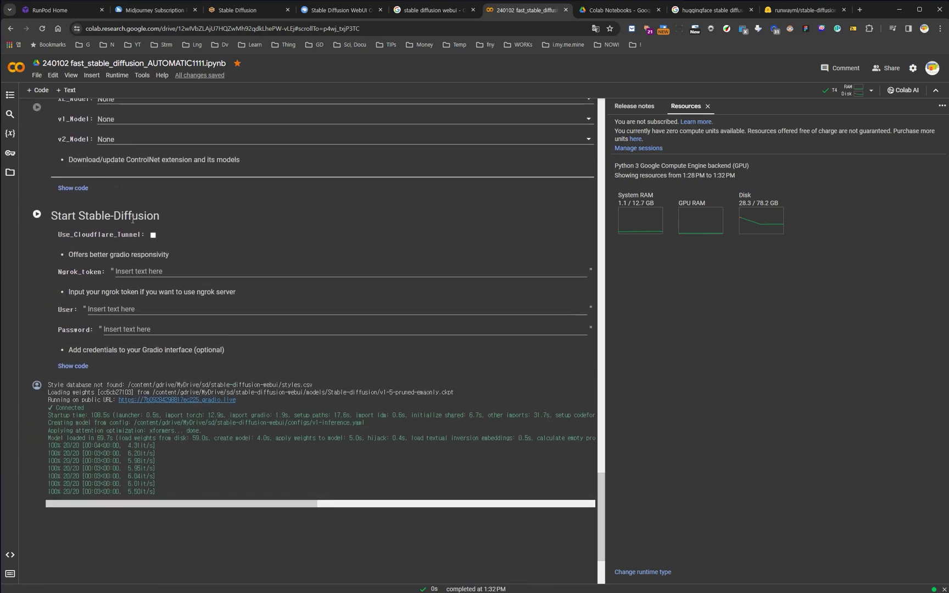
left_click(36, 214)
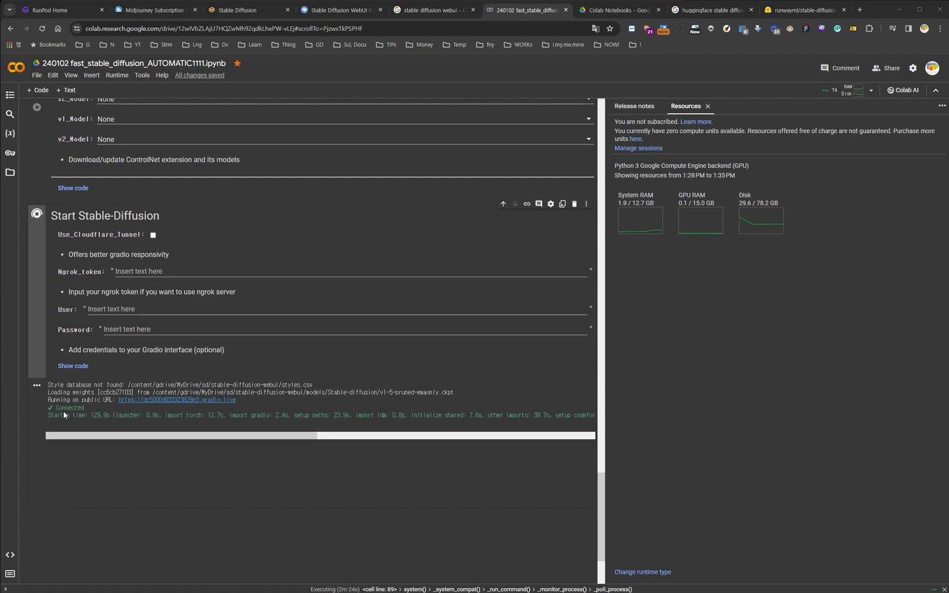
right_click(139, 404)
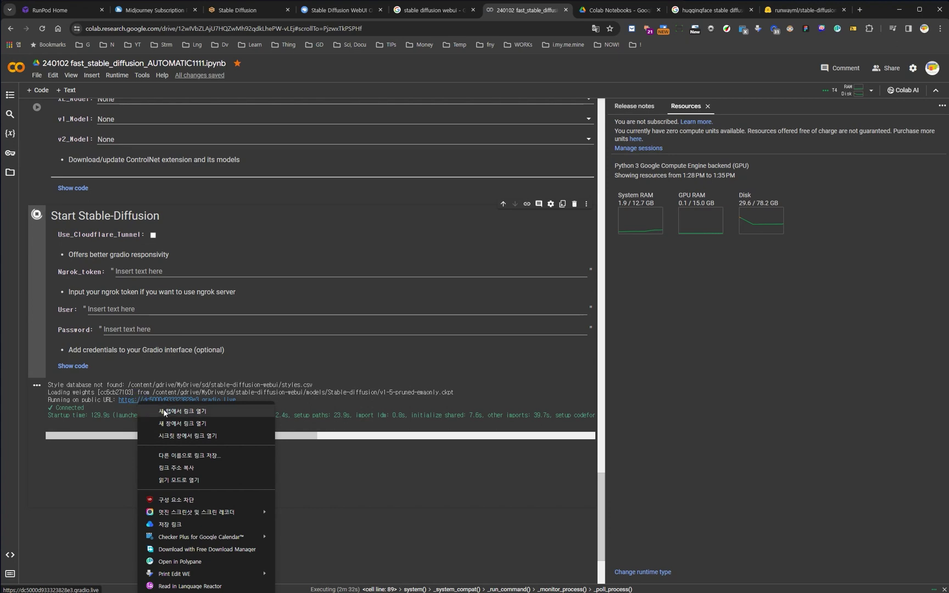
left_click(163, 411)
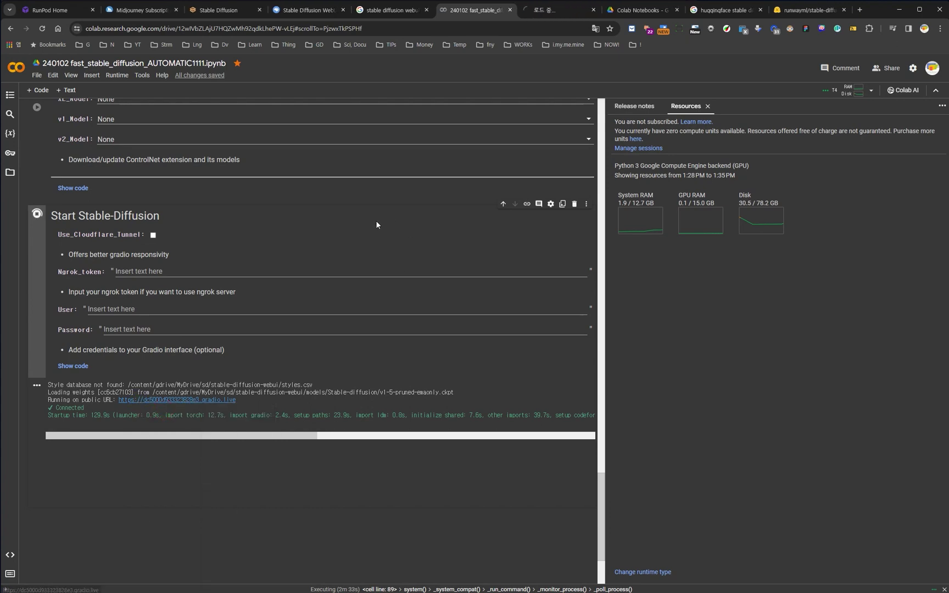
left_click(537, 11)
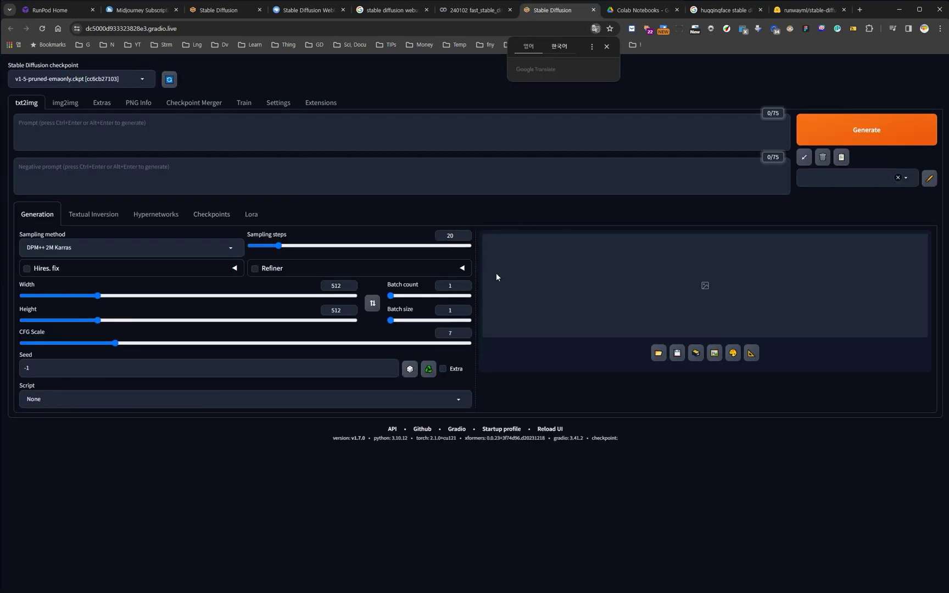
- Generate a txt2img image from the prompt "cute puppy, centered, high resolution, 8k" without a negative prompt
left_click(265, 142)
type("c")
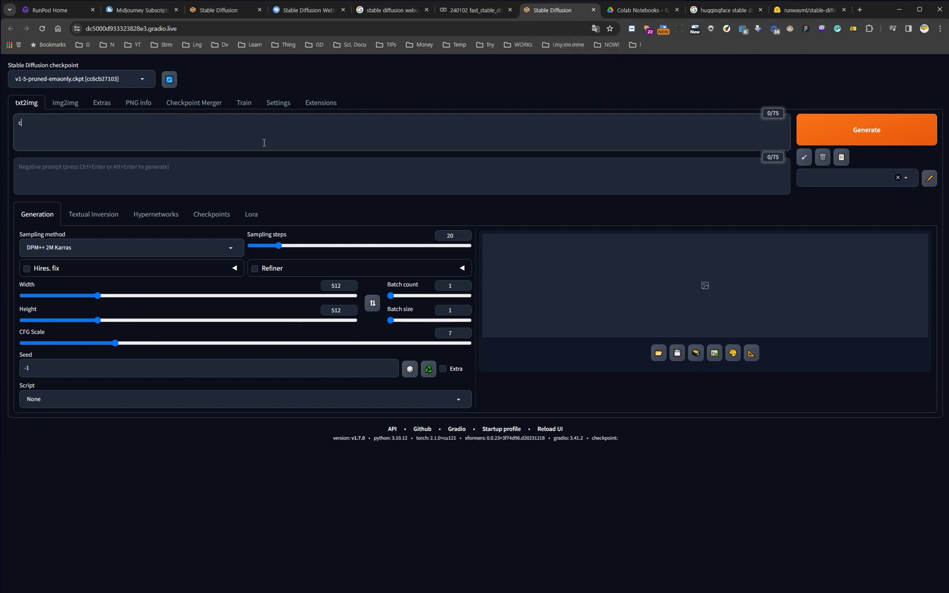
type("ute puppy")
left_click(168, 166)
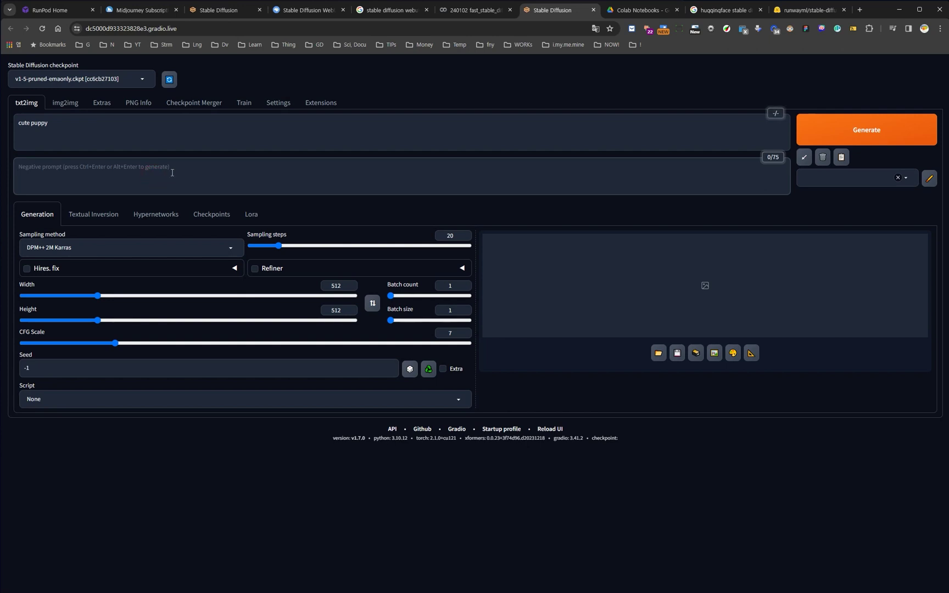
left_click(172, 172)
left_click(832, 133)
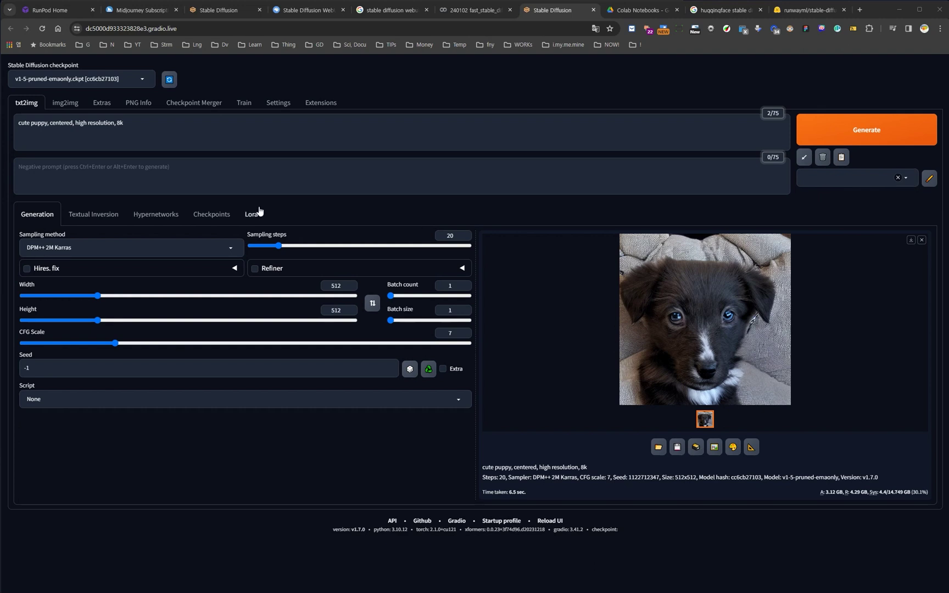
- Review the generated puppy image, the Colab run log and the puppy images in the stablediffusionweb.com demo
left_click(146, 134)
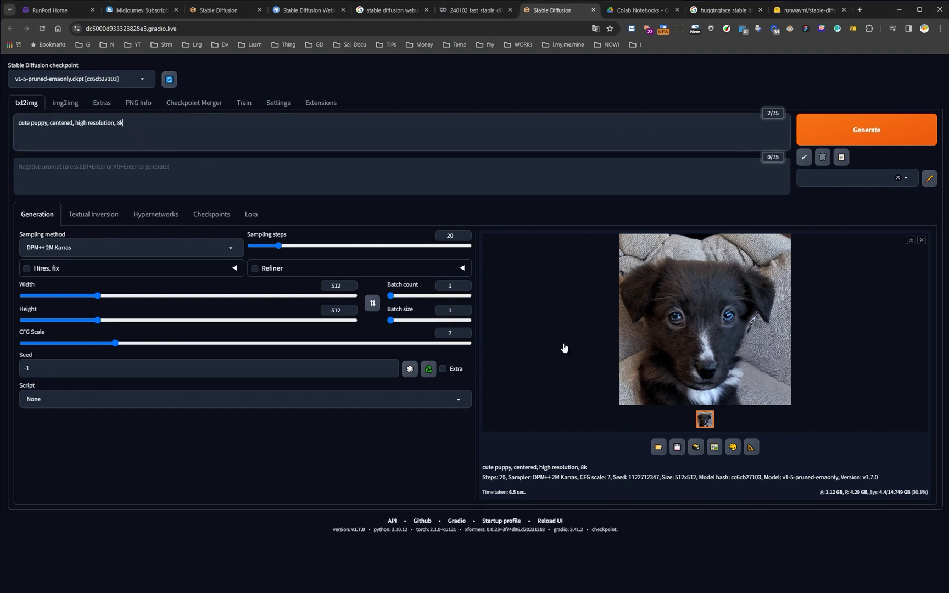
left_click(299, 126)
left_click(464, 11)
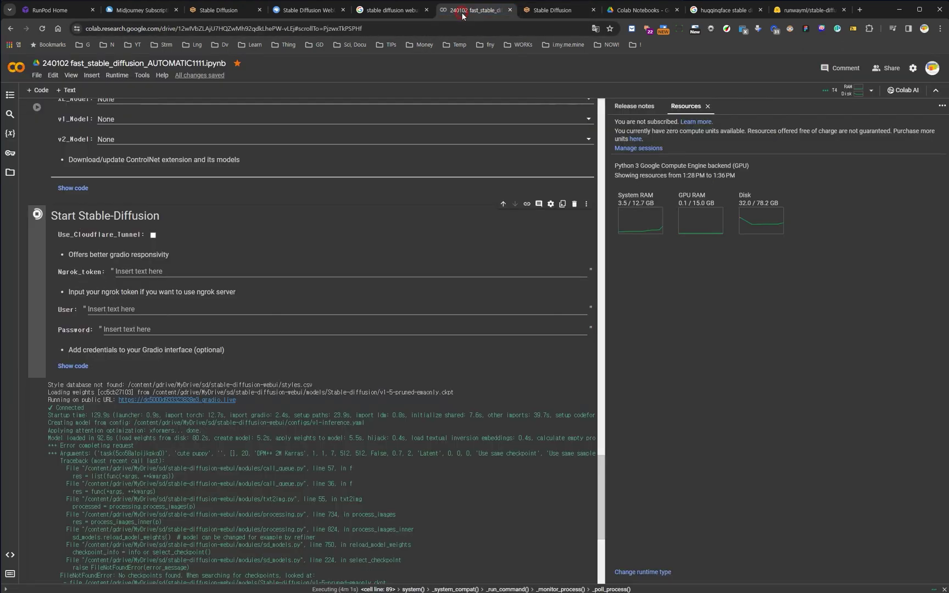
left_click(380, 10)
left_click(311, 11)
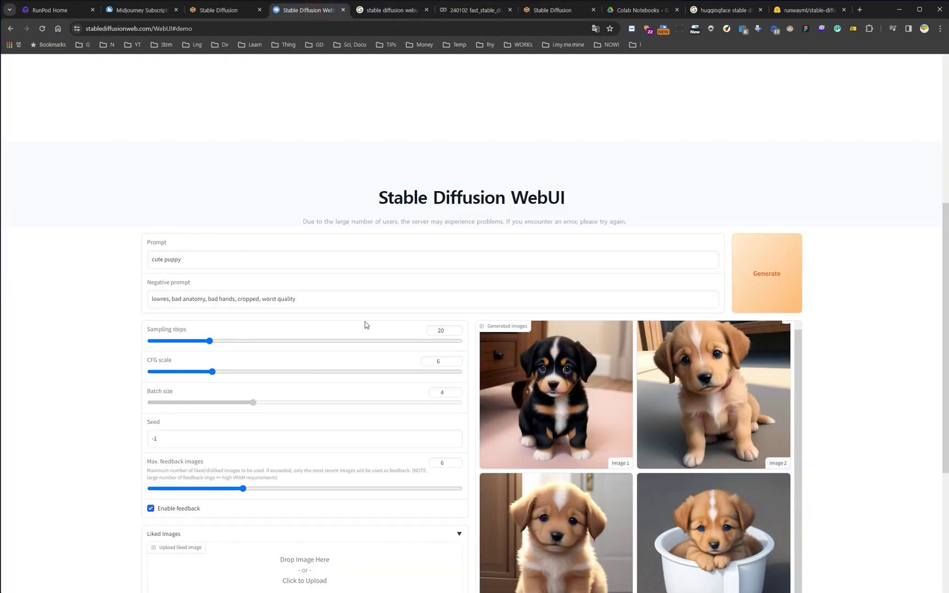
- Generate another image from the same prompt in the Gradio-hosted WebUI and return to the Colab notebook
left_click(552, 10)
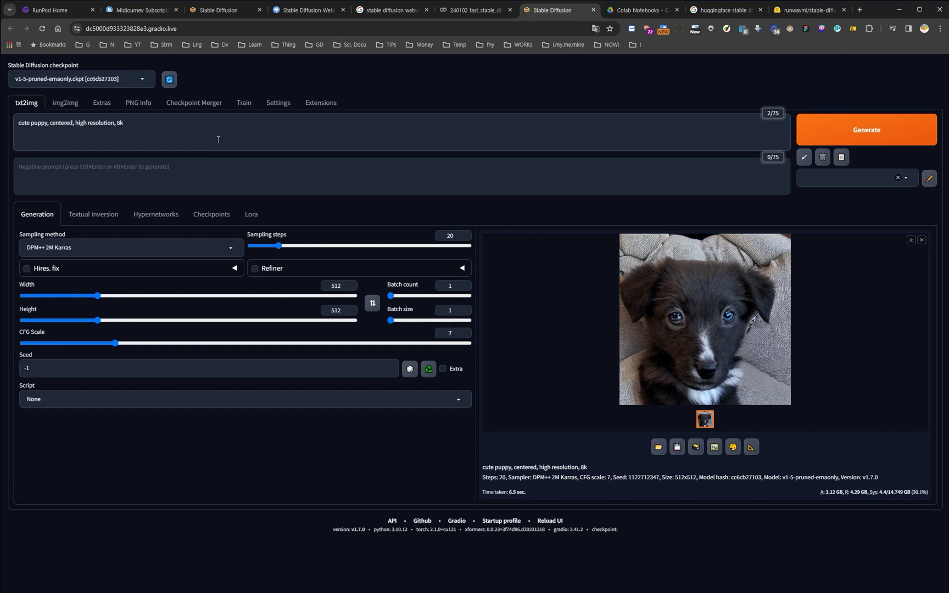
left_click(818, 140)
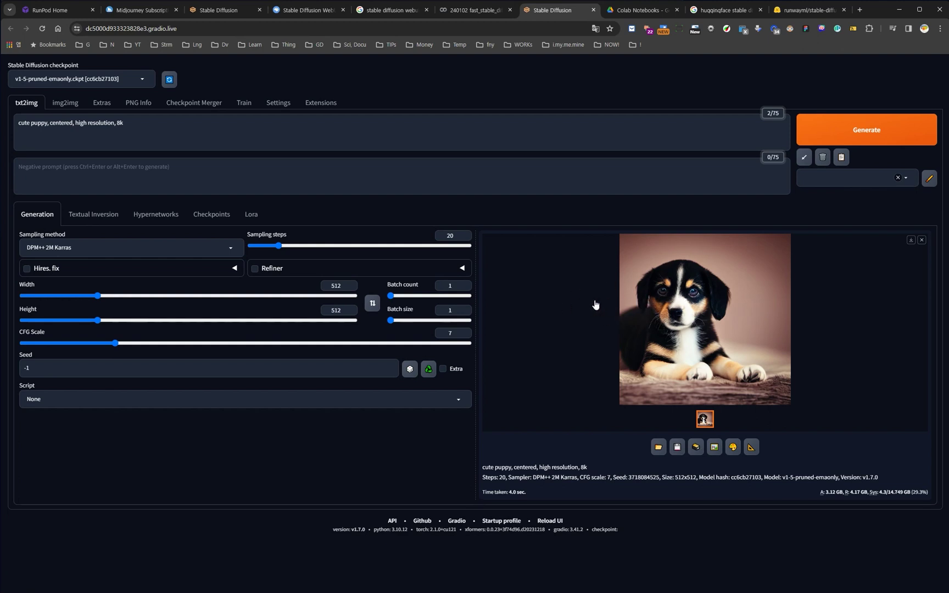
left_click(470, 11)
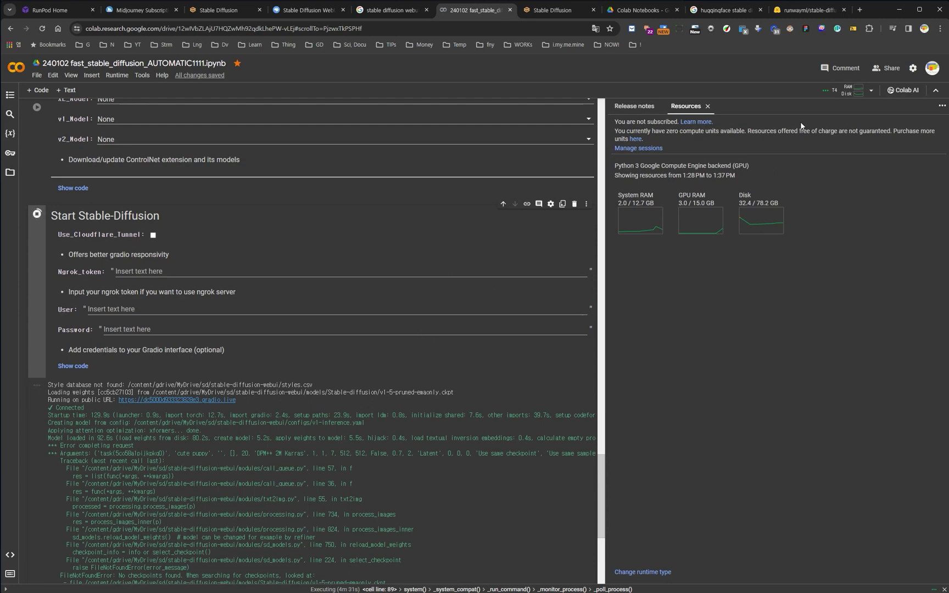
- Compare the puppy image in the Gradio-hosted WebUI with the puppy images in the stablediffusionweb.com demo
left_click(541, 10)
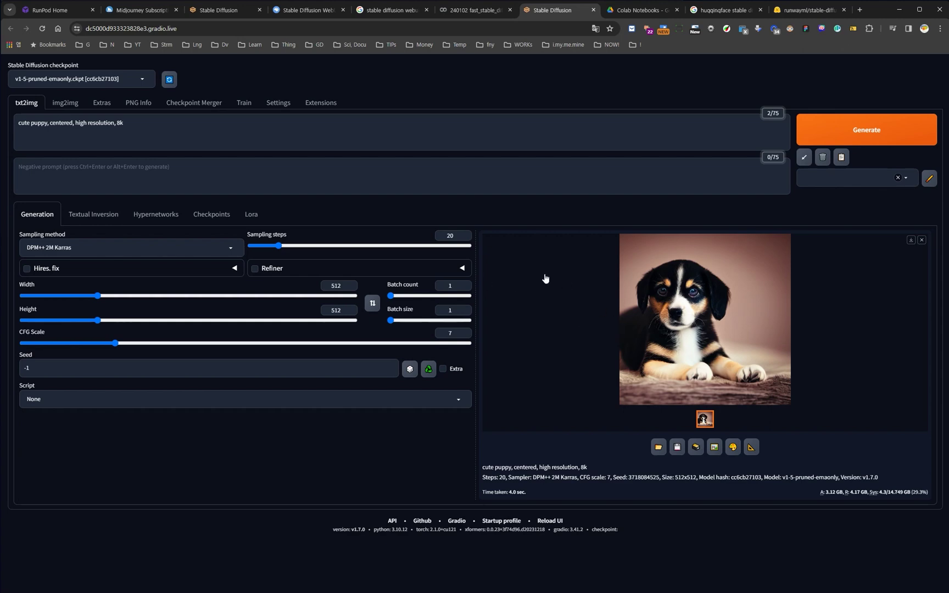
left_click(312, 12)
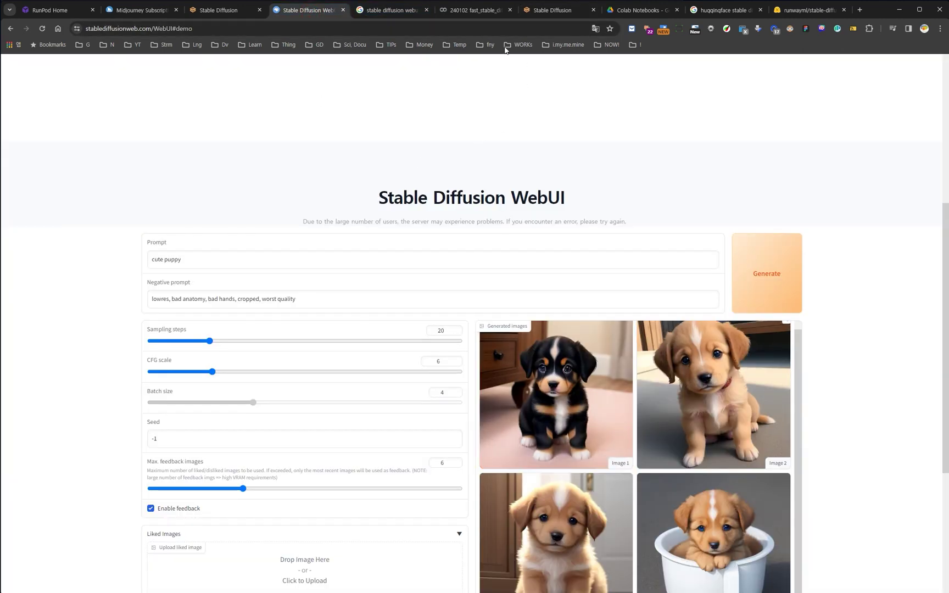
left_click(553, 10)
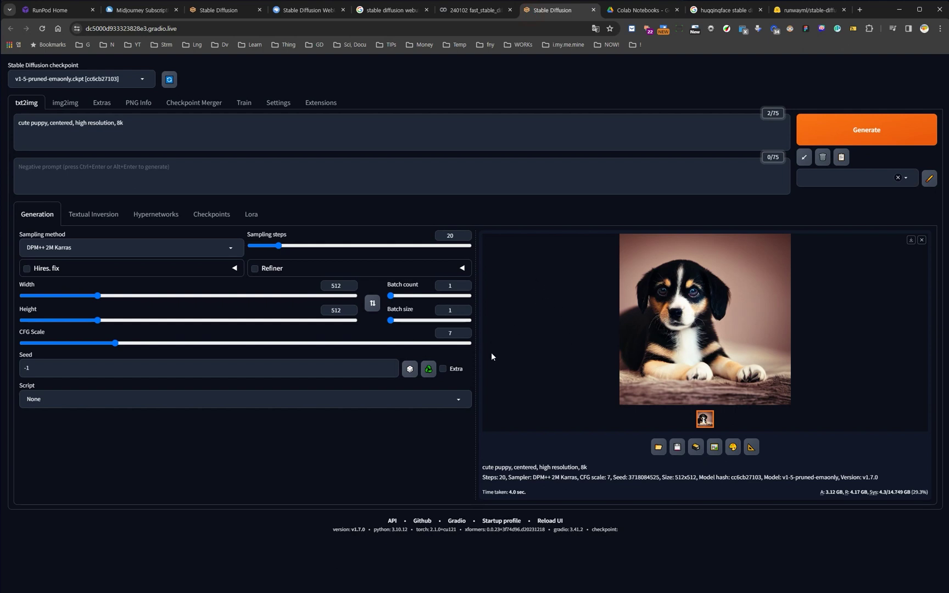
- View the sd folder in Google Drive alongside the Colab notebook and the Gradio-hosted WebUI
left_click(620, 11)
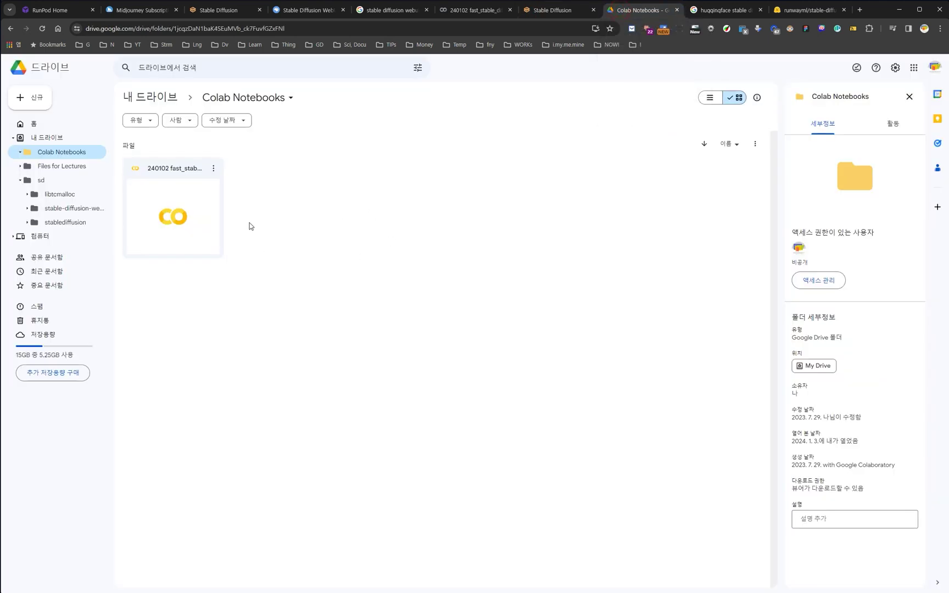
left_click(53, 187)
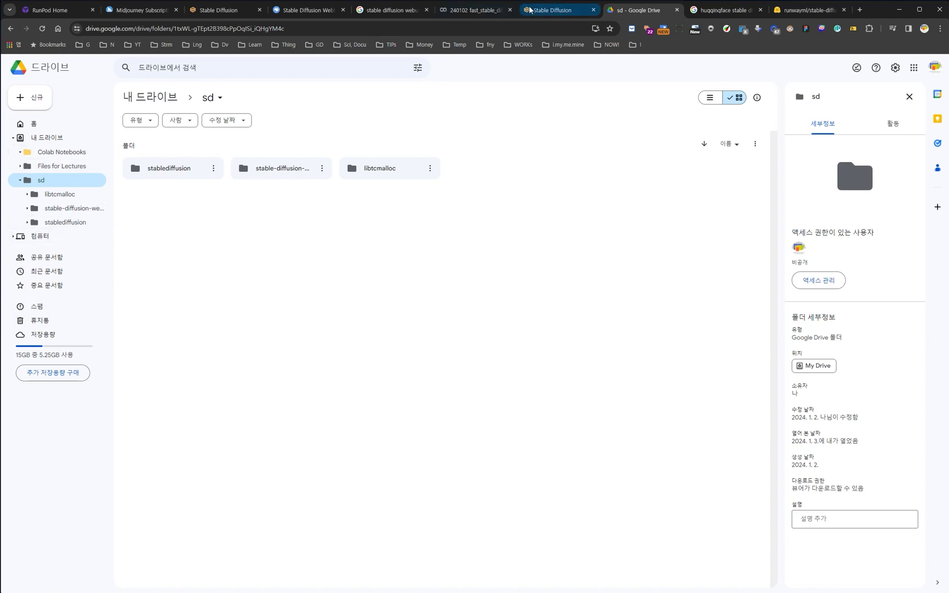
left_click(549, 10)
left_click(450, 11)
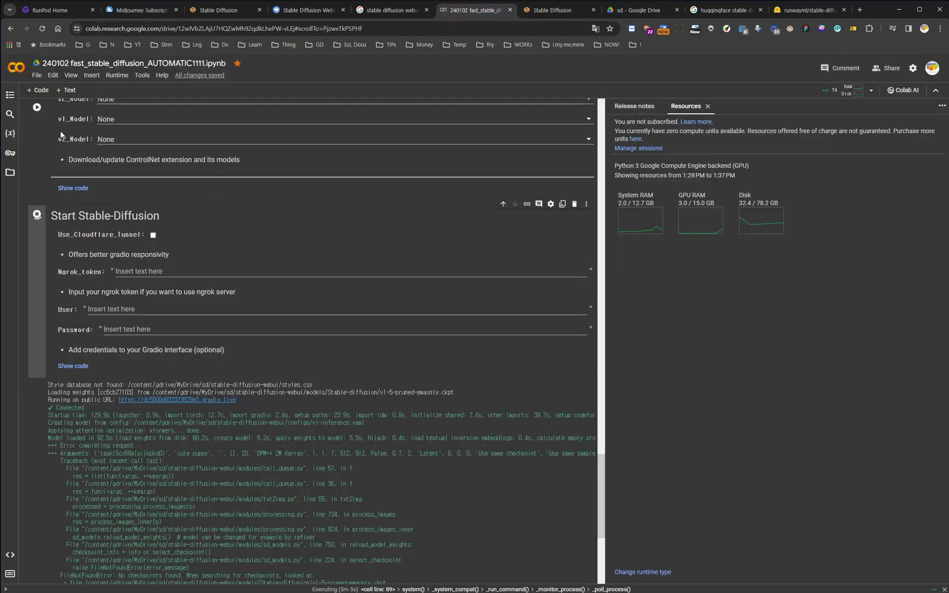
scroll(60, 131, "up", 2)
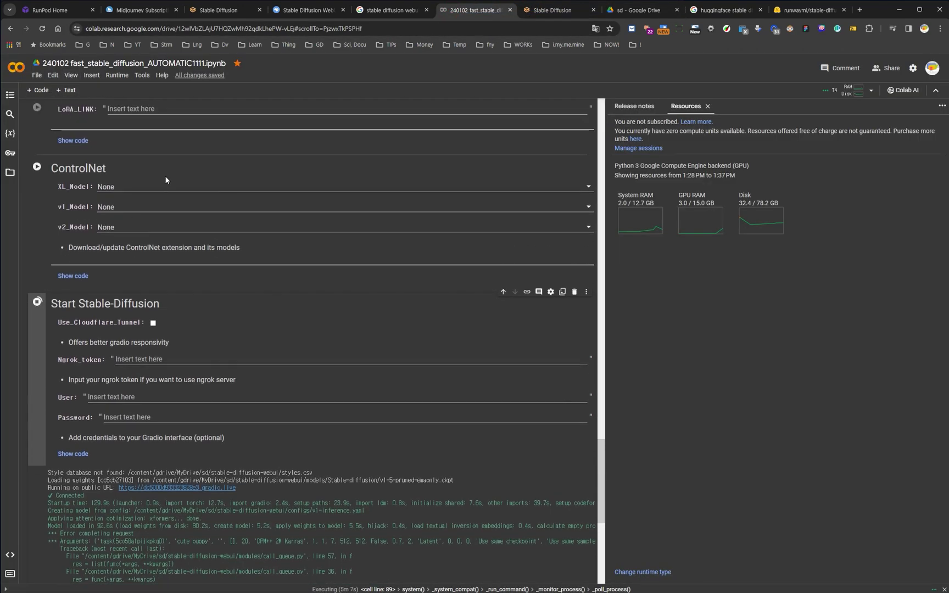
left_click(549, 10)
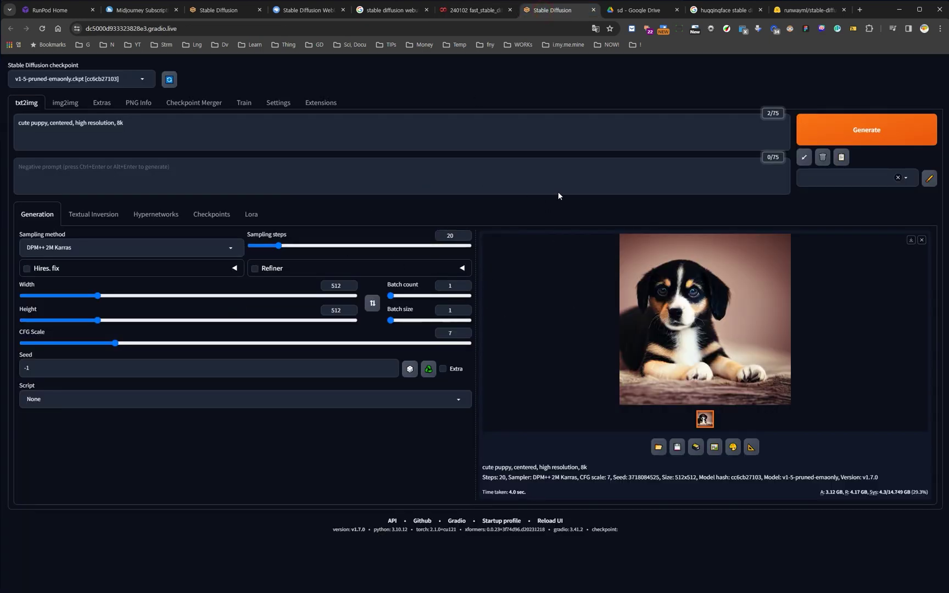
left_click(640, 10)
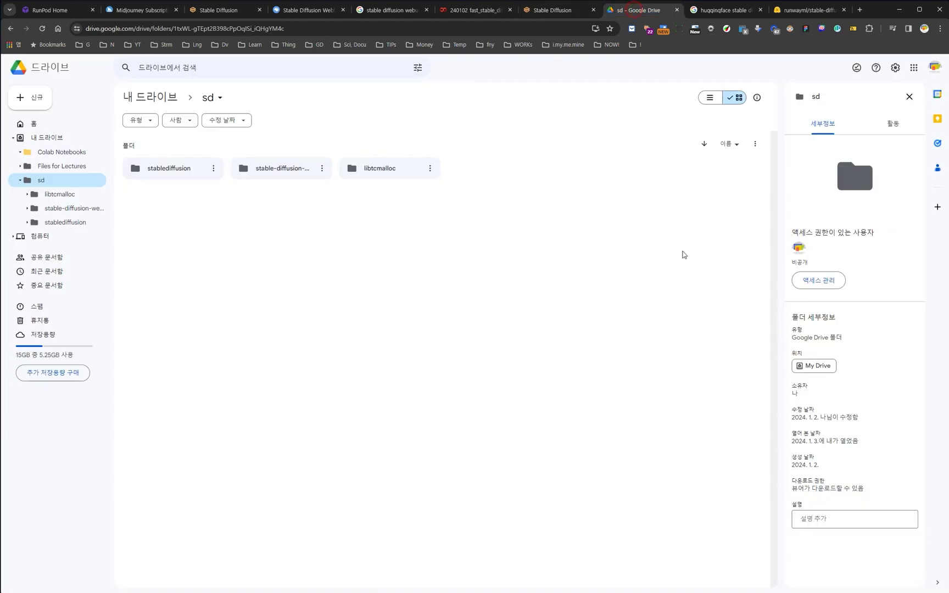
left_click(542, 11)
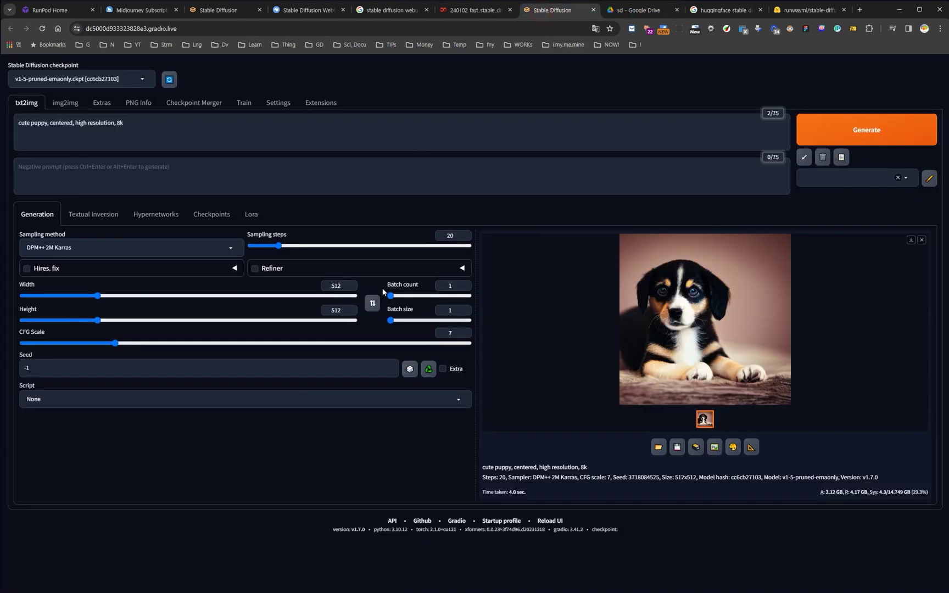
left_click(621, 14)
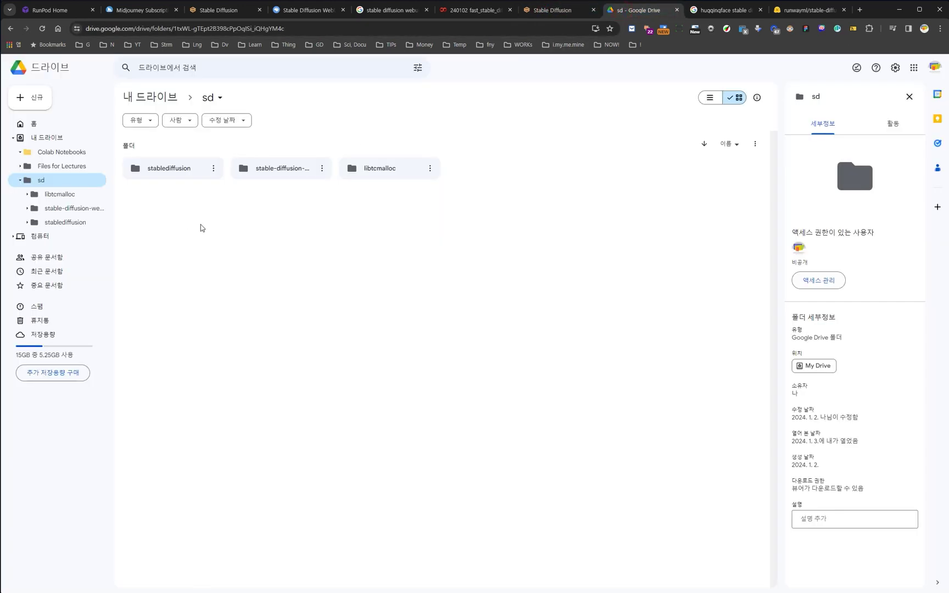
- Expand the stable-diffusion-webui folder inside sd in Google Drive and open its models folder
left_click(71, 224)
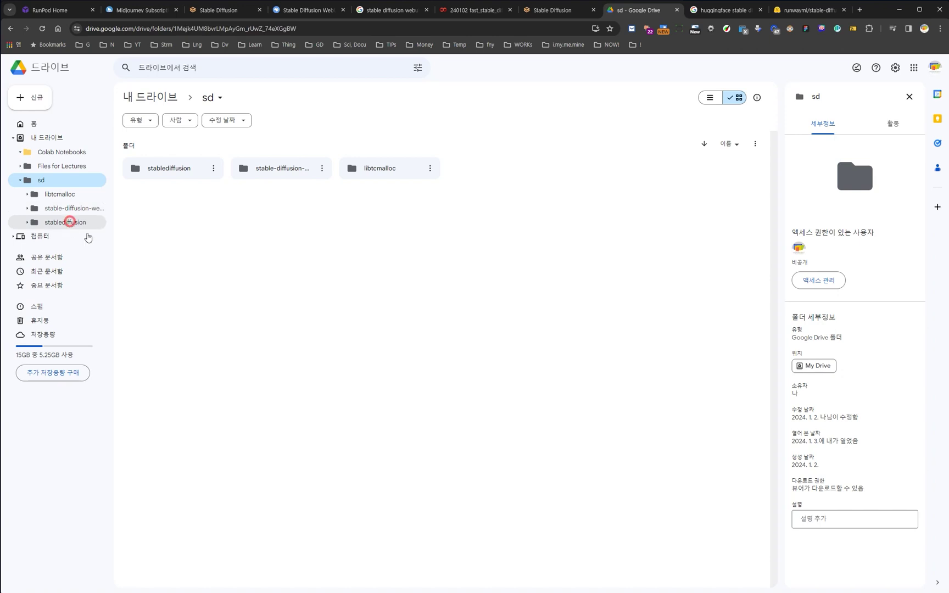
left_click(51, 212)
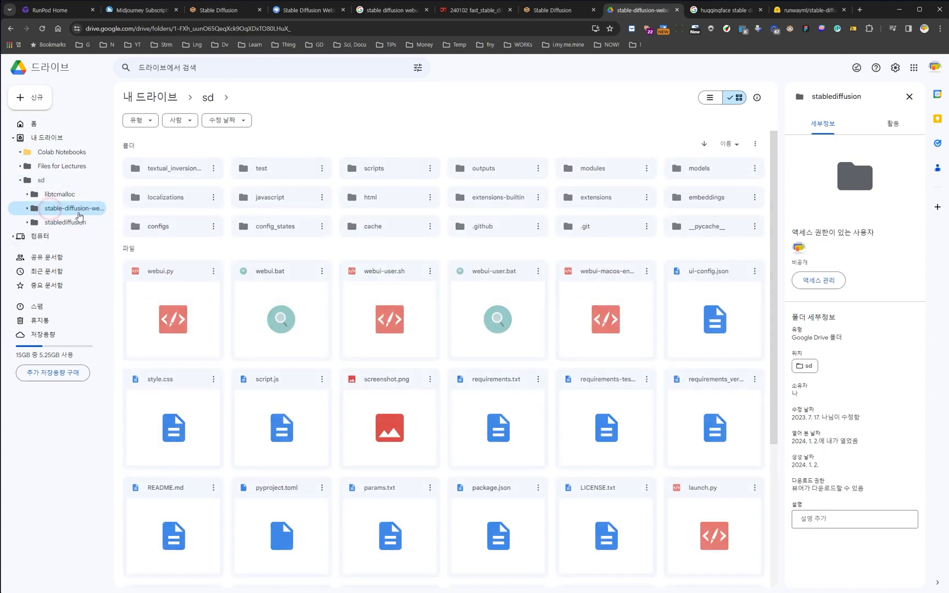
left_click(30, 209)
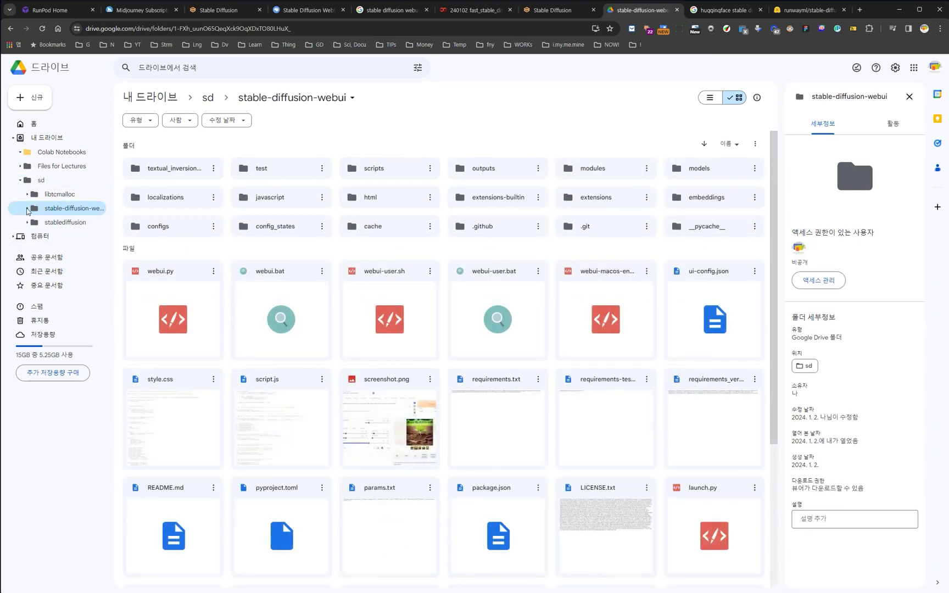
scroll(74, 329, "down", 1)
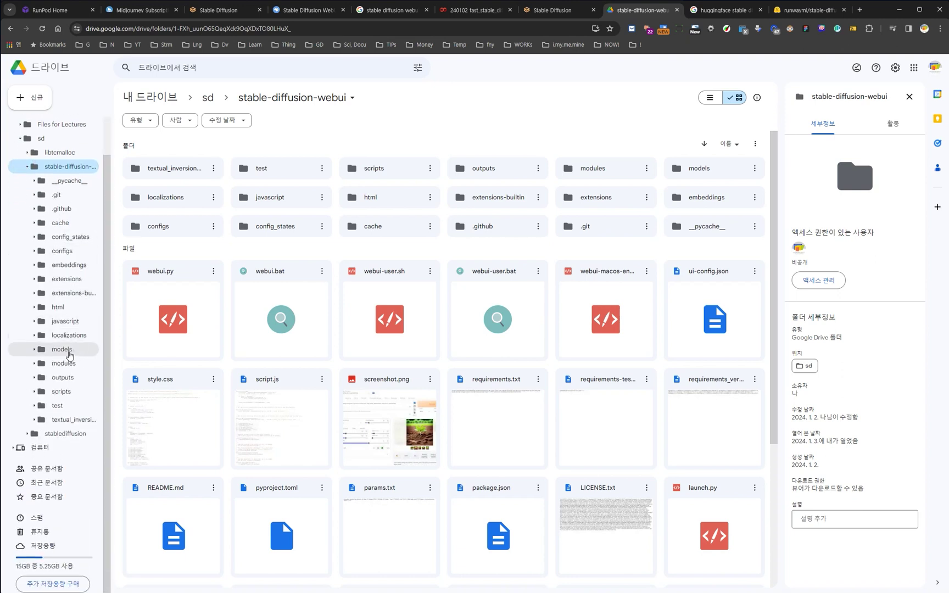
left_click(68, 350)
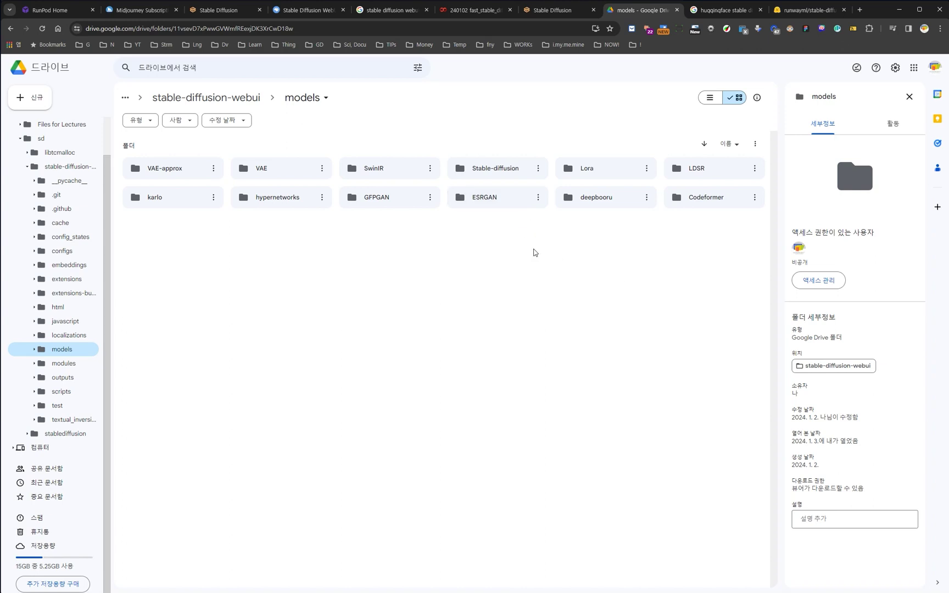
- Return through the WebUI to the Colab notebook and dismiss the runtime disconnection dialog without reconnecting
left_click(532, 11)
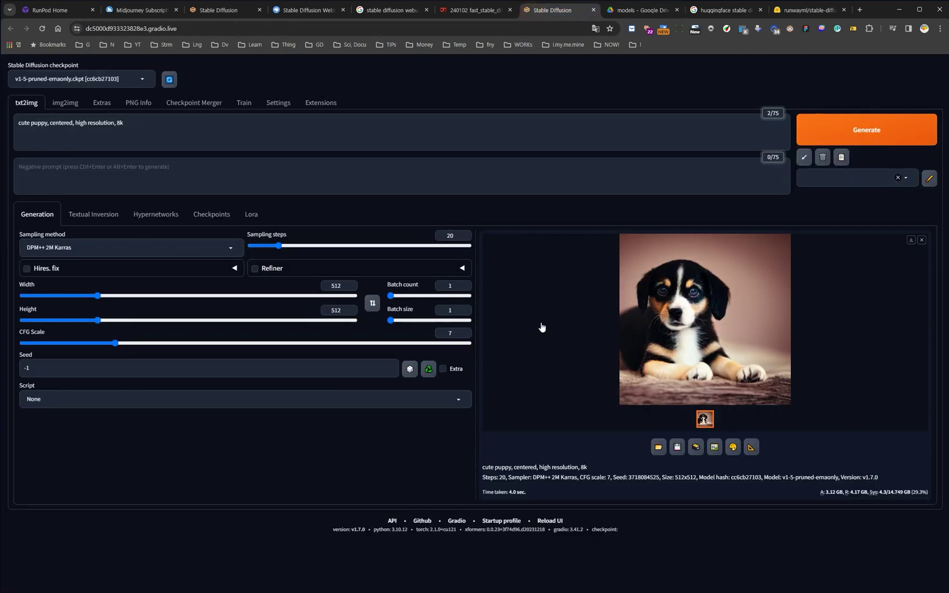
left_click(472, 11)
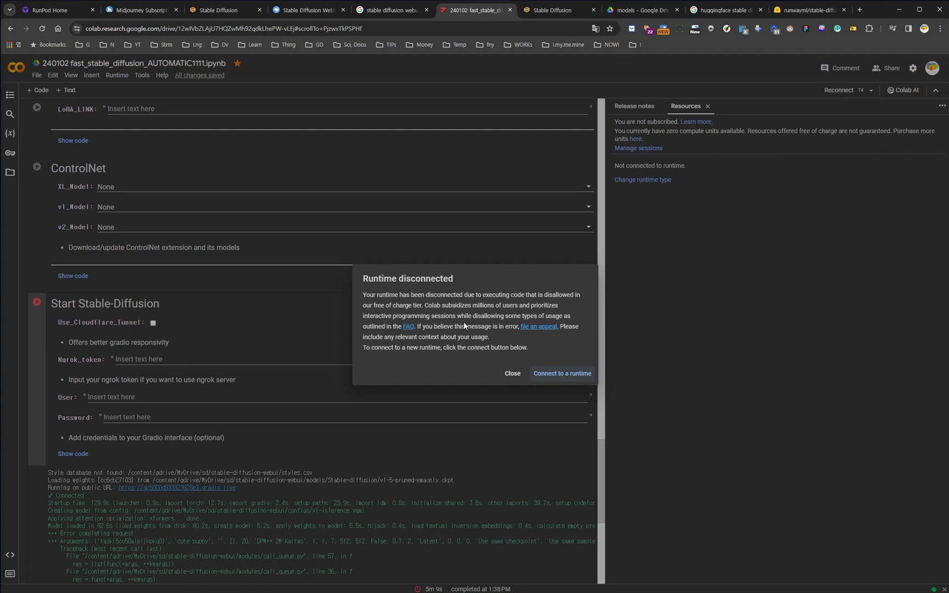
left_click(519, 377)
- Look over the model download cell and rerun the Start Stable-Diffusion cell on a new runtime
scroll(424, 388, "up", 10)
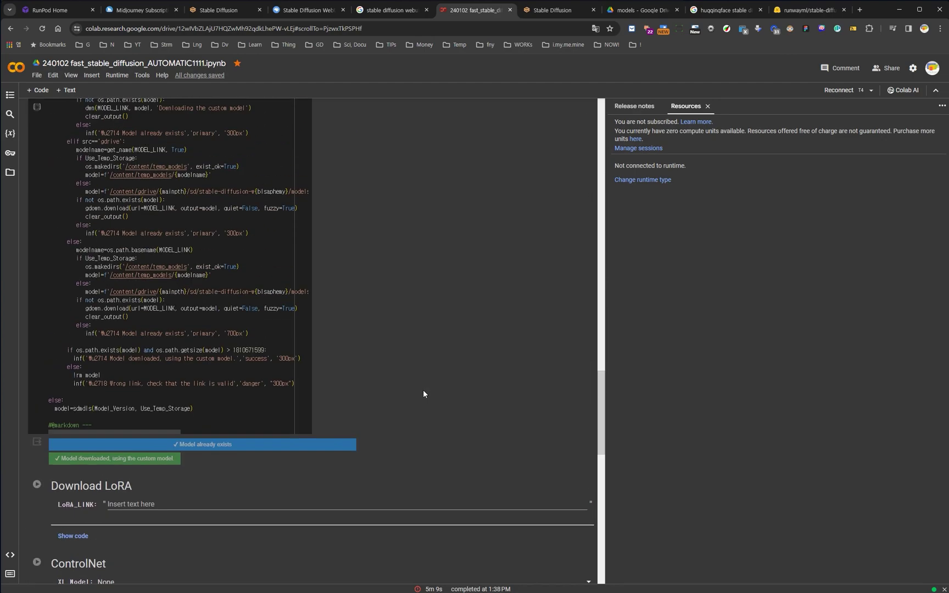
scroll(424, 395, "up", 12)
scroll(437, 407, "down", 12)
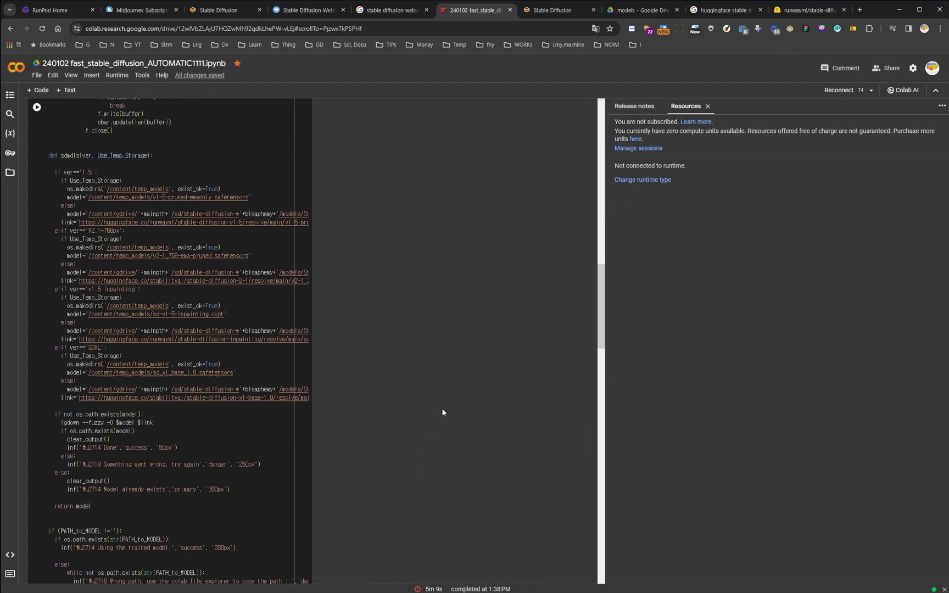
scroll(442, 411, "down", 10)
scroll(165, 390, "down", 3)
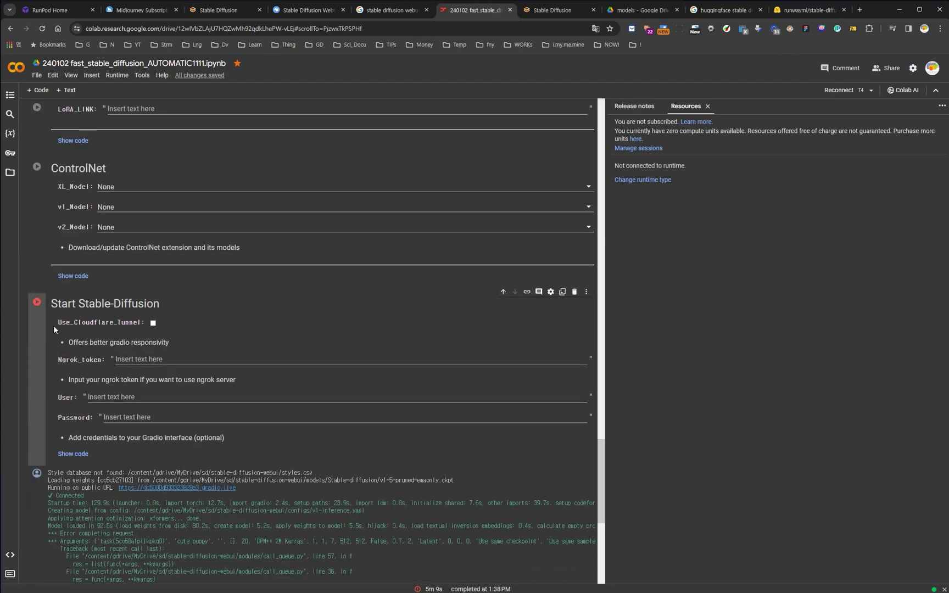
scroll(203, 360, "down", 3)
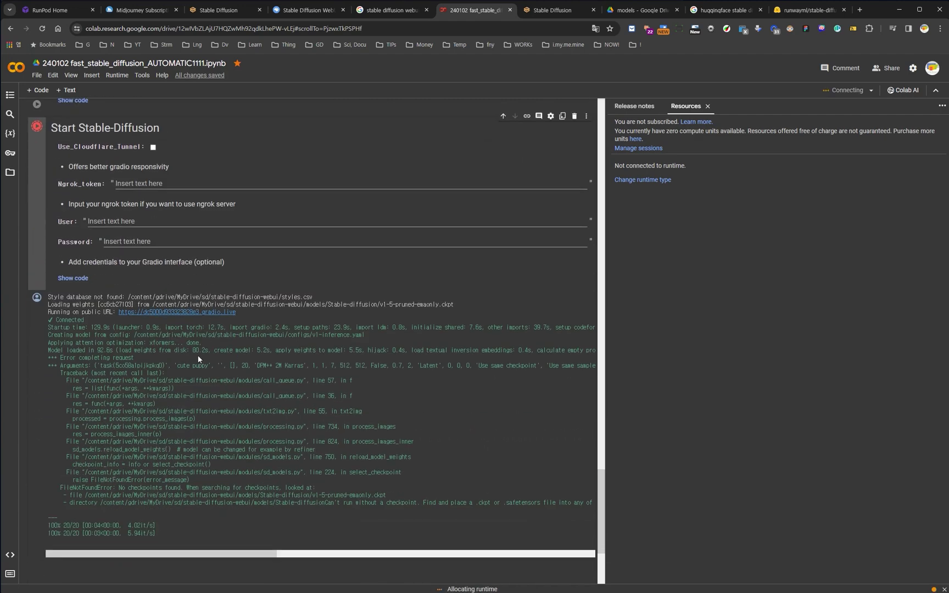
scroll(197, 355, "up", 2)
scroll(198, 355, "down", 2)
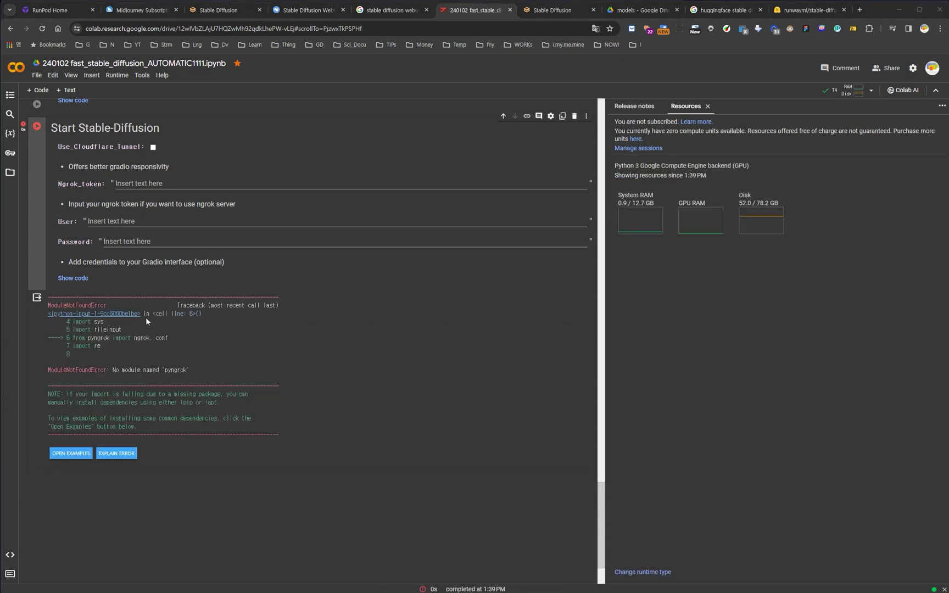
- Review the notebook cells from Connect Google Drive down to the output of the Start Stable-Diffusion cell
scroll(358, 404, "up", 15)
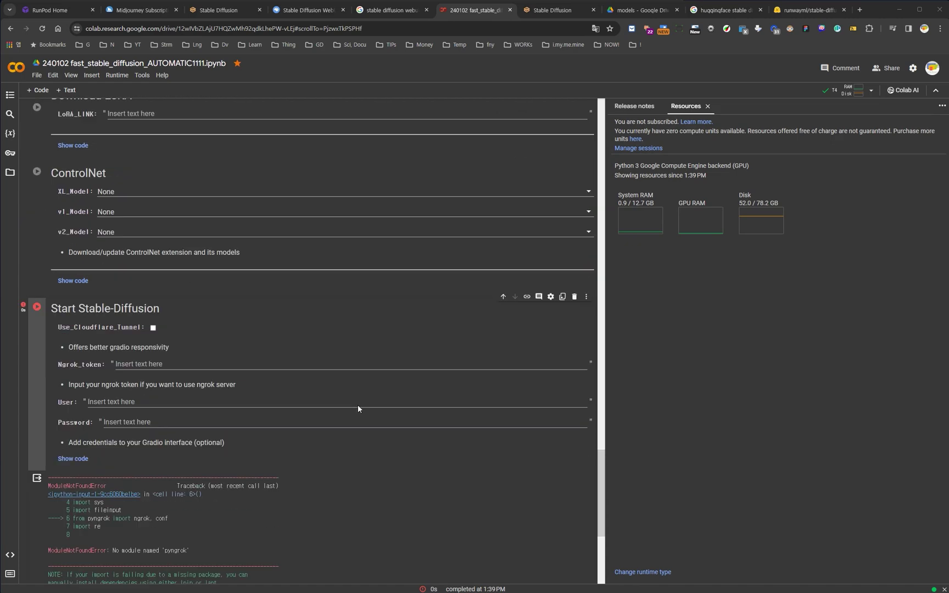
left_click_drag(601, 361, 482, 179)
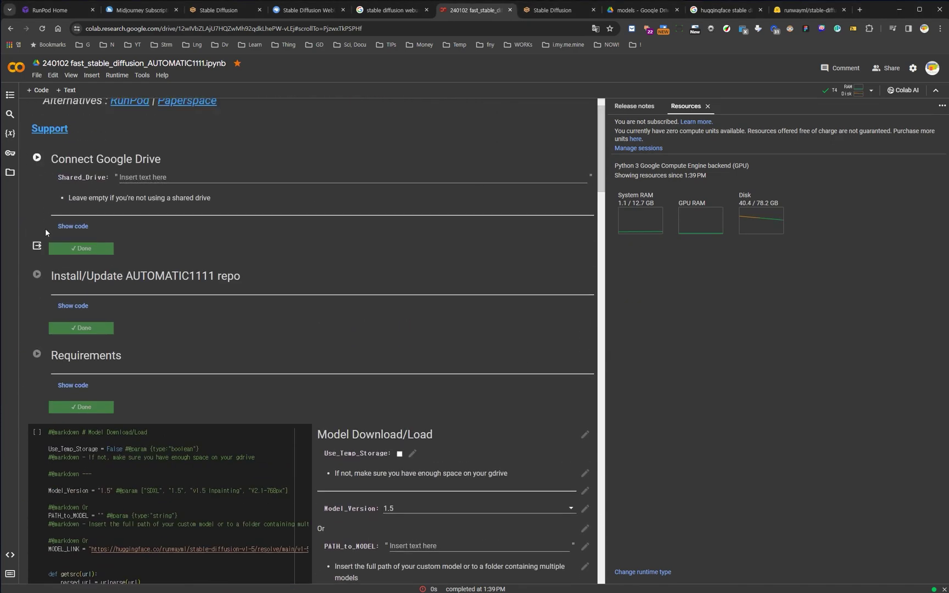
scroll(164, 338, "down", 5)
scroll(377, 366, "down", 10)
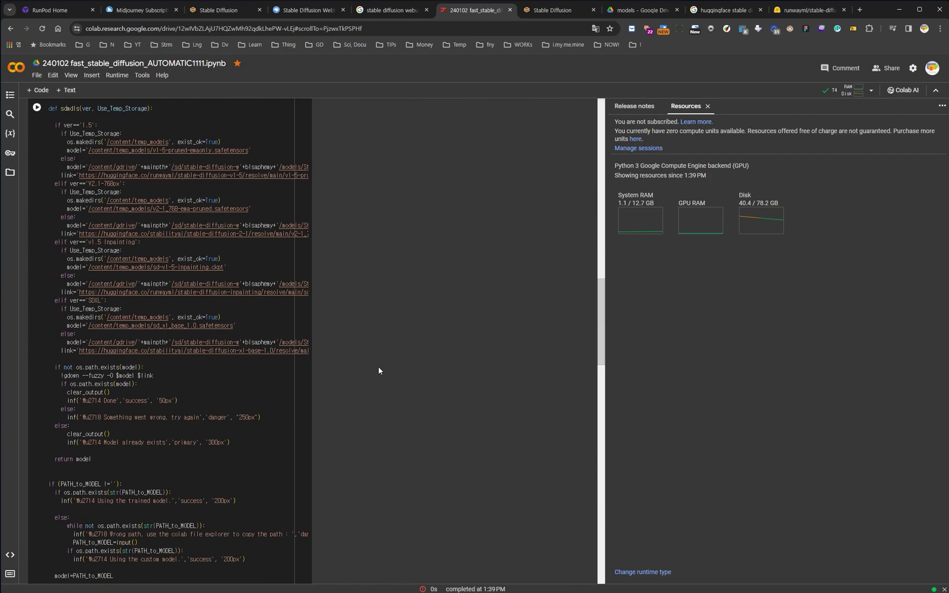
scroll(378, 367, "down", 10)
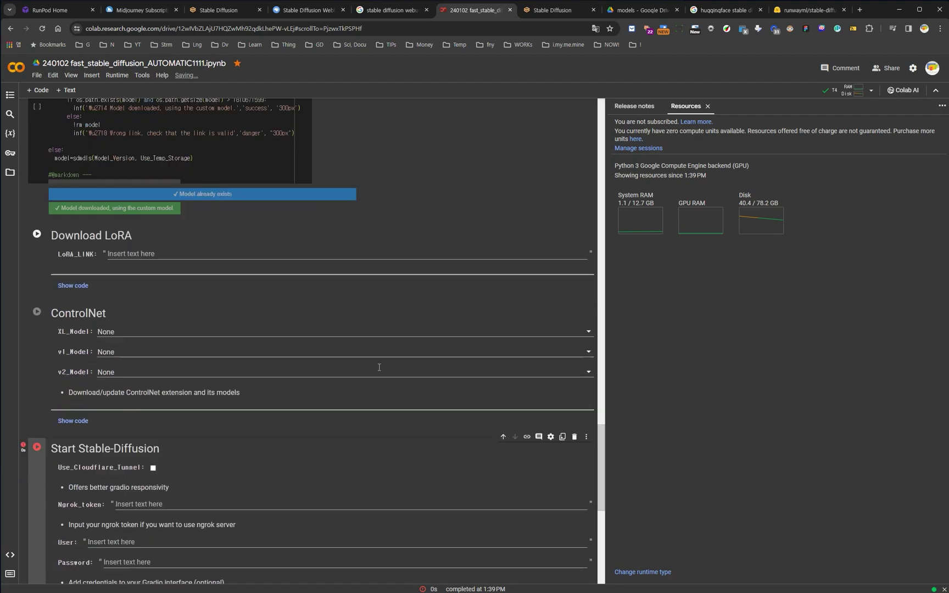
scroll(379, 367, "down", 3)
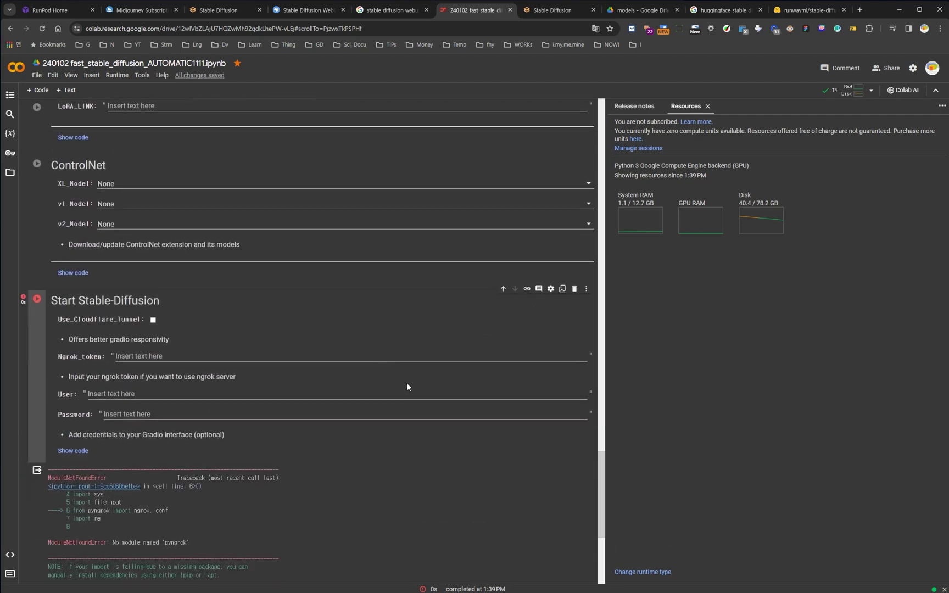
scroll(336, 375, "down", 3)
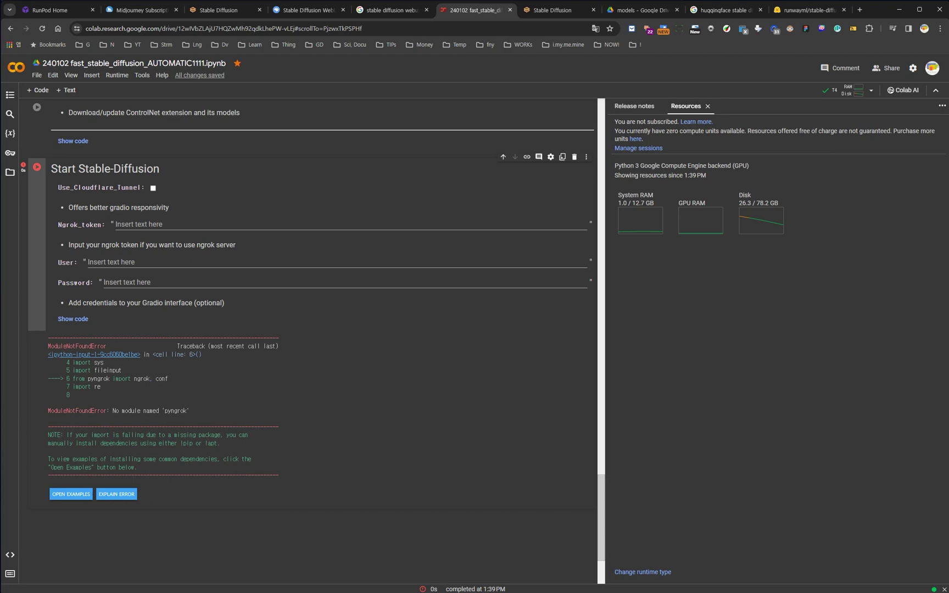
- Switch to Notepad++ and write "1번 방법보다는 원활하지만 불아정하다" as the bullet under the Google Colab heading
key("alt+Tab")
left_click(107, 200)
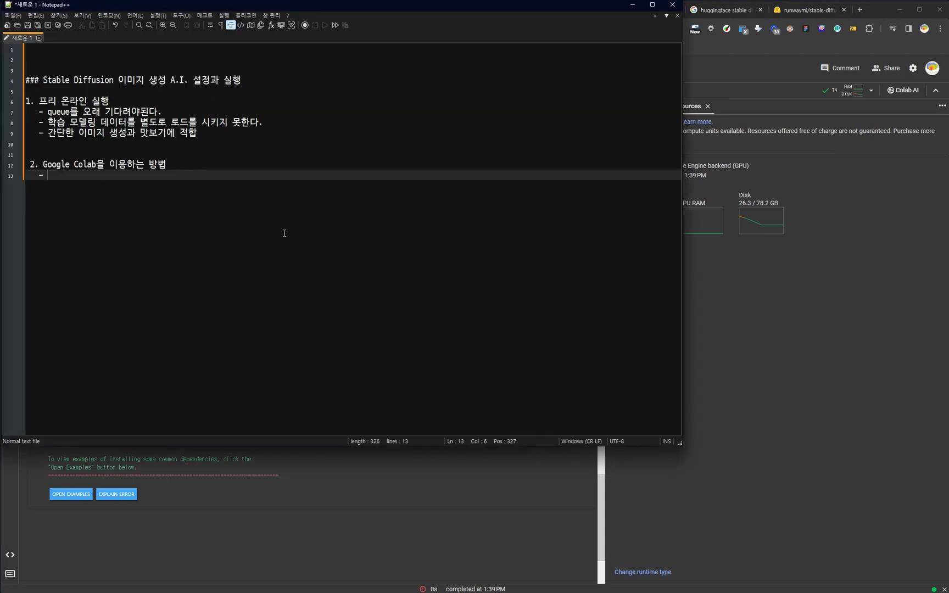
type("프")
type("번 방법")
type("보다")
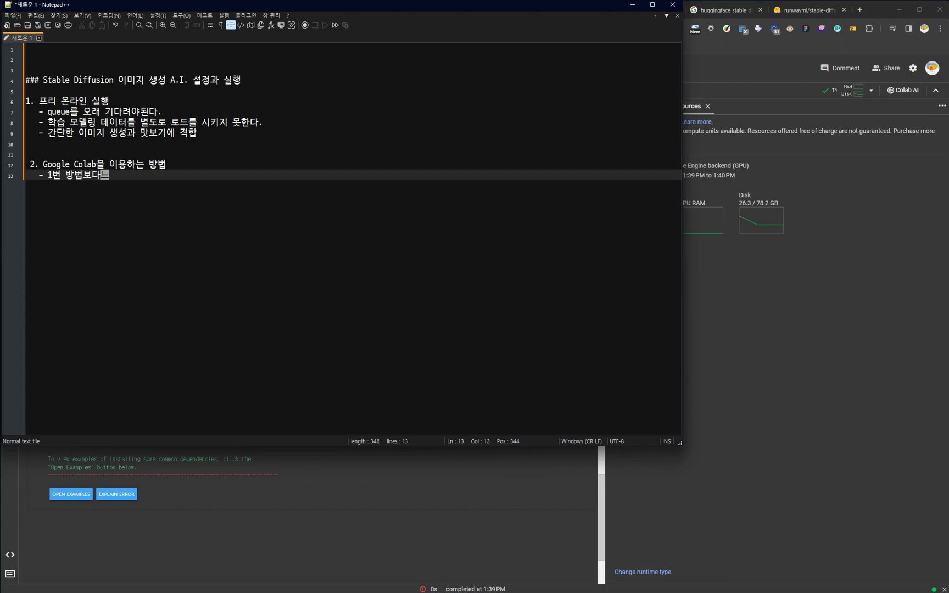
type("는 ")
type("원활")
type("하지만")
type(" 부")
type("아정")
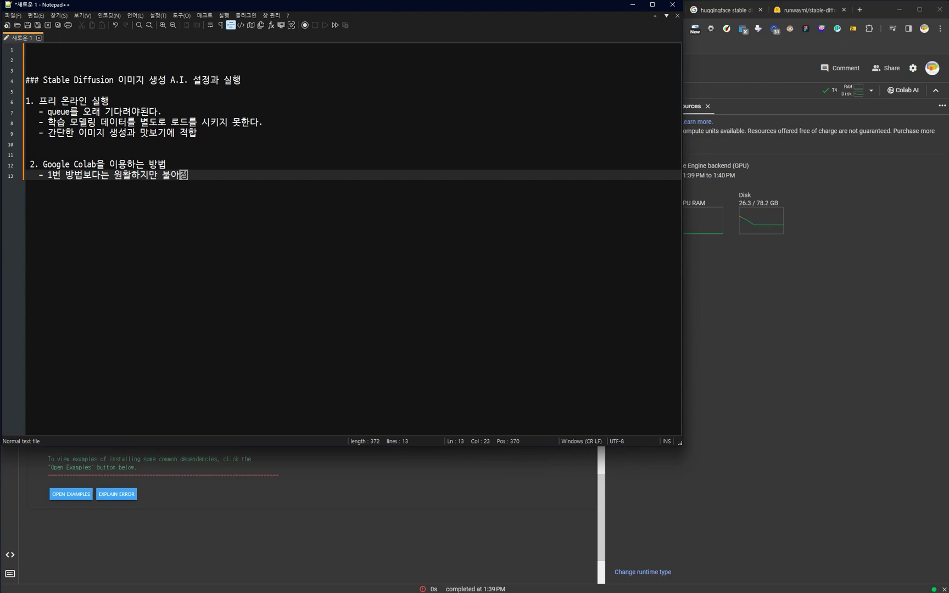
type(" 하다")
- Insert "중간에 갑자기 끊기고" before the last word of the Google Colab bullet
key("Left")
key("Left")
key("BackSpace")
type("중가")
type("간에 갑자기 ")
type("ㅁ")
type("기고")
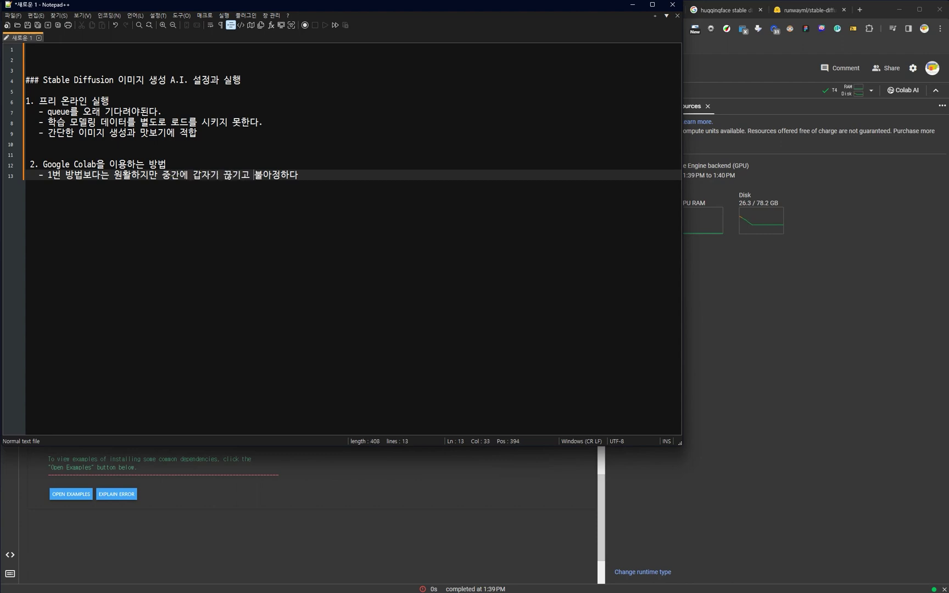
- Correct the last word of the Google Colab bullet to "불안정하다" and add a new line below it
key("BackSpace")
type("ㅇ")
left_click(320, 183)
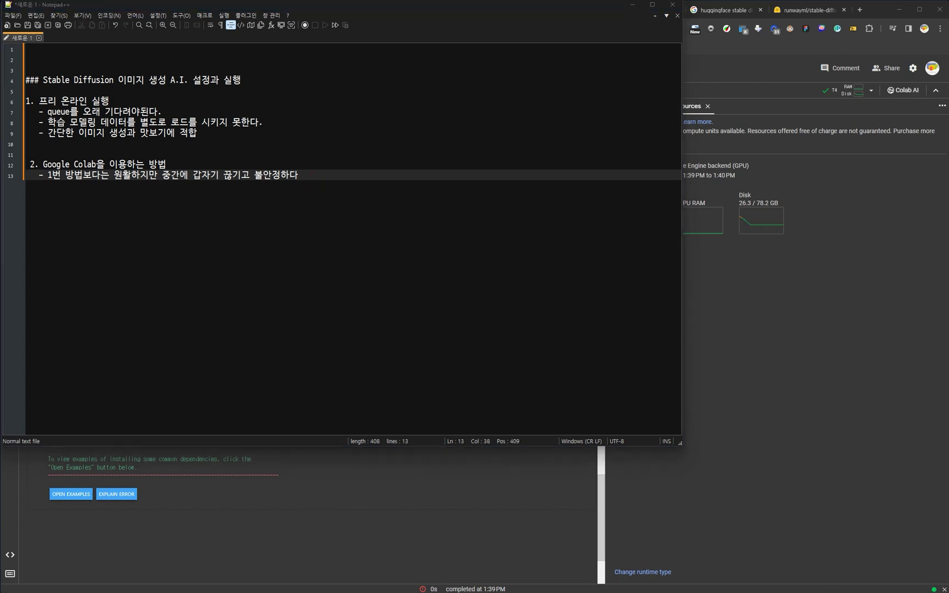
left_click(313, 175)
key("Return")
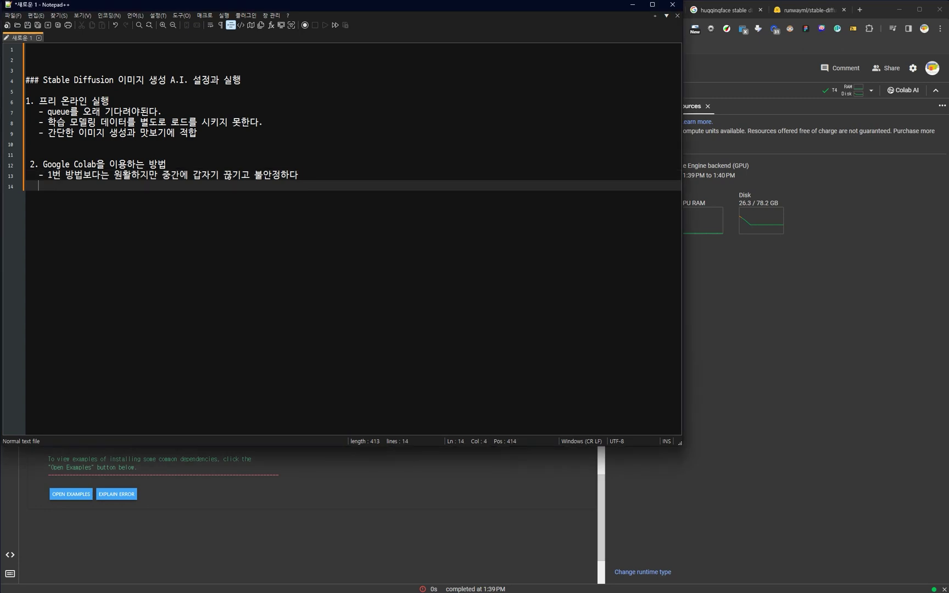
- Write the second Google Colab bullet "실행과 재실행에 로드하고 실행하는 과정이 오래걸린다" and add two new lines below it
type("- 실행과 새")
key("BackSpace")
key("BackSpace")
type("재시")
type("행에")
type(" 로드")
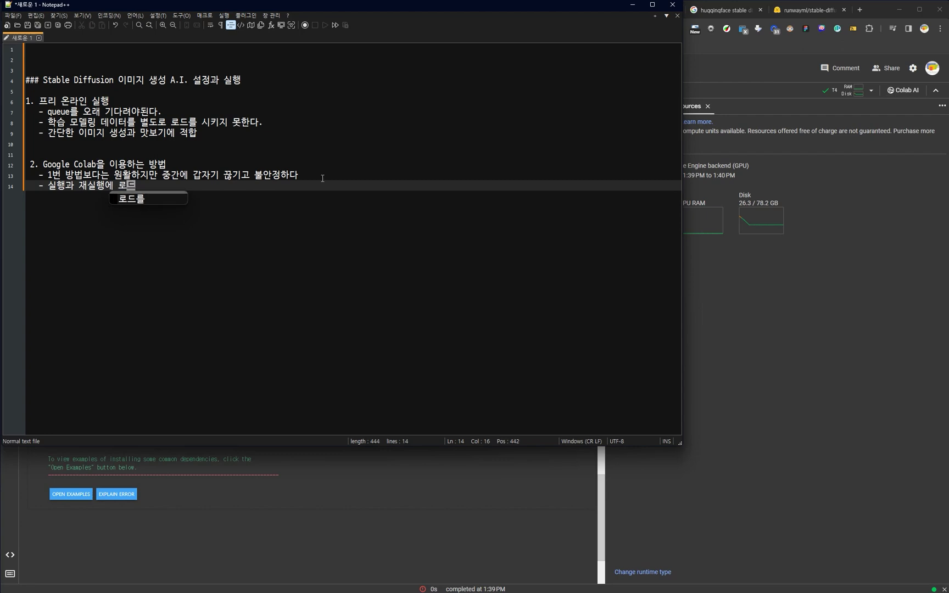
type("하고 ")
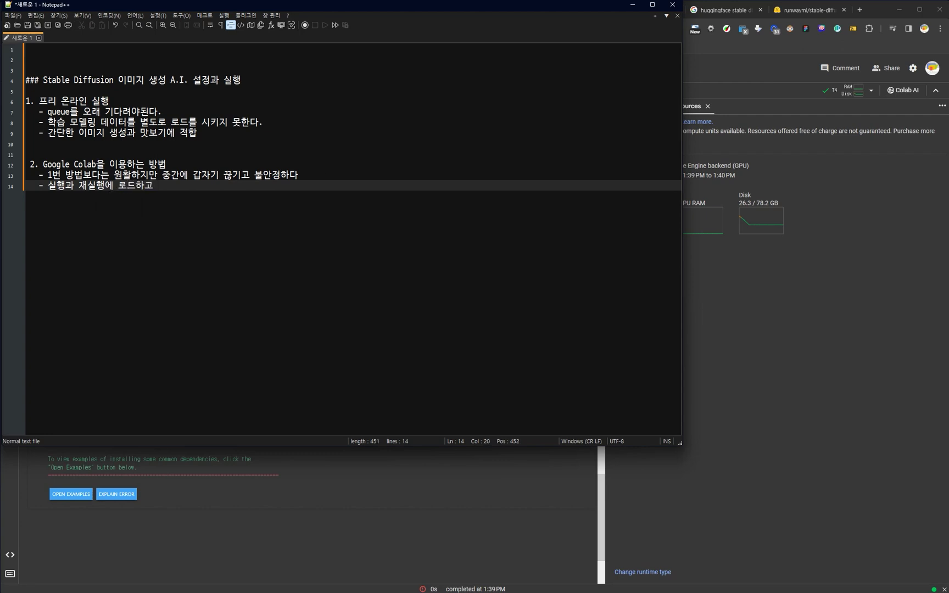
type("실행")
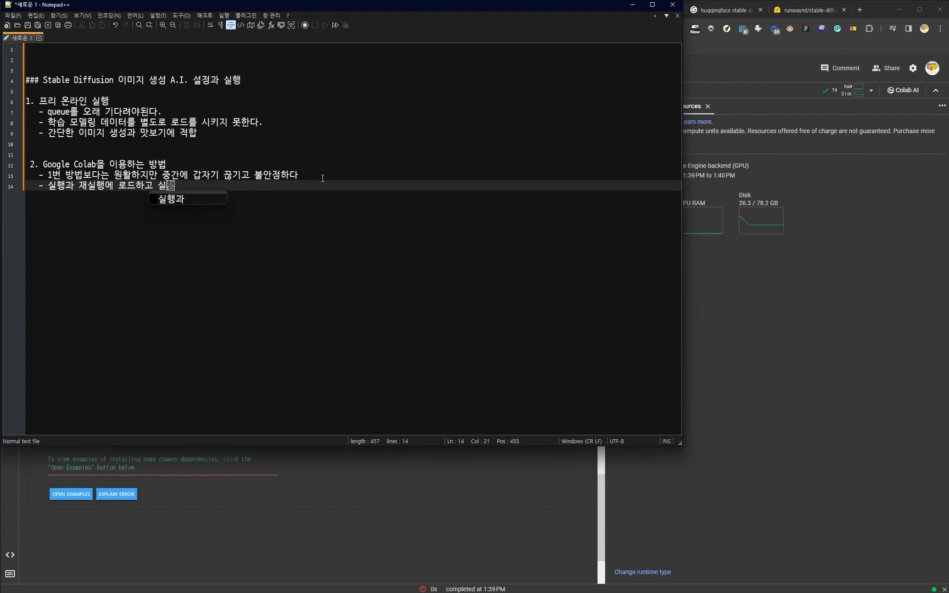
type("하는 ㄱ과정이 ")
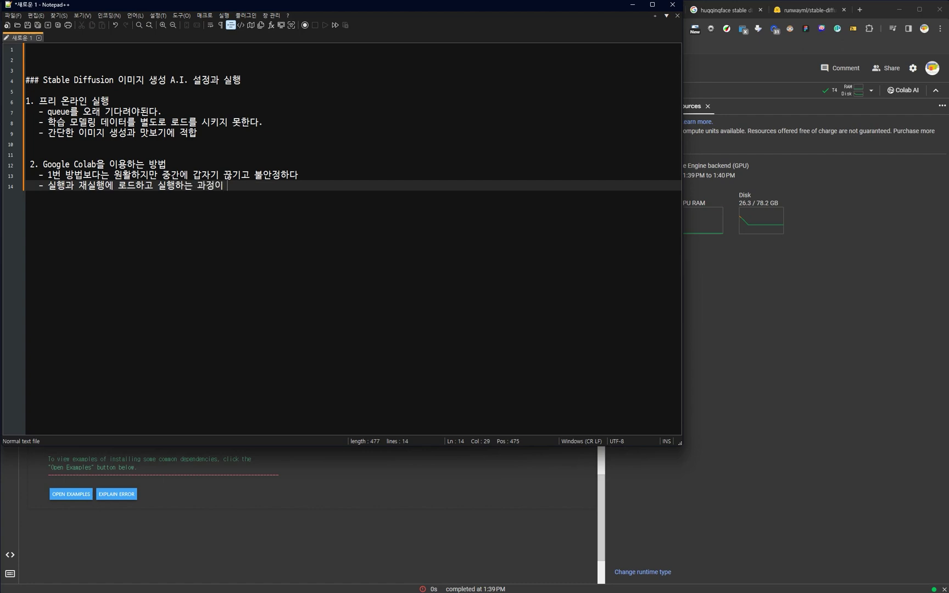
type("오래걸린다")
key("Return")
key("BackSpace")
key("BackSpace")
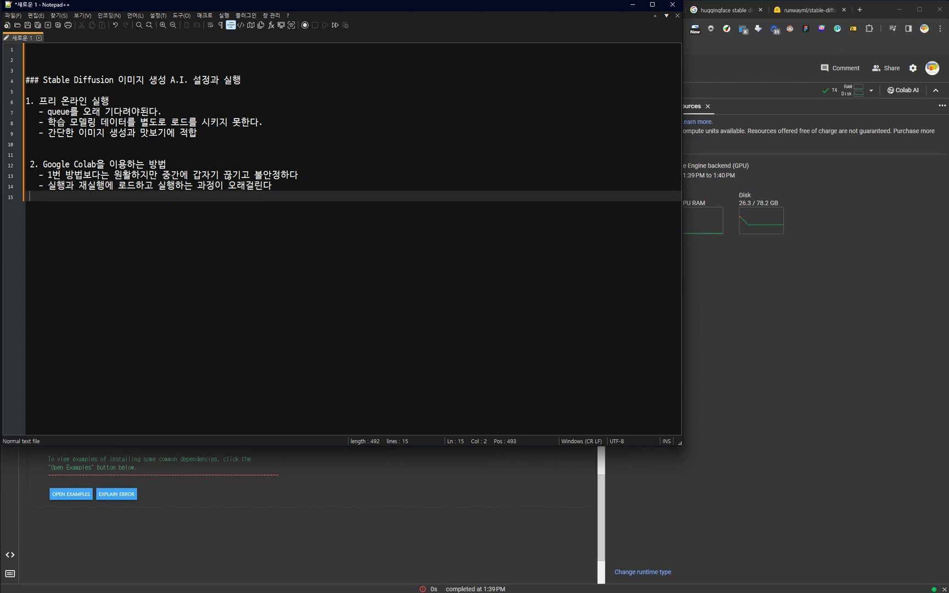
key("Return")
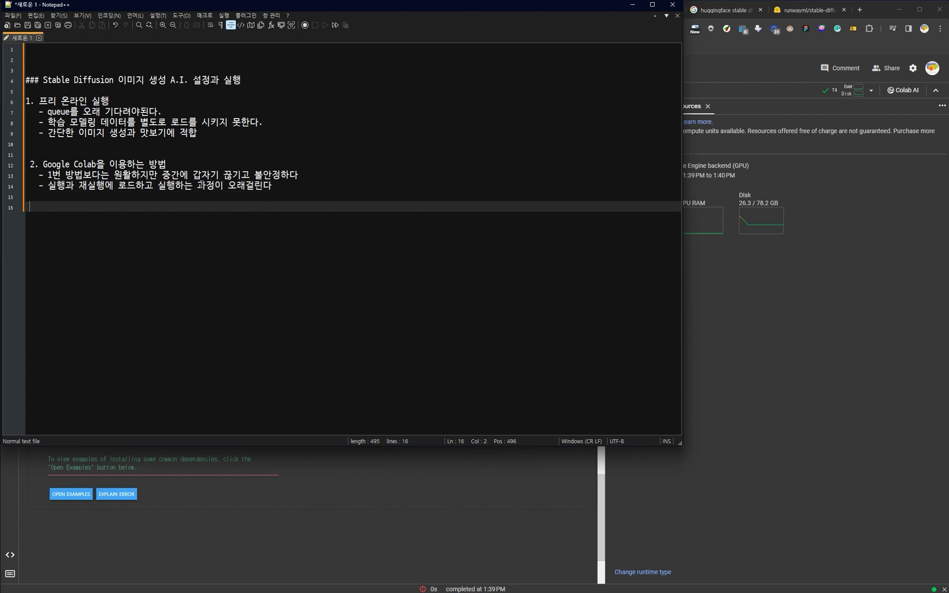
left_click_drag(39, 185, 307, 196)
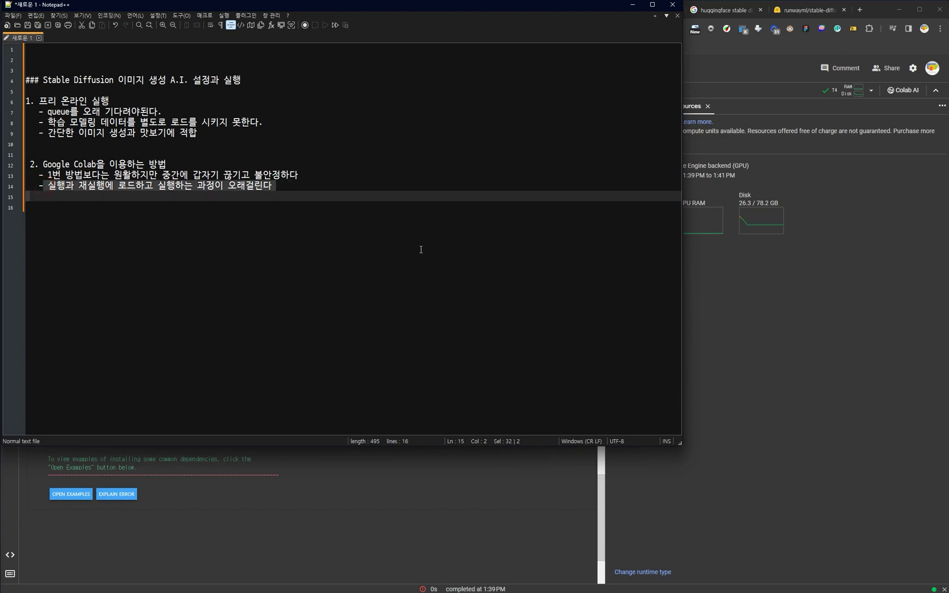
left_click(455, 255)
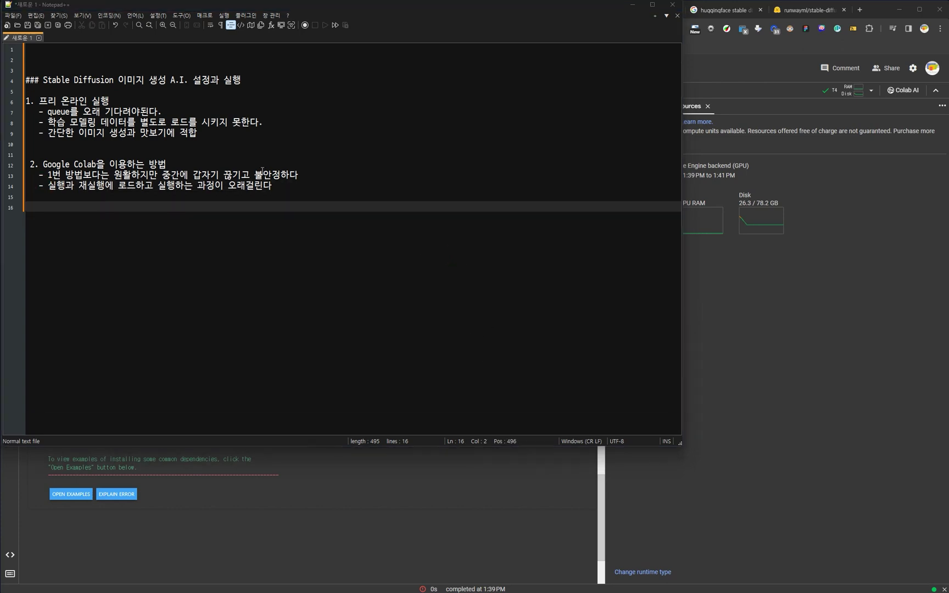
left_click(110, 217)
- Insert blank lines under the title and write "## 영상을 보시는 시점에 따라 내용과 상이한 부분이 많을 수가 있다." there
left_click(252, 80)
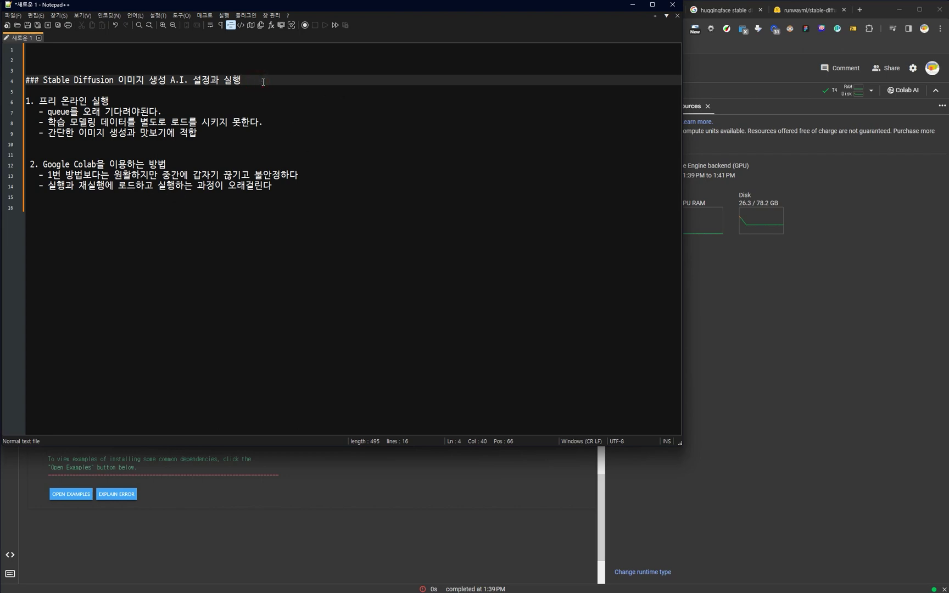
key("Return")
key("Return")
key("Return")
key("Return")
key("Up")
key("Up")
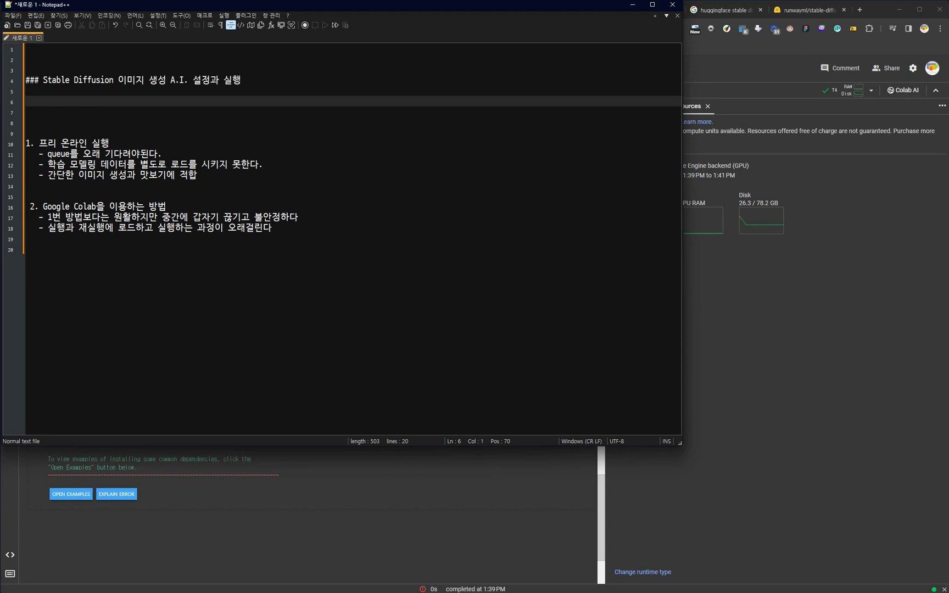
type("## 영상을 보신")
type("는 시점에")
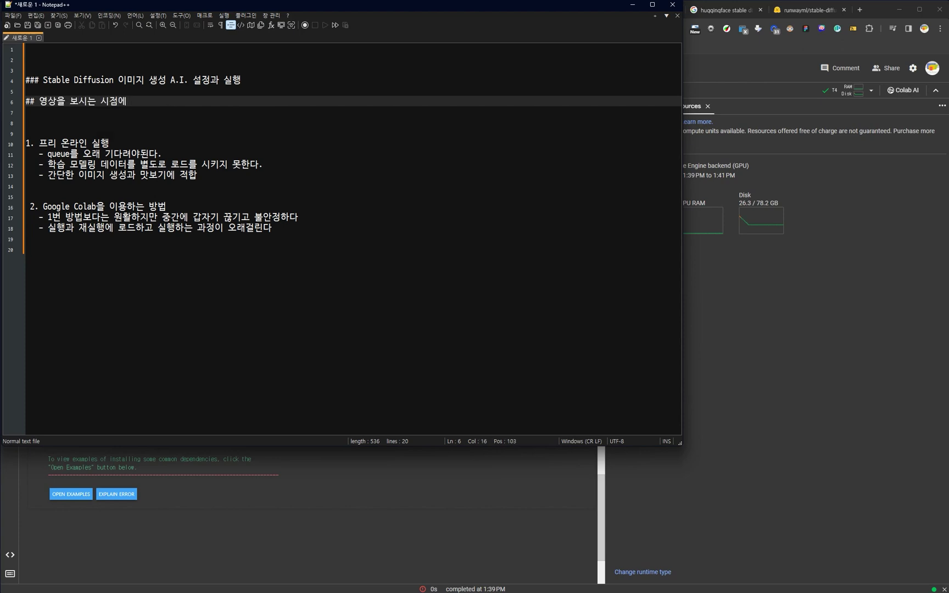
type(" 따라 내용과 사ㅇ이한 부분이 많을")
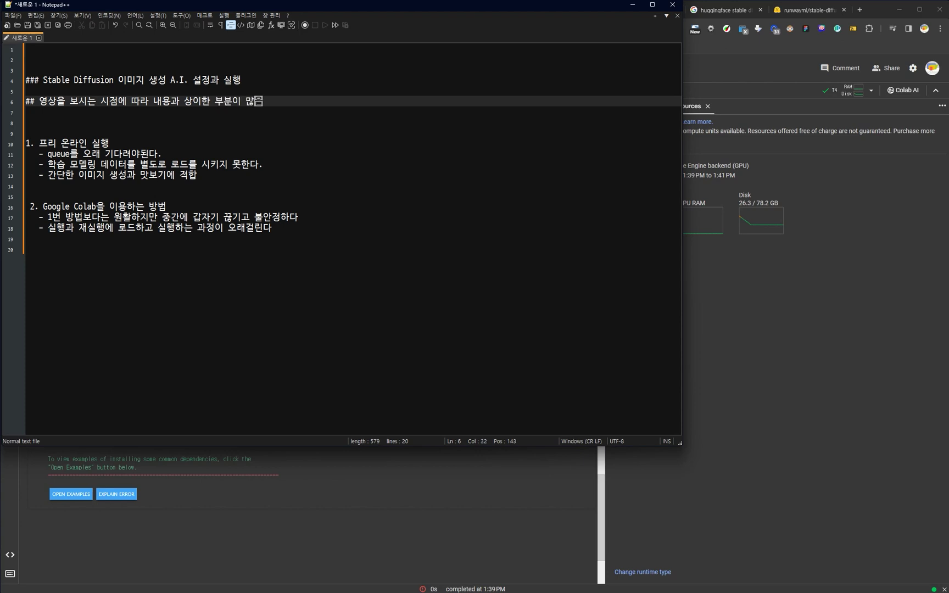
type(" ㅅ가 있")
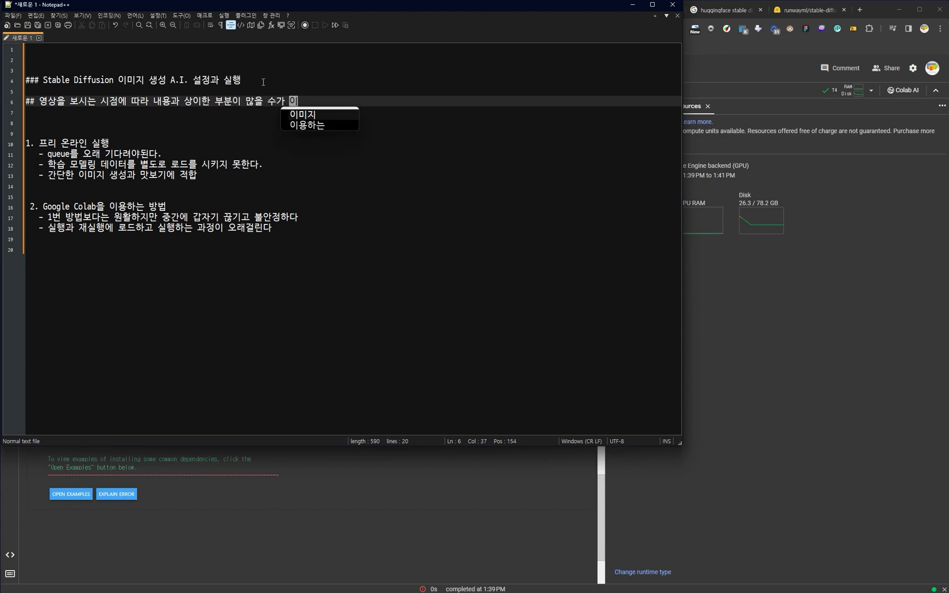
type("다.")
- Add "왜냐면 A.I.의 발전과 환경의 변화가 빠르기 때문" after the note about viewing time, joined onto the same line
key("Return")
type("왜냐")
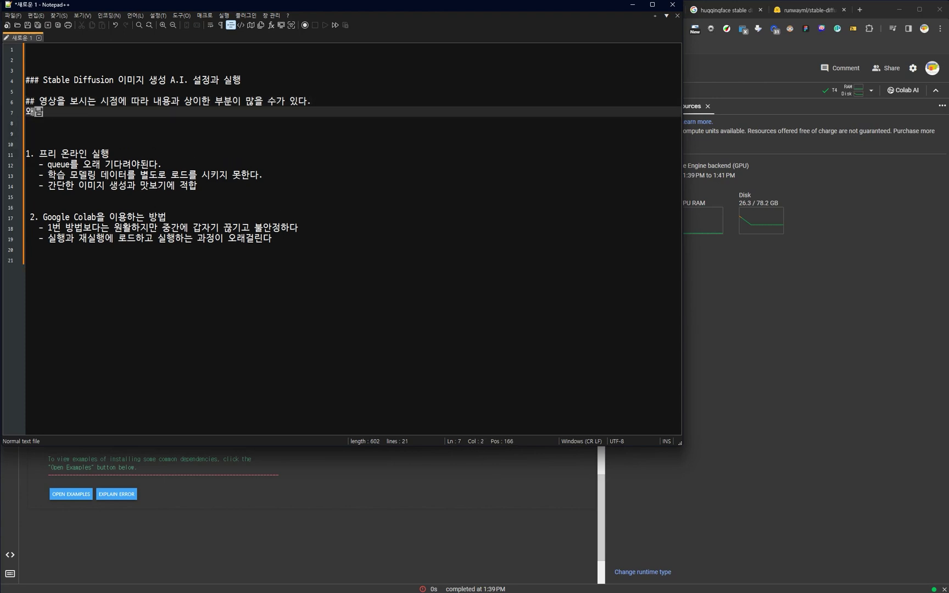
type("면 Ai")
type("I.의 발ㅈ")
type("전과 ")
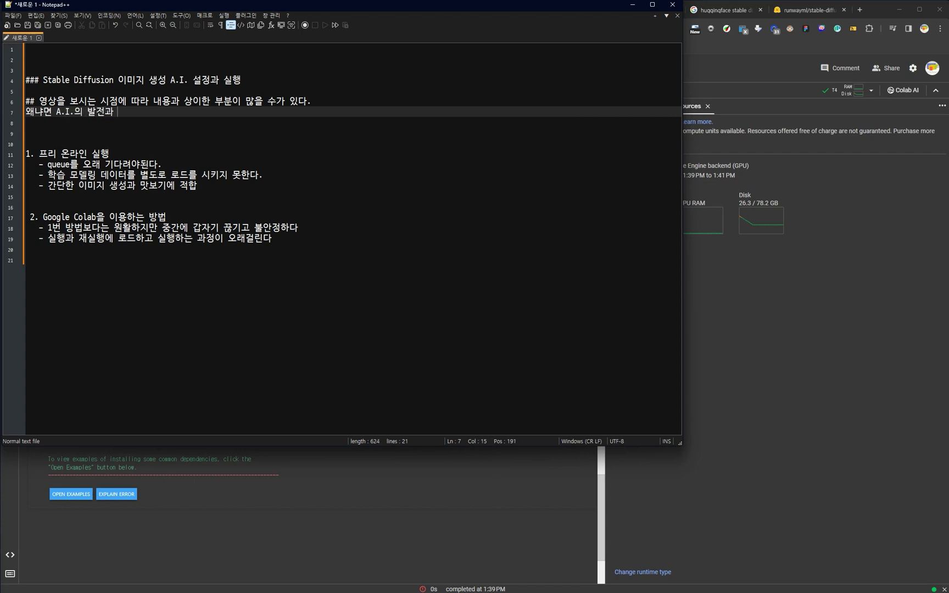
type("환경의 변화가")
type(" ㅃ")
type("빠르기 때문")
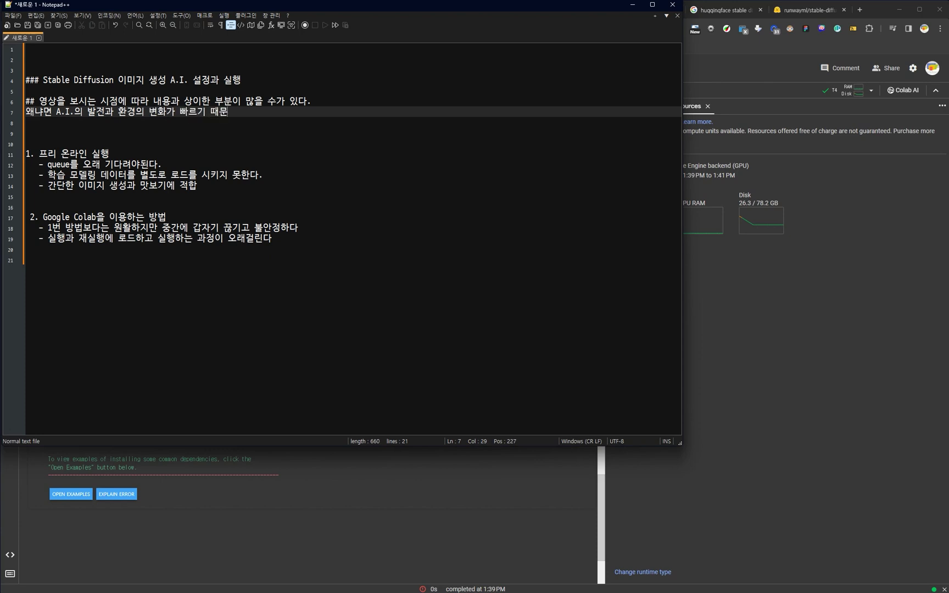
left_click(27, 110)
key("BackSpace")
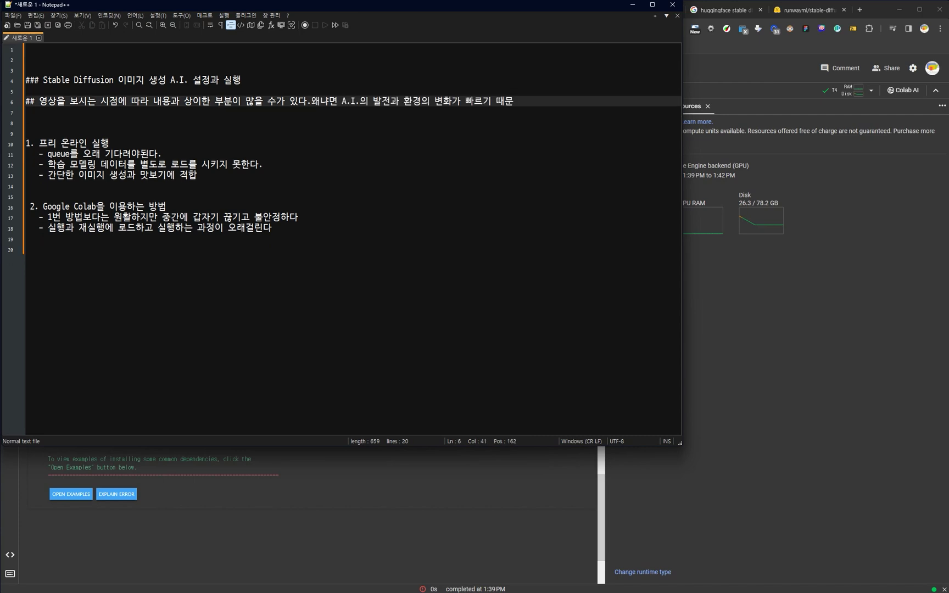
left_click(86, 135)
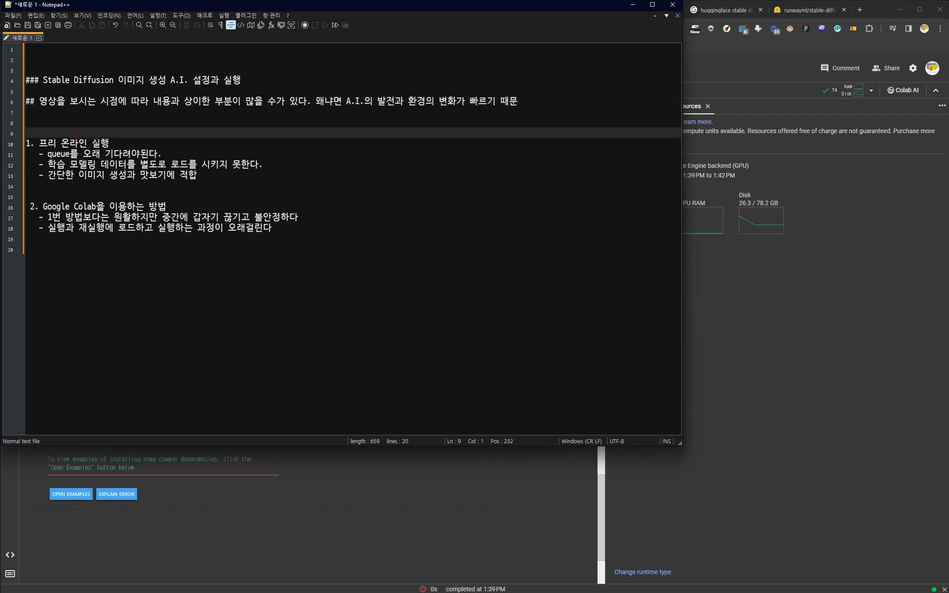
- Write the heading "3. 직접 내컴퓨터에 설치하는 방법" on the document's last line
left_click(364, 399)
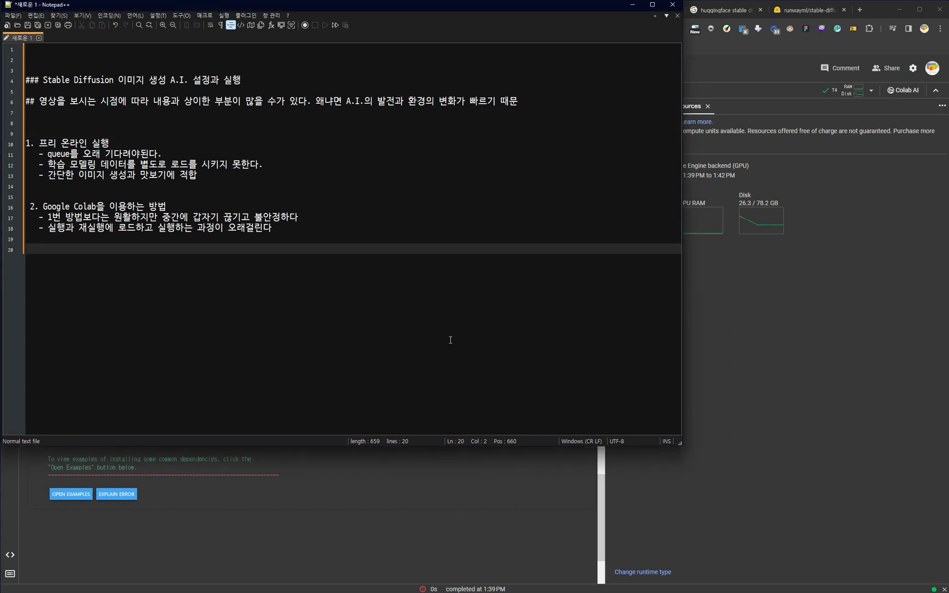
type("3. ")
type("직접 내ㅋ")
type("ㅁㄴ")
type("ㅠㅌㅓ")
type("에 설")
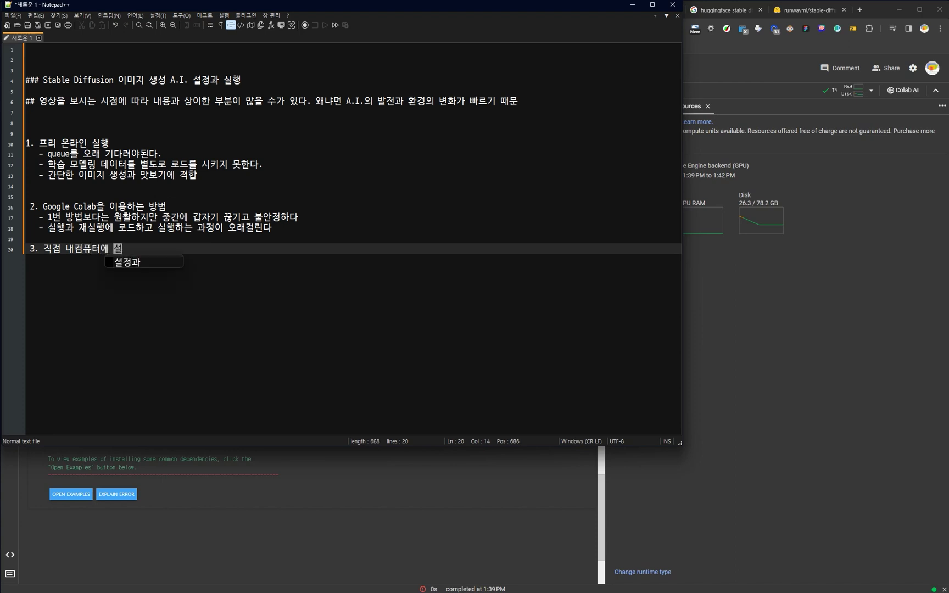
type("치하는 방법")
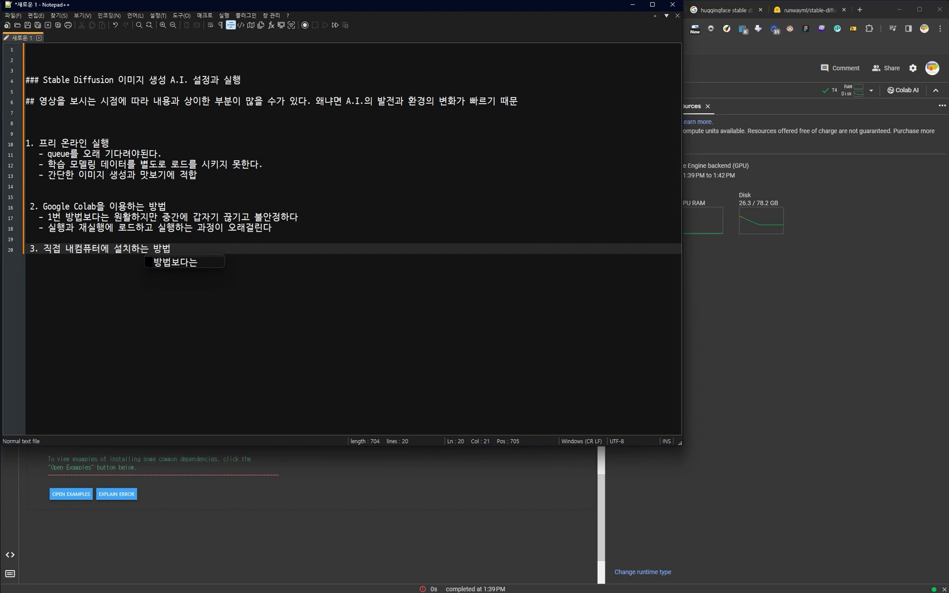
key("Escape")
- Add an extra blank line above the third heading and a new line below it
key("Up")
key("Return")
key("Down")
key("End")
key("Return")
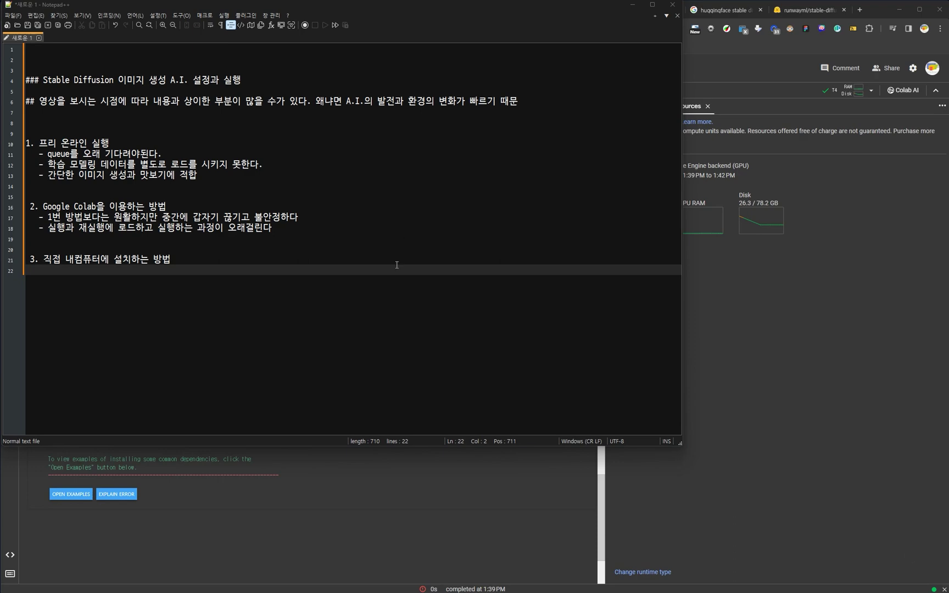
left_click(217, 301)
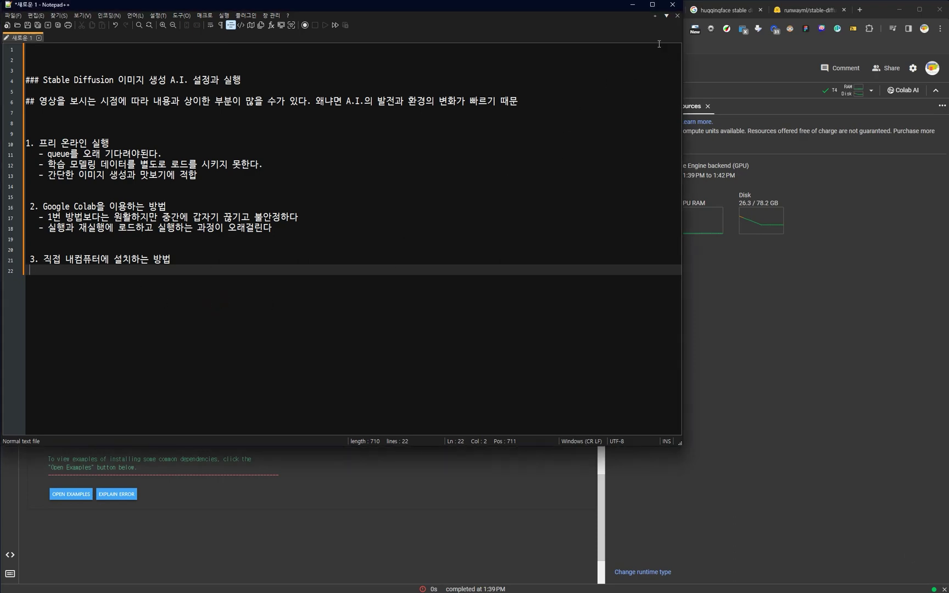
- Switch to Chrome, open the AUTOMATIC1111 stable-diffusion-webui GitHub repository from the Google results, and go to the Download ZIP option in its code options
left_click(632, 4)
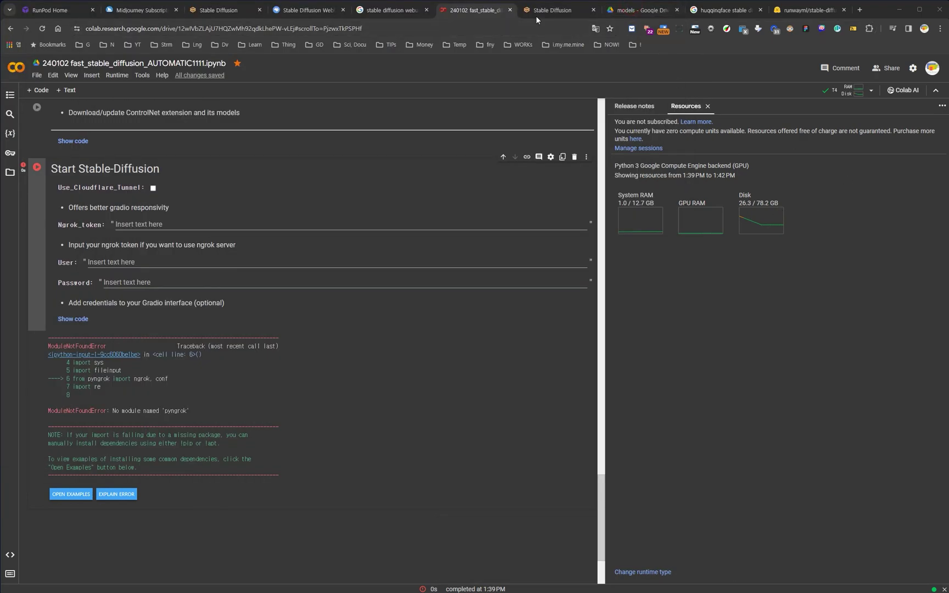
left_click(390, 15)
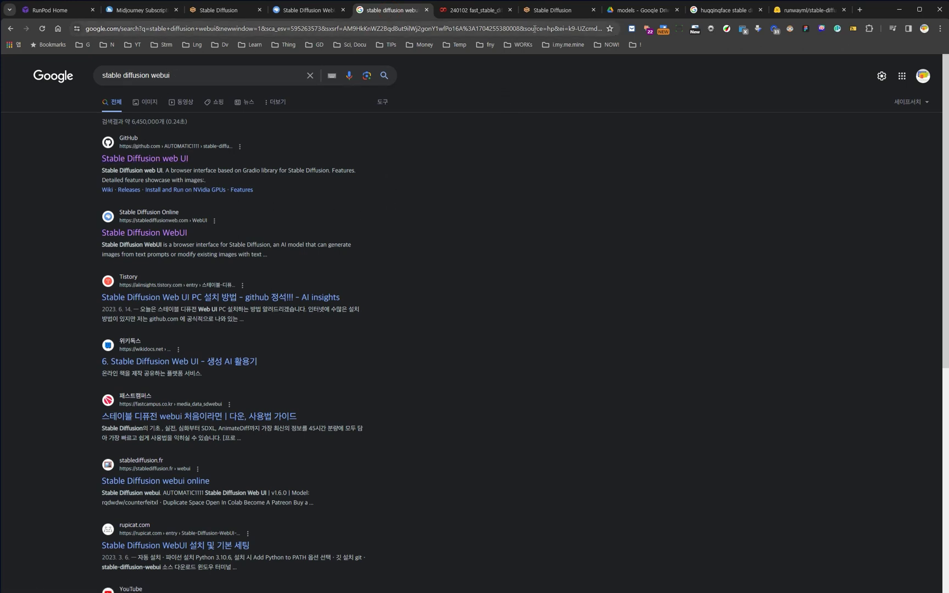
left_click(138, 159)
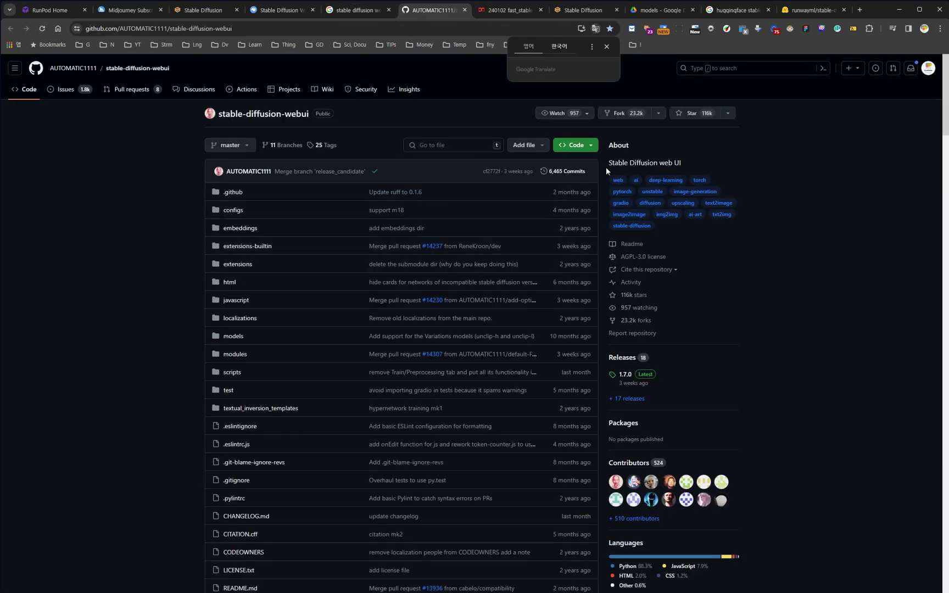
left_click(576, 145)
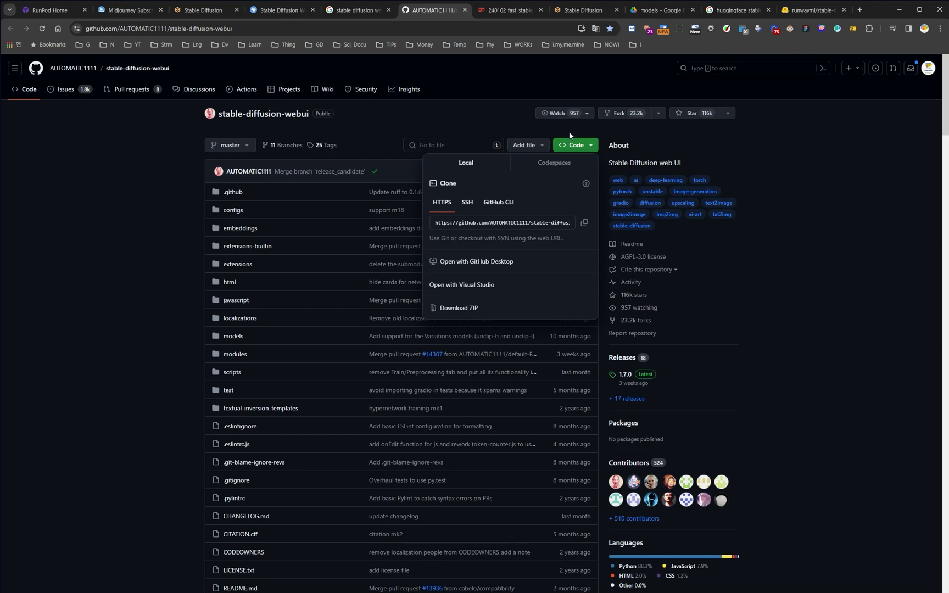
left_click(474, 309)
- Review the repository's file list and README down to the Installation and Running section
scroll(143, 365, "down", 5)
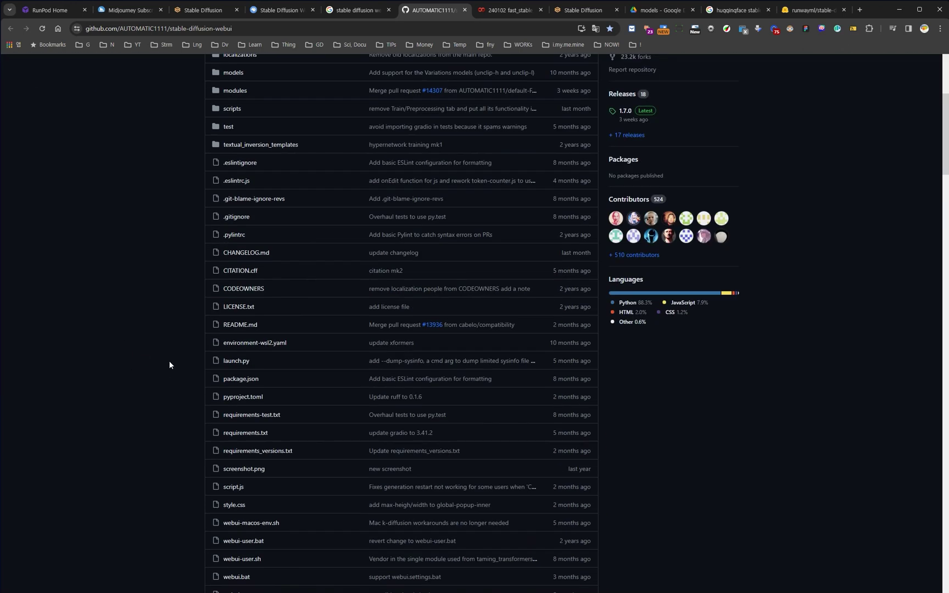
scroll(148, 347, "down", 12)
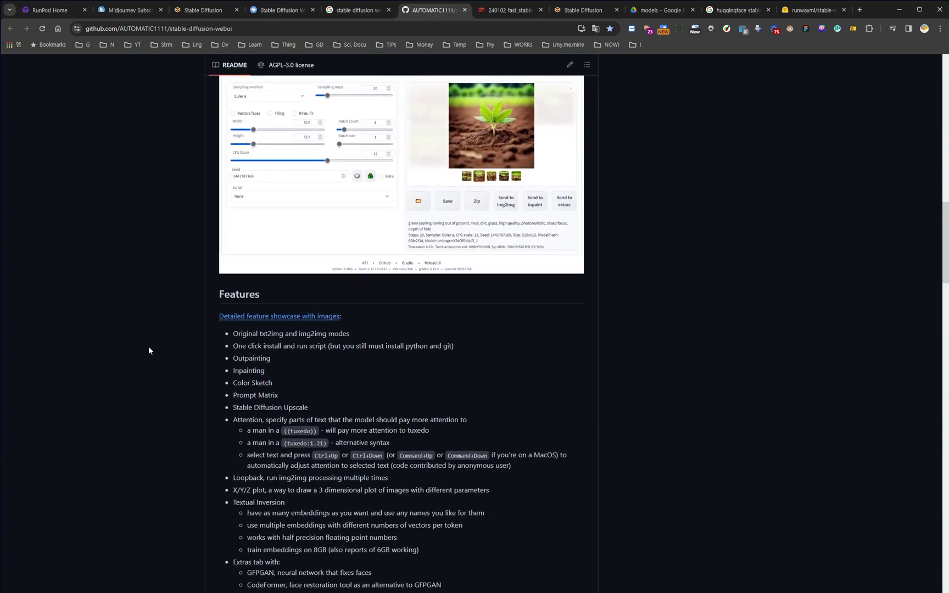
scroll(148, 346, "down", 7)
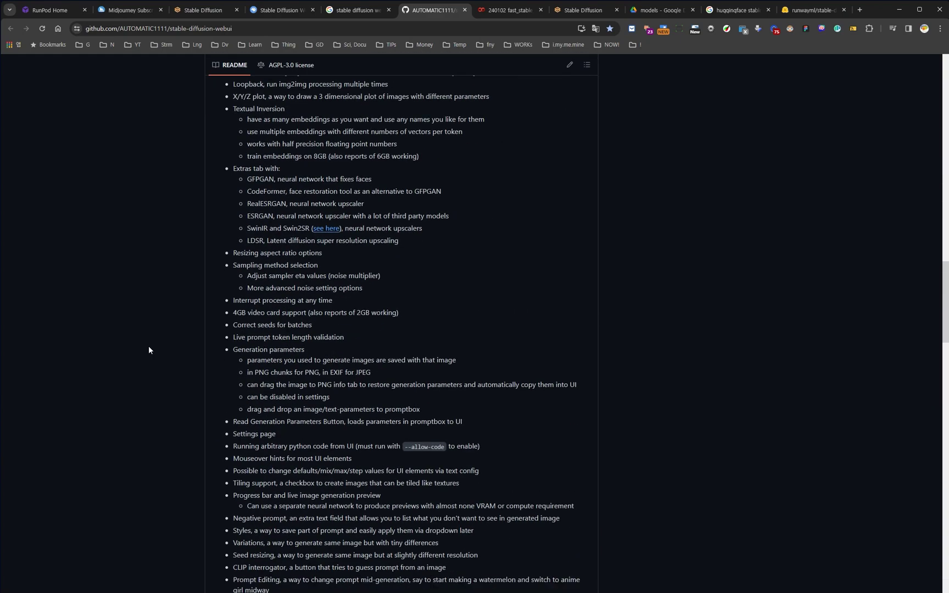
scroll(148, 350, "down", 13)
scroll(148, 350, "down", 5)
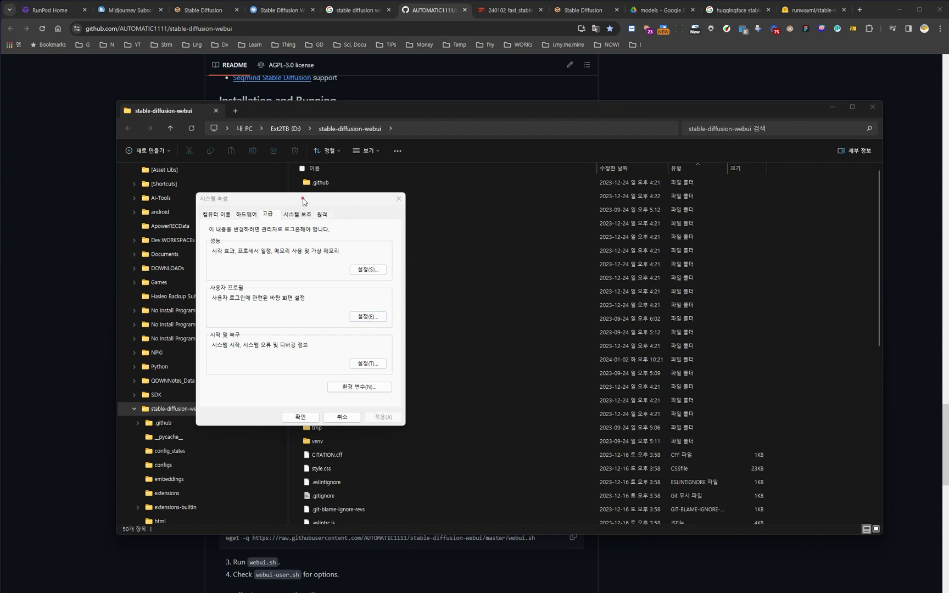
- Open the environment variables from the Windows System Properties and locate Path among the user variables
left_click_drag(302, 202, 463, 214)
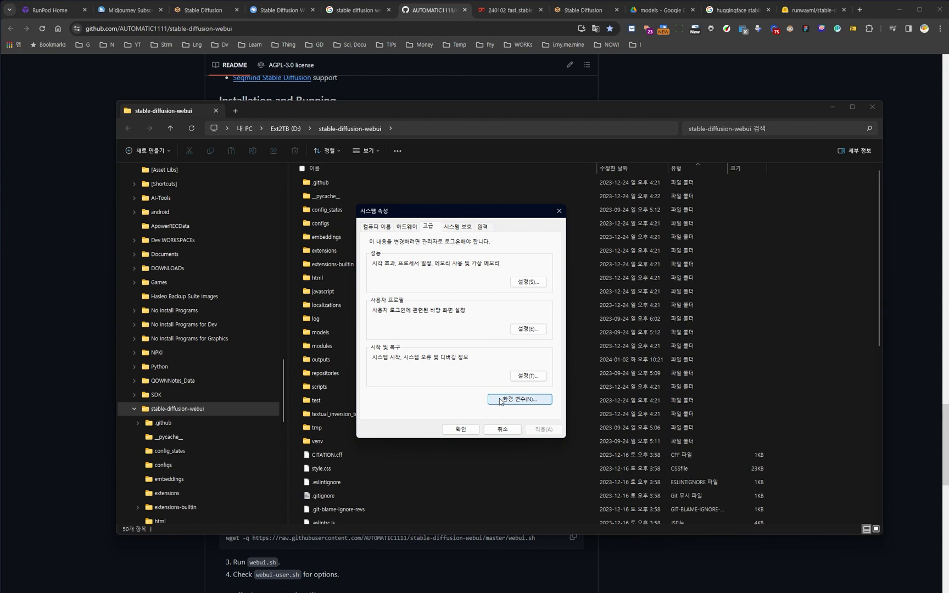
left_click_drag(439, 214, 410, 198)
left_click(468, 379)
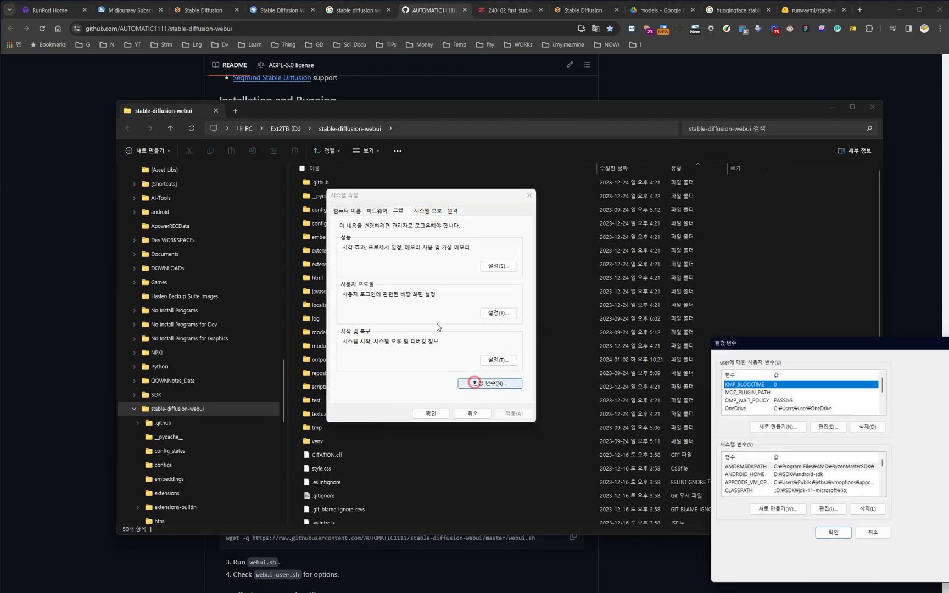
left_click_drag(789, 337, 552, 214)
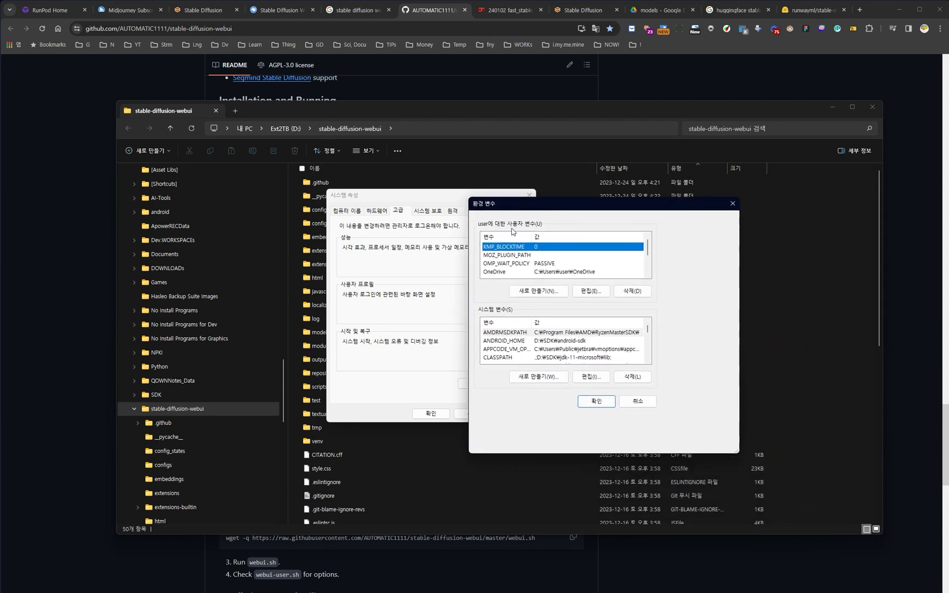
scroll(526, 260, "down", 2)
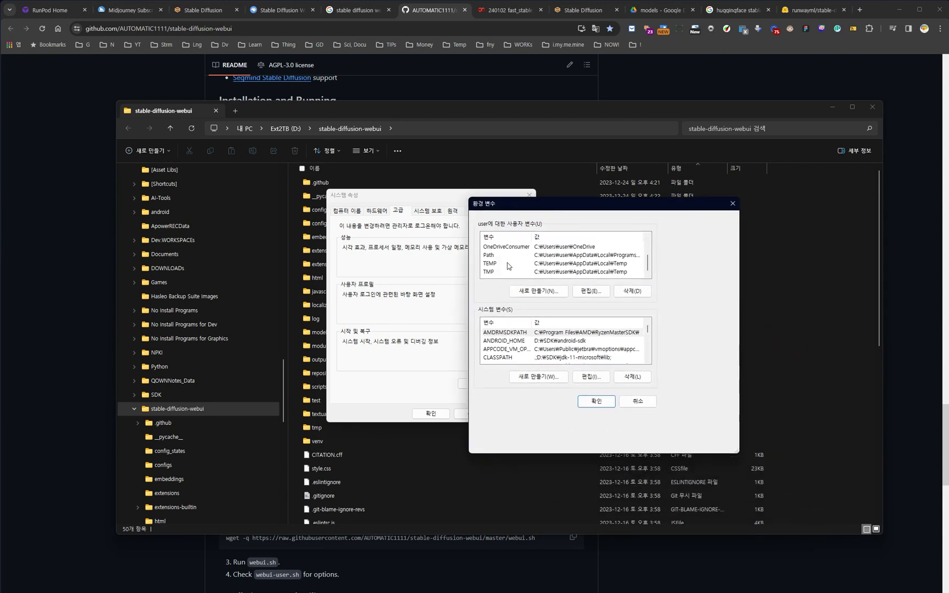
- Inspect the entries of the user Path variable, including the Python310 paths, and close the system dialogs without changes
left_click(557, 256)
double_click(573, 258)
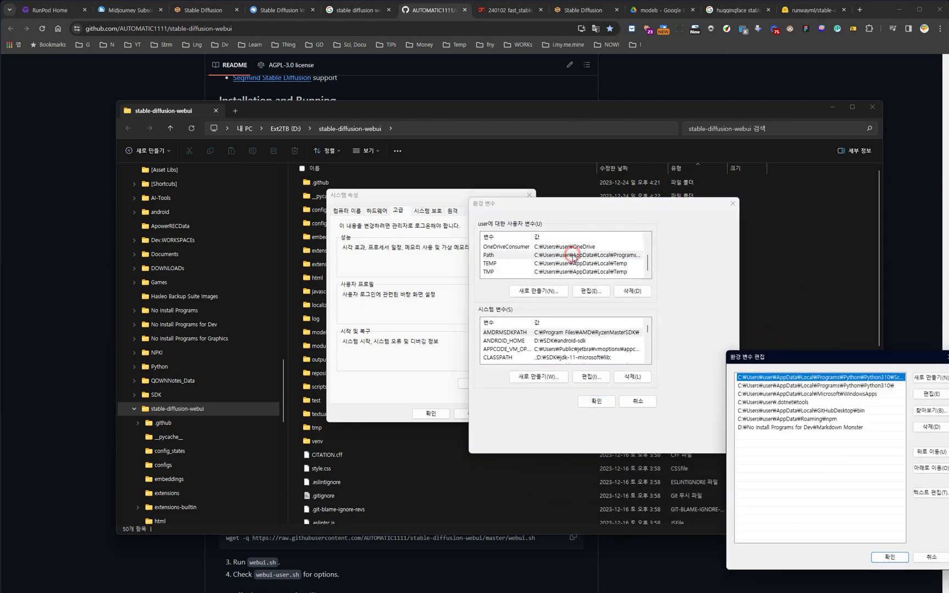
left_click_drag(835, 361, 658, 216)
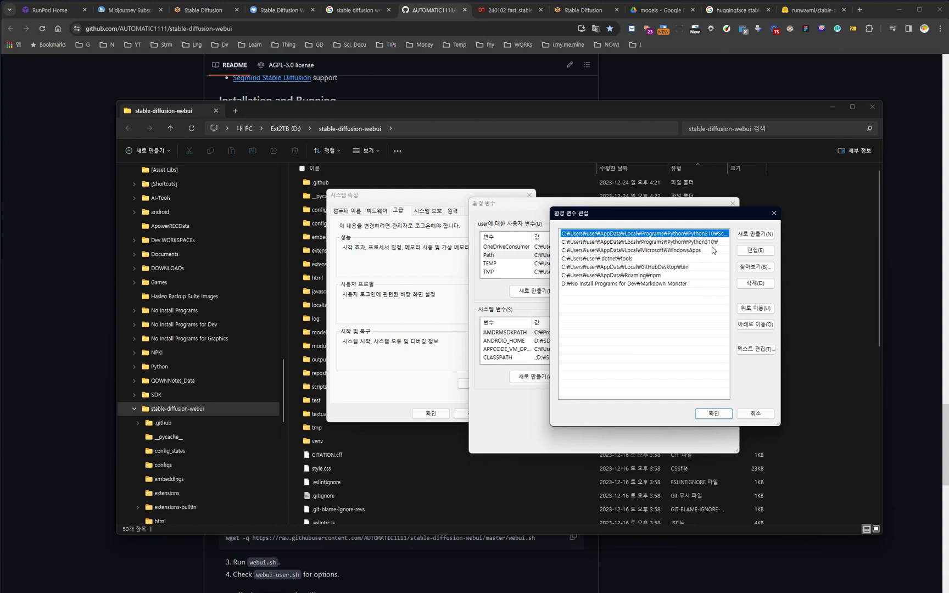
left_click(753, 415)
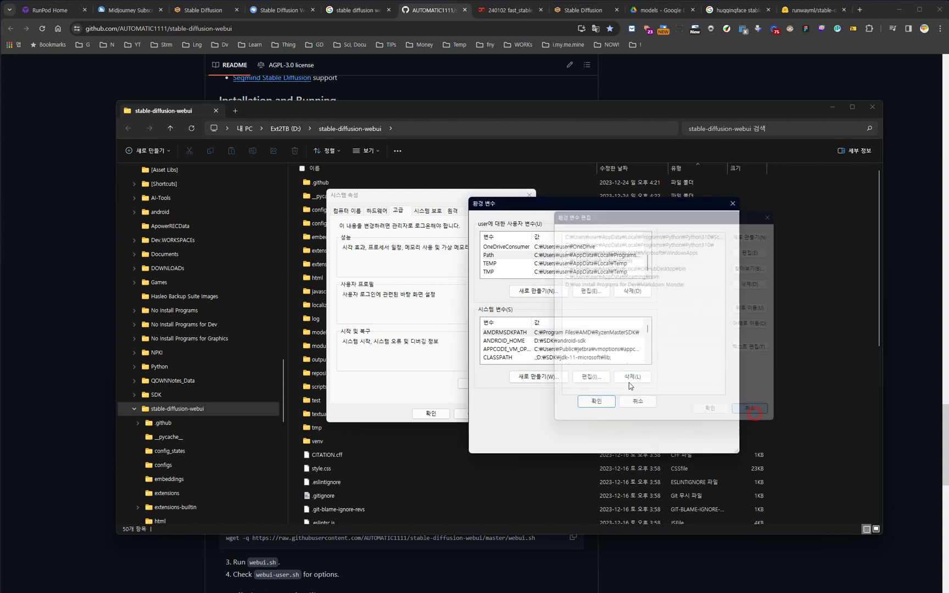
left_click(638, 402)
left_click(472, 413)
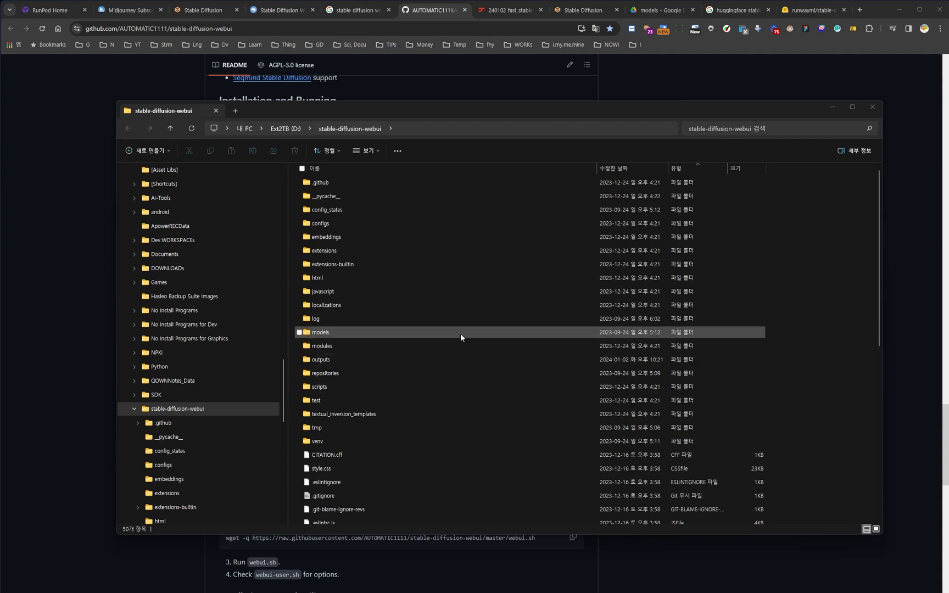
- Show the command prompt running webui-user.bat, and then the local Stable Diffusion WebUI at 127.0.0.1:7860 in Chrome
key("alt+Tab")
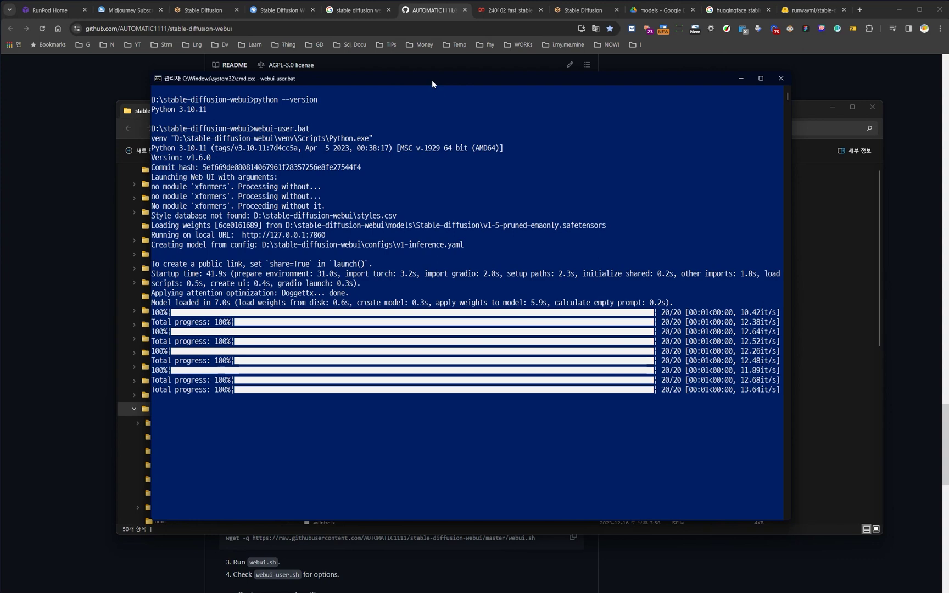
left_click_drag(432, 82, 456, 106)
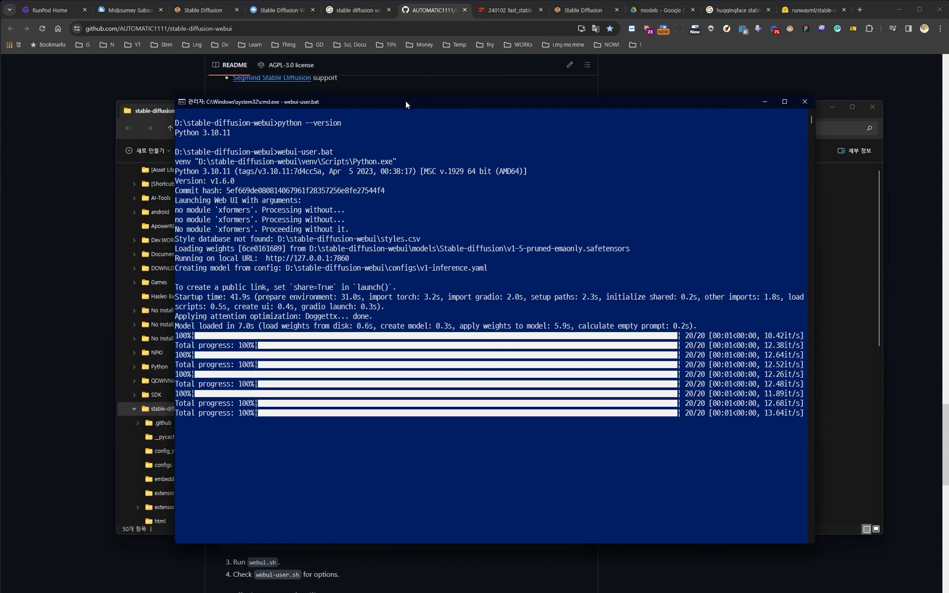
left_click_drag(406, 104, 427, 110)
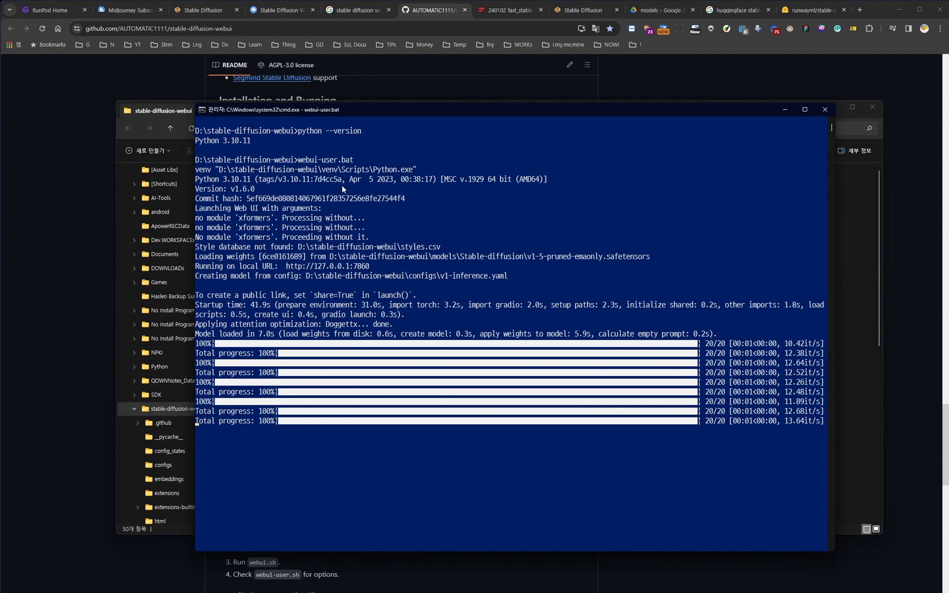
left_click(240, 19)
left_click(196, 11)
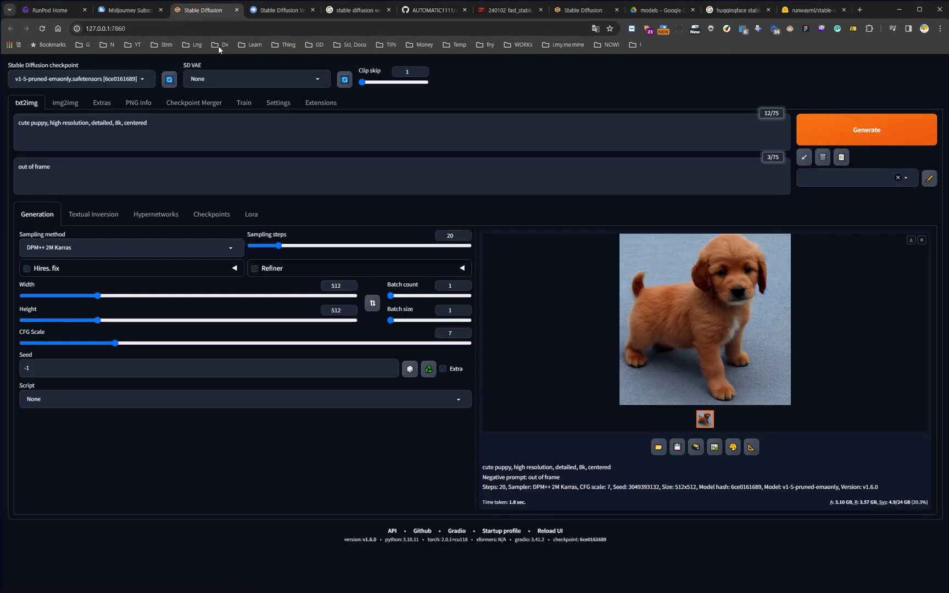
left_click(128, 28)
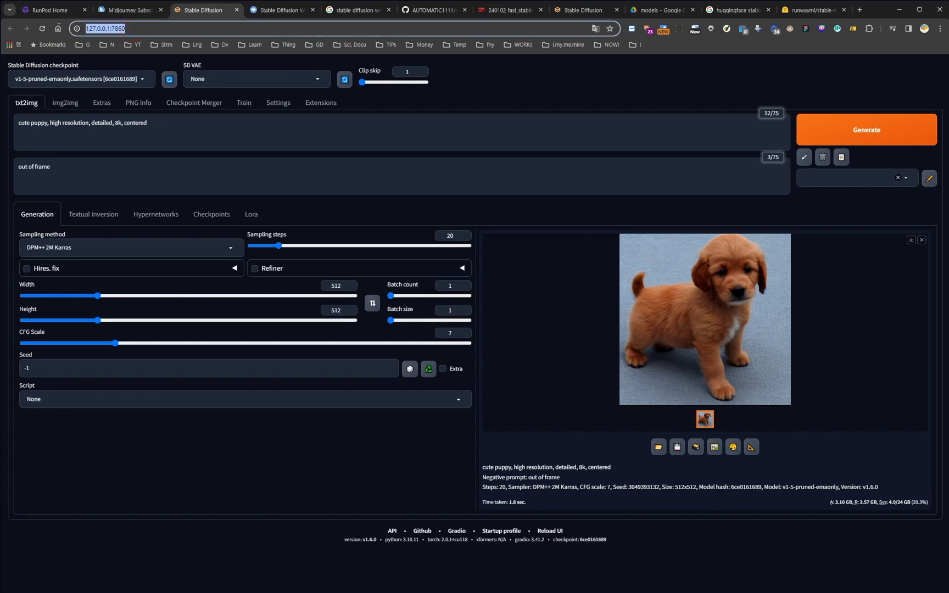
left_click(149, 28)
- Review the Hugging Face stable-diffusion-v1-5 page and the models folder inside stable-diffusion-webui, and return to the local WebUI page
left_click(802, 11)
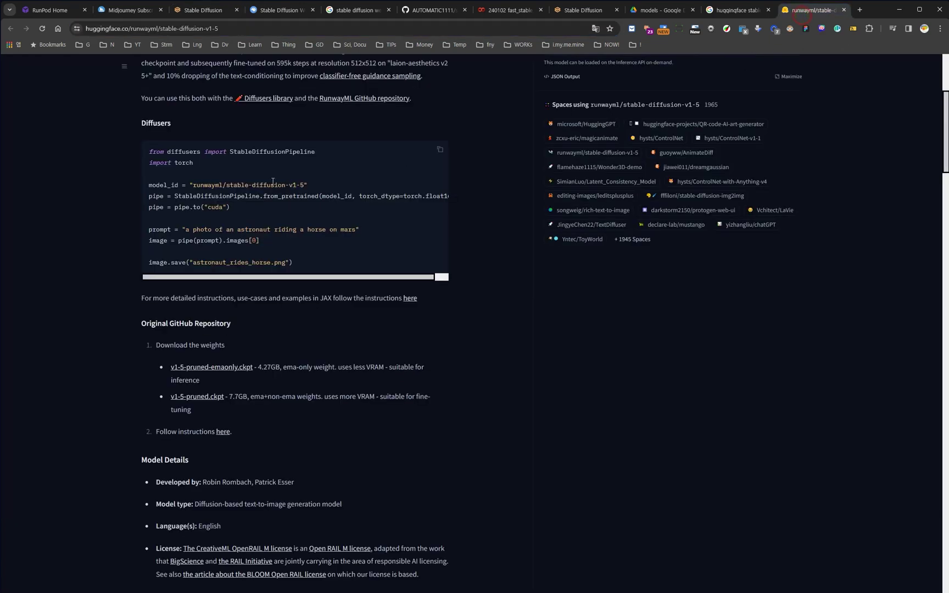
scroll(453, 84, "up", 5)
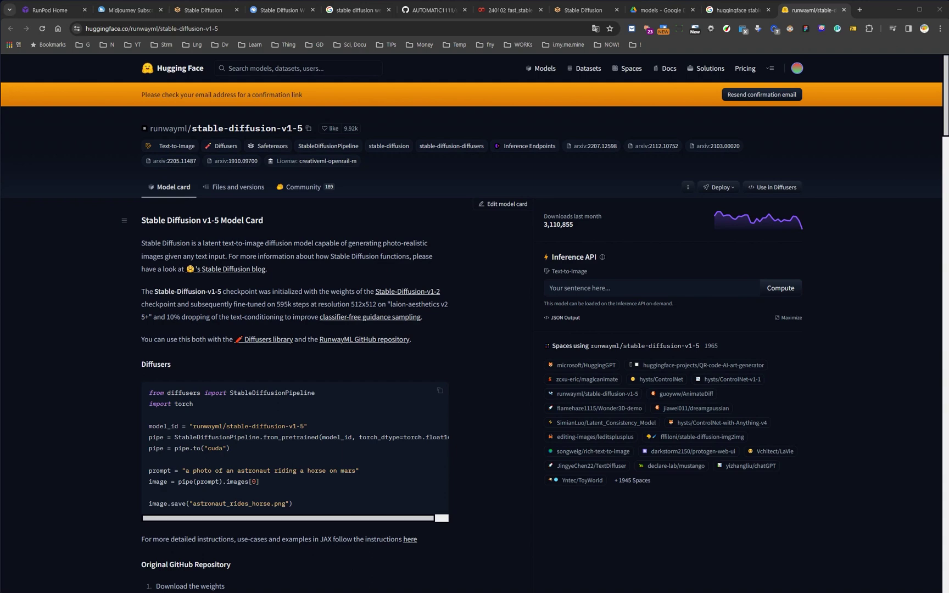
key("alt+Tab")
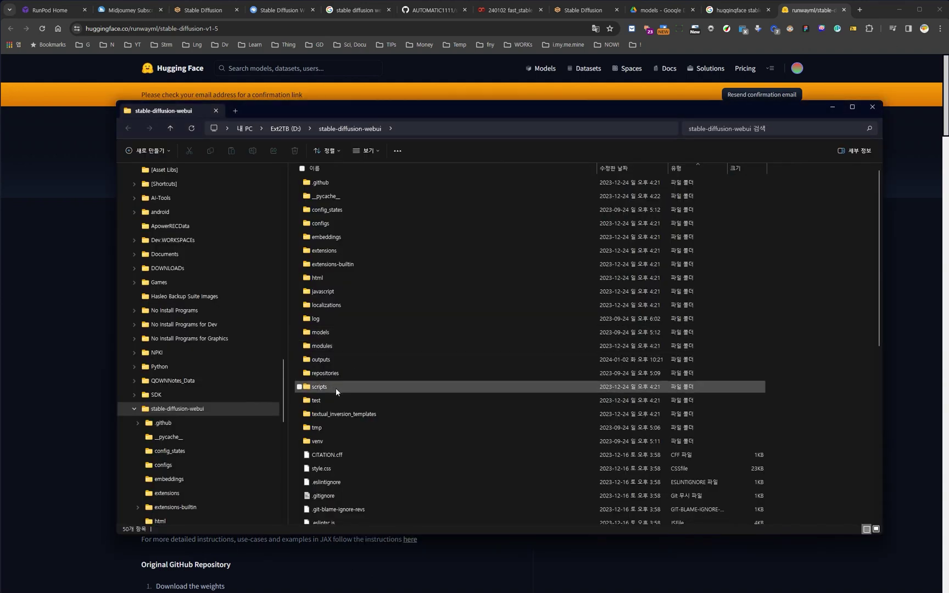
double_click(324, 333)
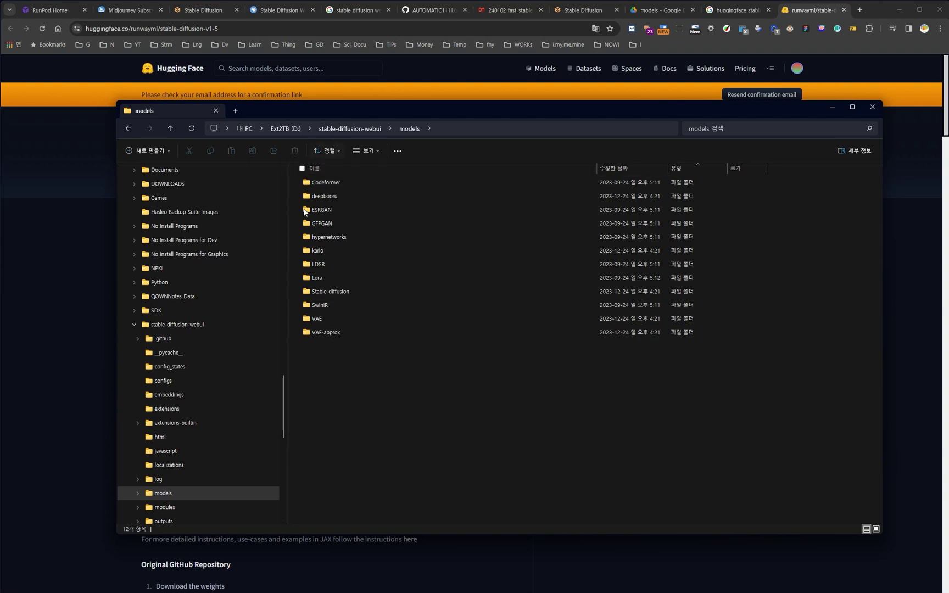
left_click(94, 232)
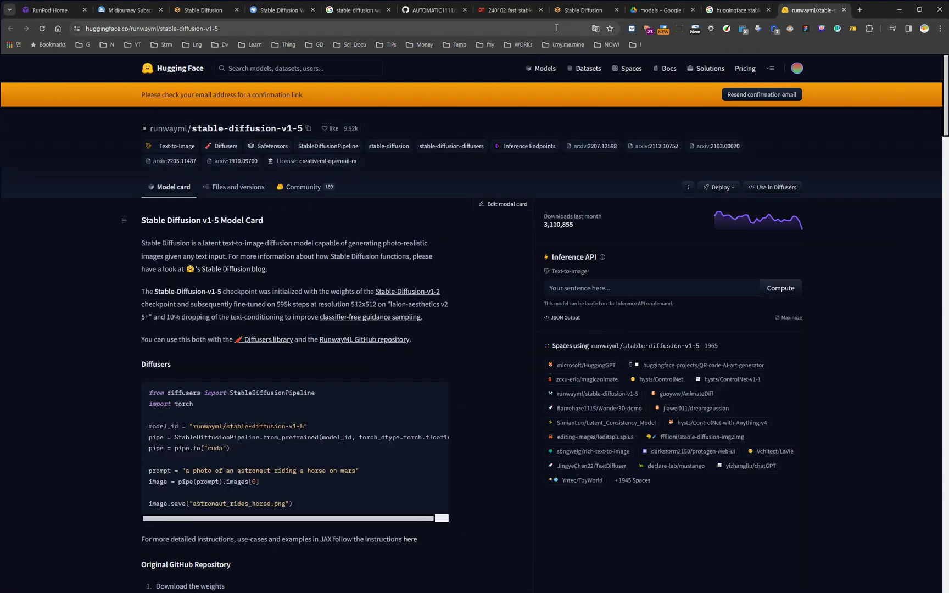
left_click(216, 10)
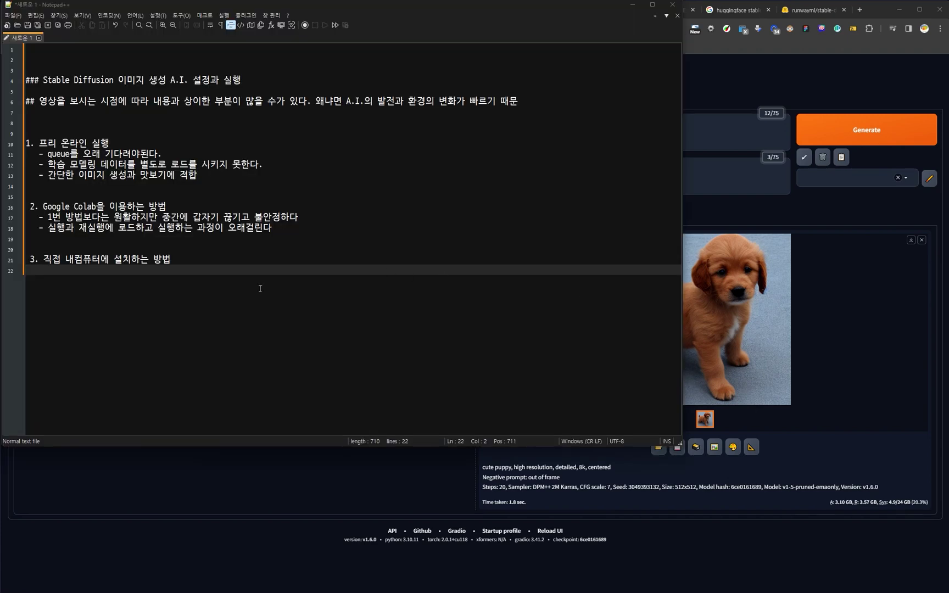
- Switch to Notepad++ and add the bullet "- 현재는 CUDA NVIDIA" under the third heading on local installation
left_click(154, 299)
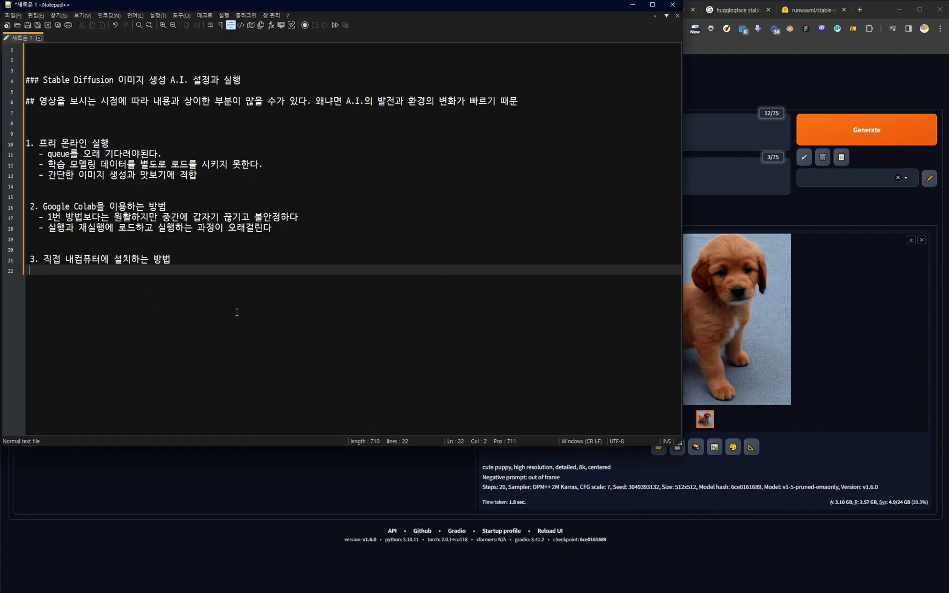
type("-")
left_click_drag(51, 103, 515, 103)
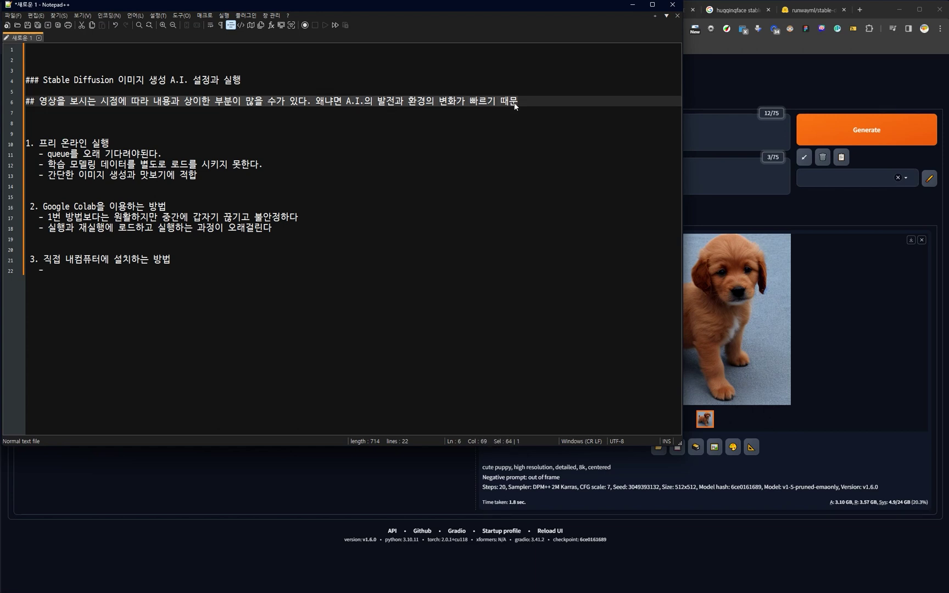
left_click(269, 136)
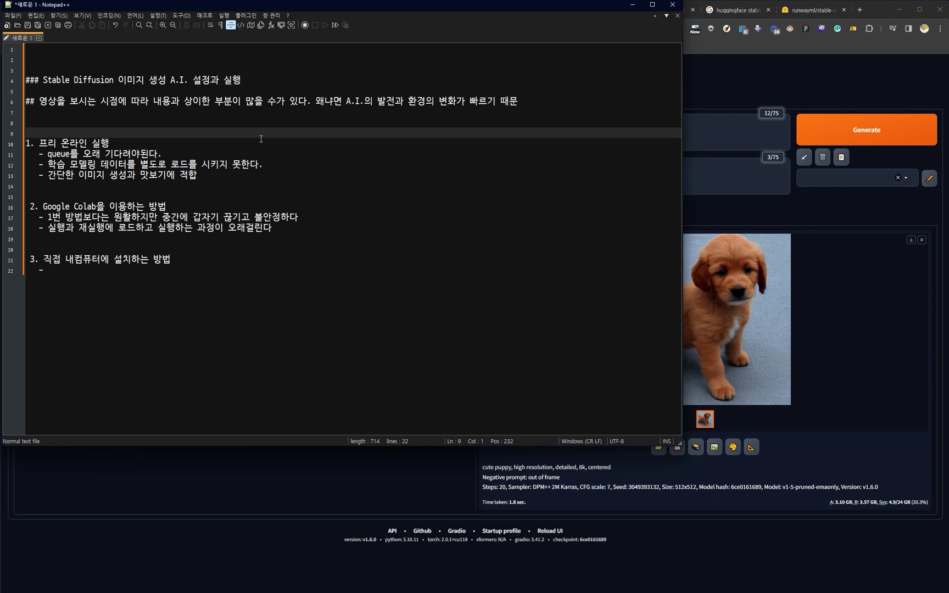
left_click(92, 278)
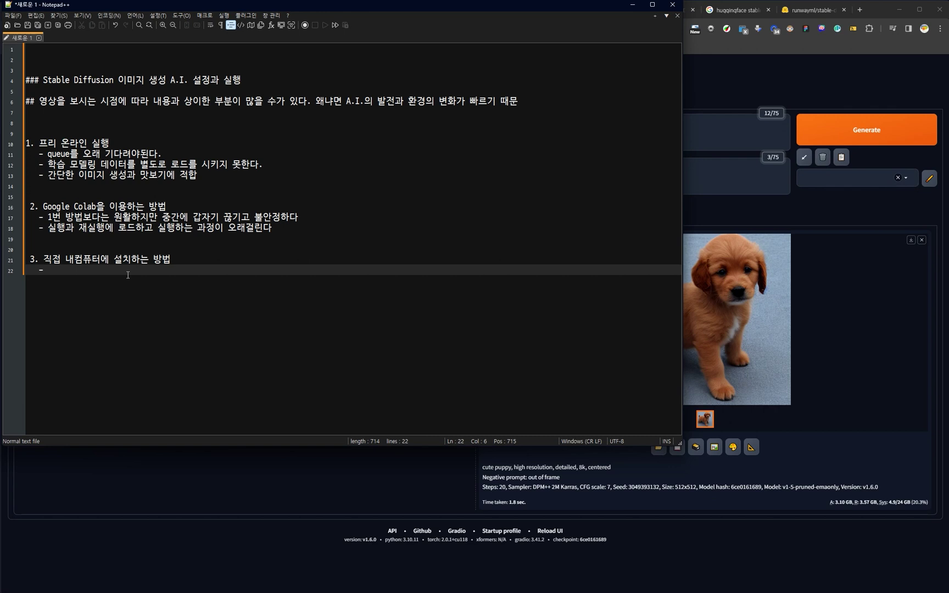
type("현재는 CUDA")
type("NVIDIA")
- Search Google in a new Chrome tab for "stable diffusion webui amd vga 설정" and look through the results
left_click(860, 12)
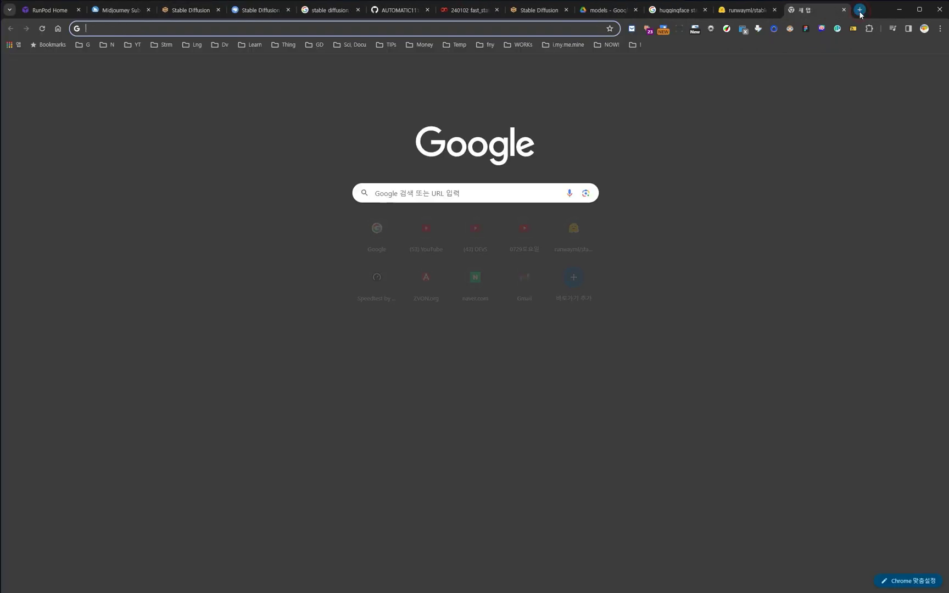
type("google.com")
key("Return")
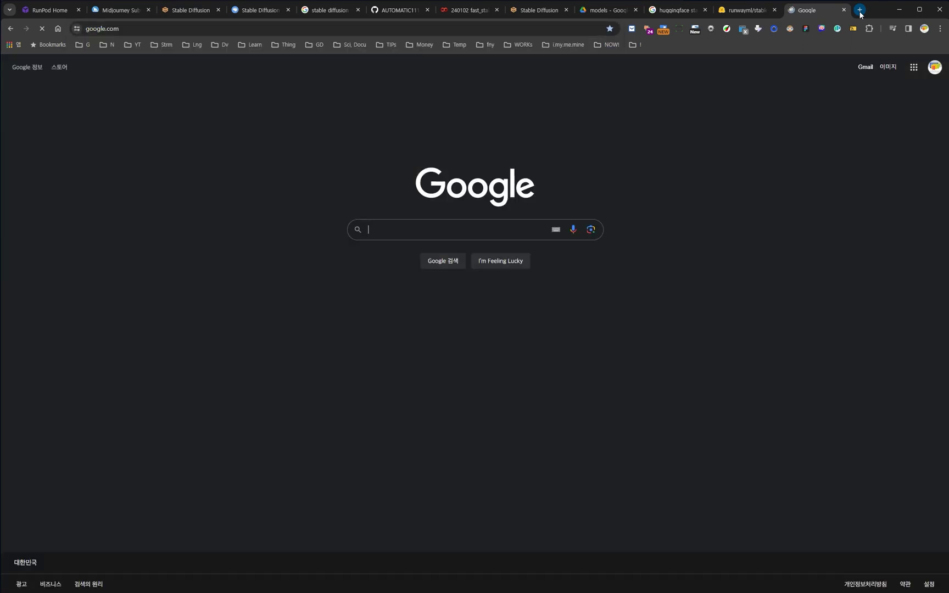
type("sta")
key("Down")
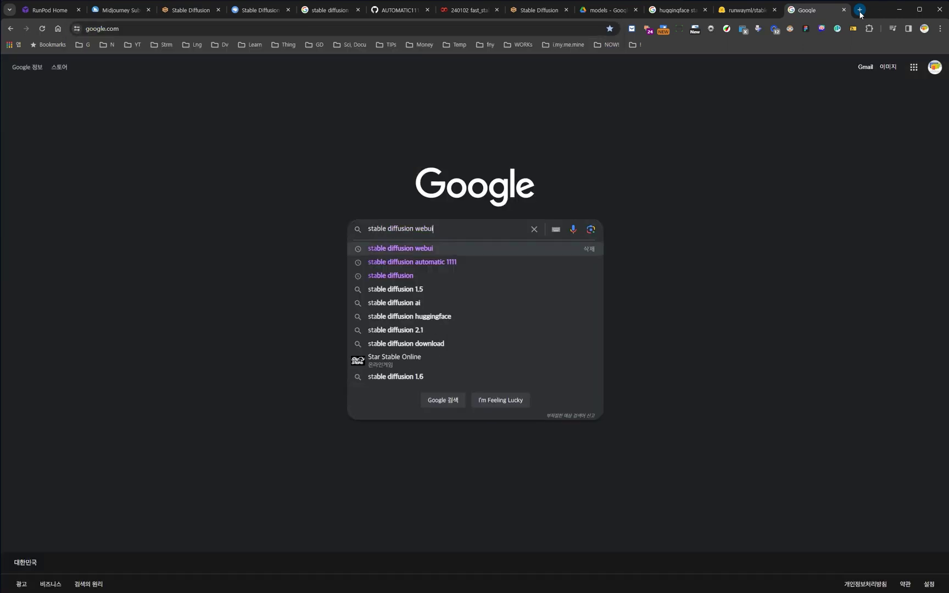
type("amd vga")
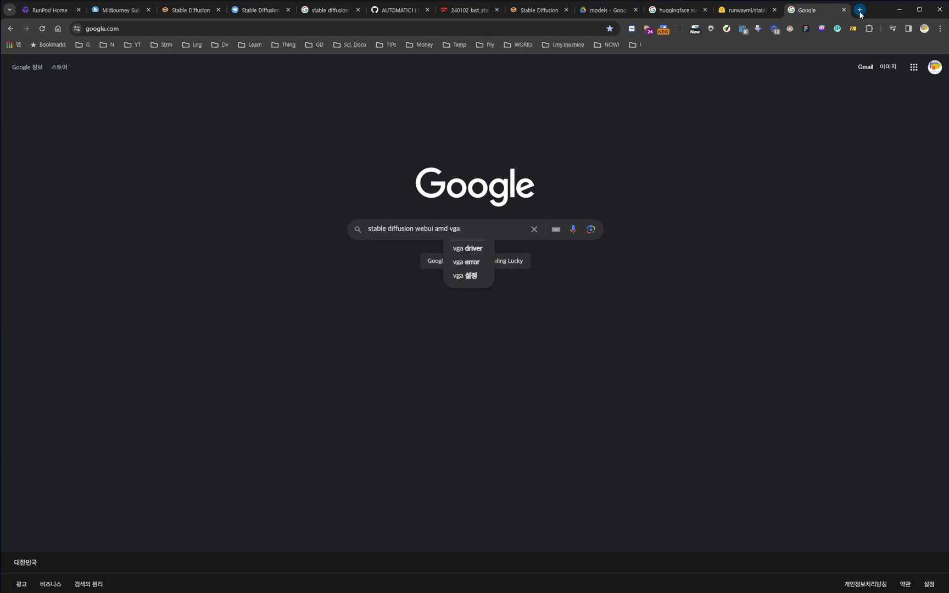
key("Down")
key("Down")
key("Down")
key("Return")
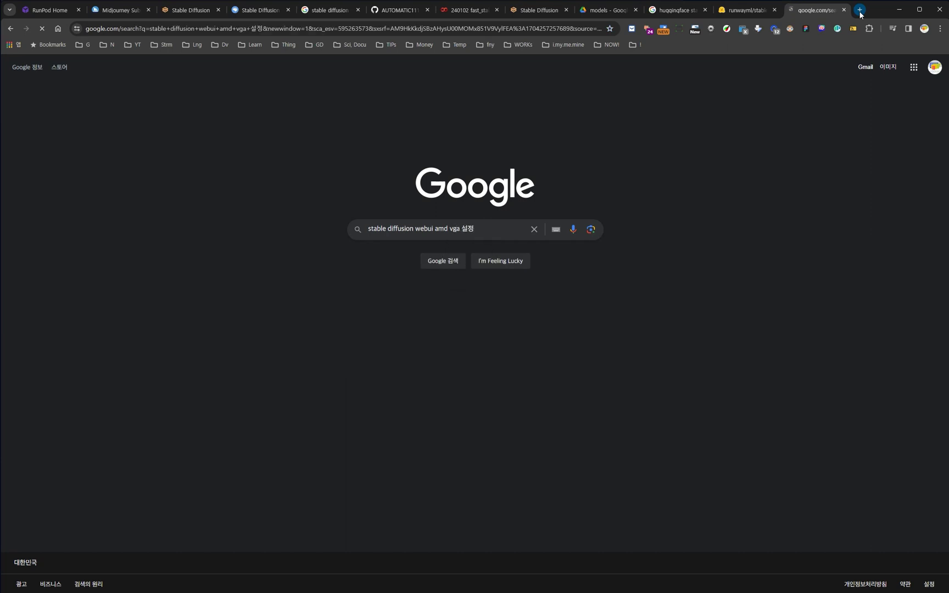
scroll(684, 226, "down", 3)
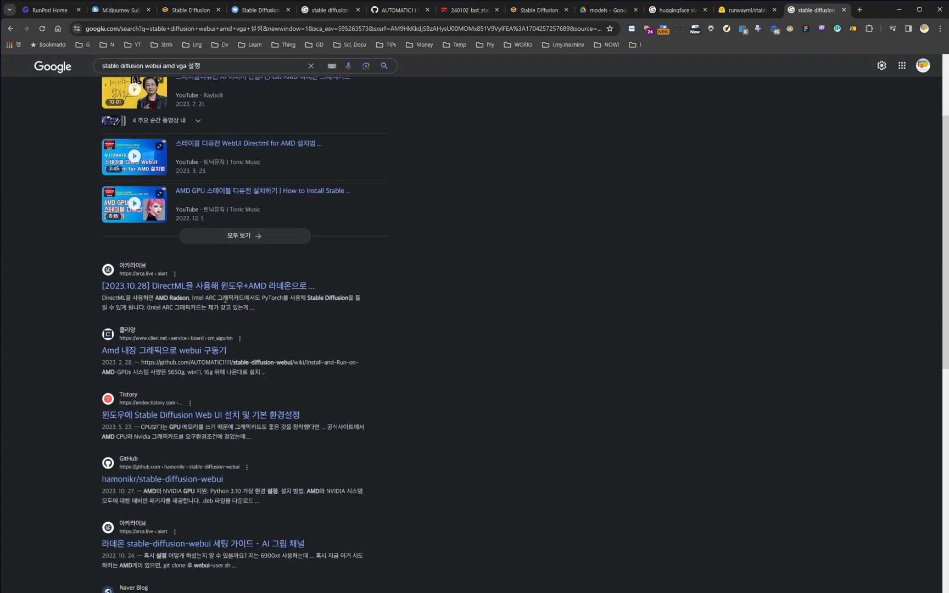
scroll(224, 424, "down", 2)
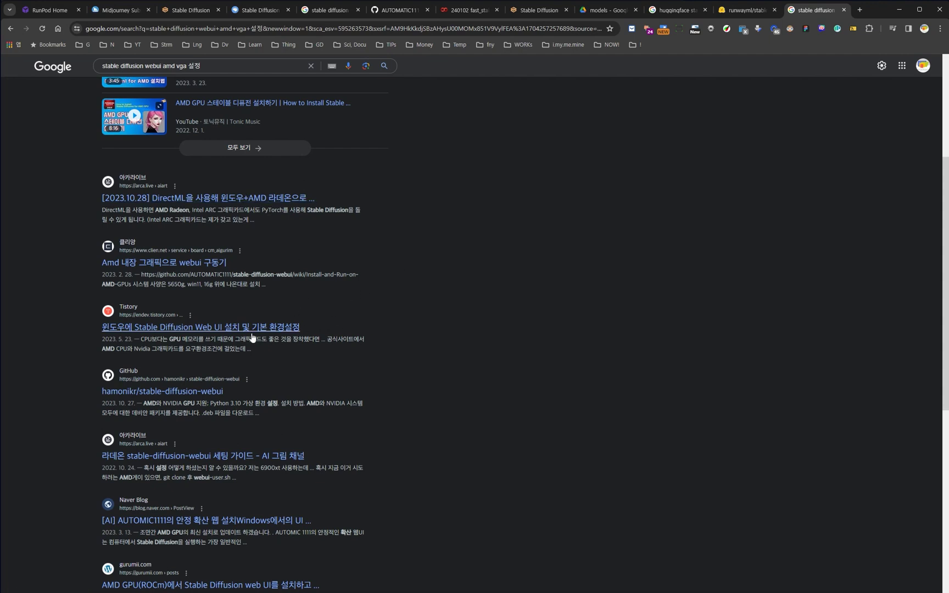
scroll(429, 319, "up", 3)
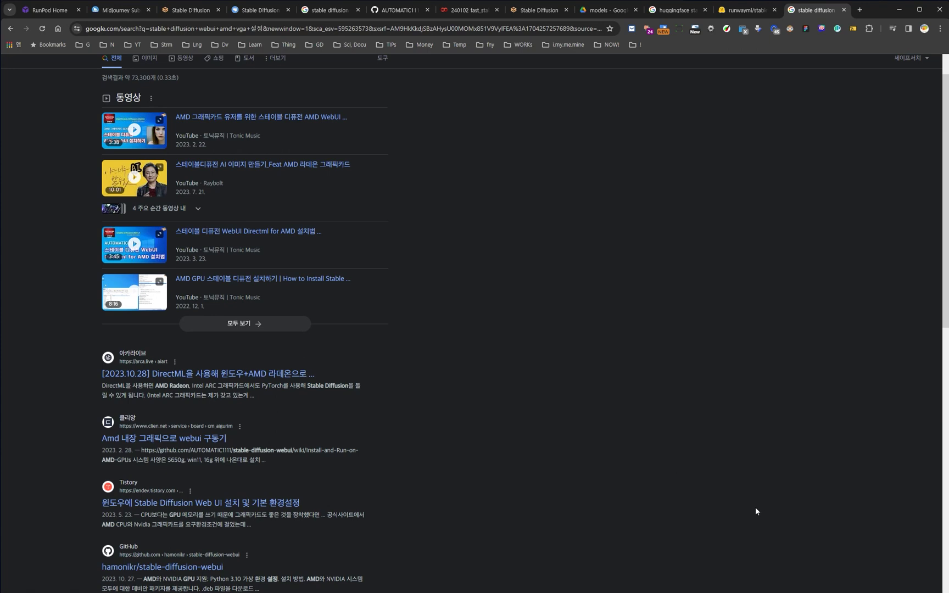
scroll(560, 448, "up", 1)
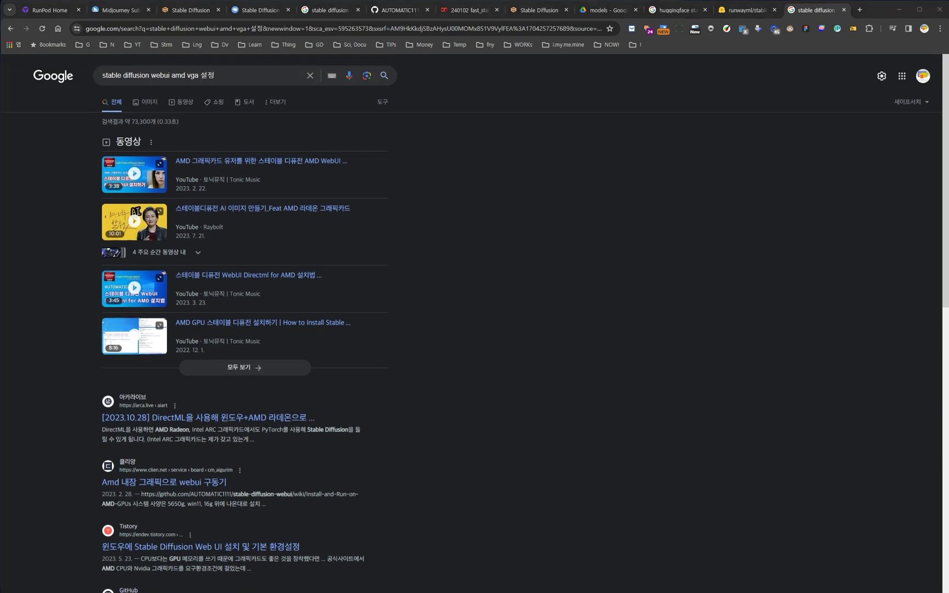
- Switch to Notepad++ and review the local installation heading and its CUDA NVIDIA note
key("alt+Tab")
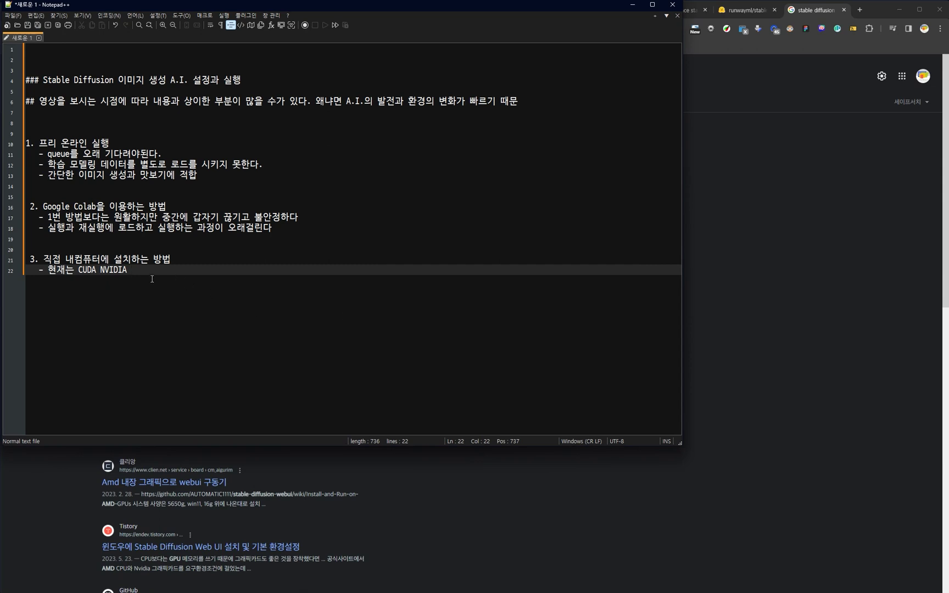
double_click(116, 270)
left_click(165, 273)
double_click(87, 270)
left_click(144, 273)
left_click_drag(44, 259, 171, 259)
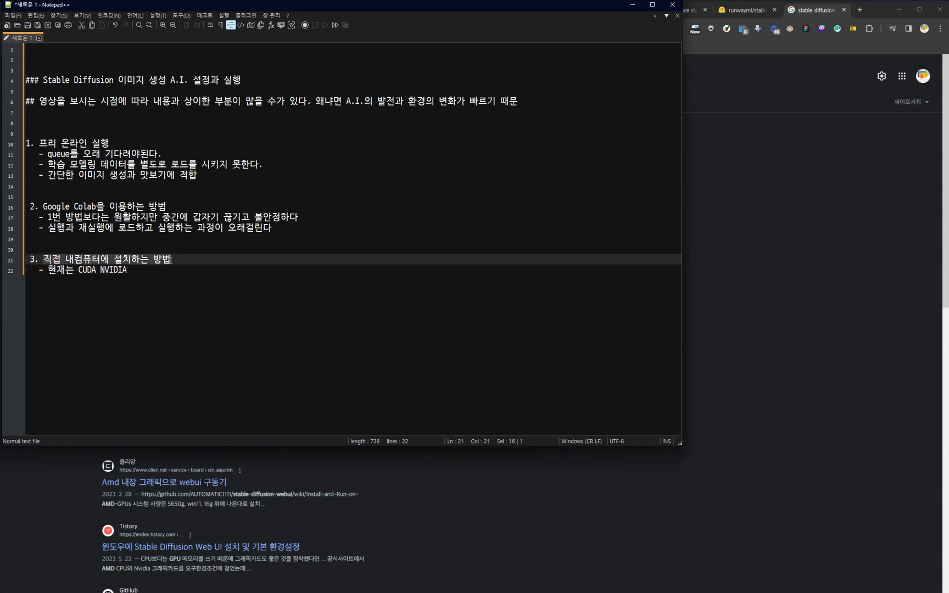
left_click(191, 286)
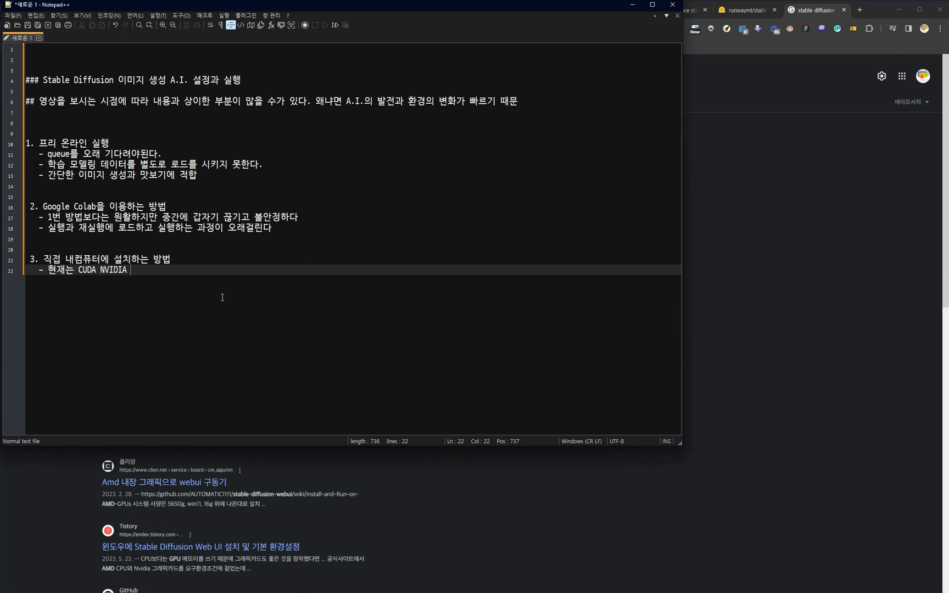
- Add the fourth heading "4. 유료 runpod.io" below the local installation section, leaving two blank lines between them
key("Return")
key("Return")
key("Return")
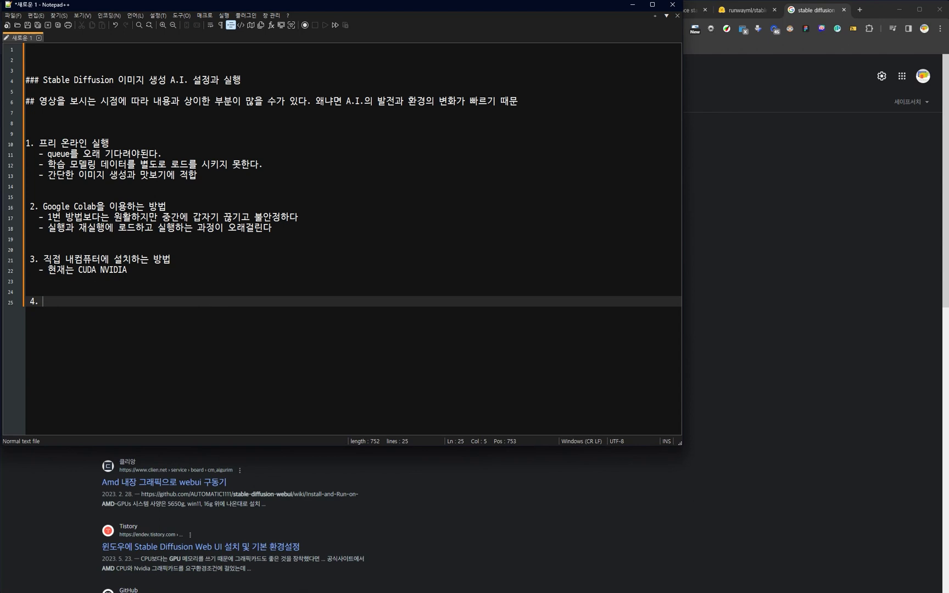
left_click(93, 306)
left_click_drag(27, 143, 147, 268)
left_click(82, 303)
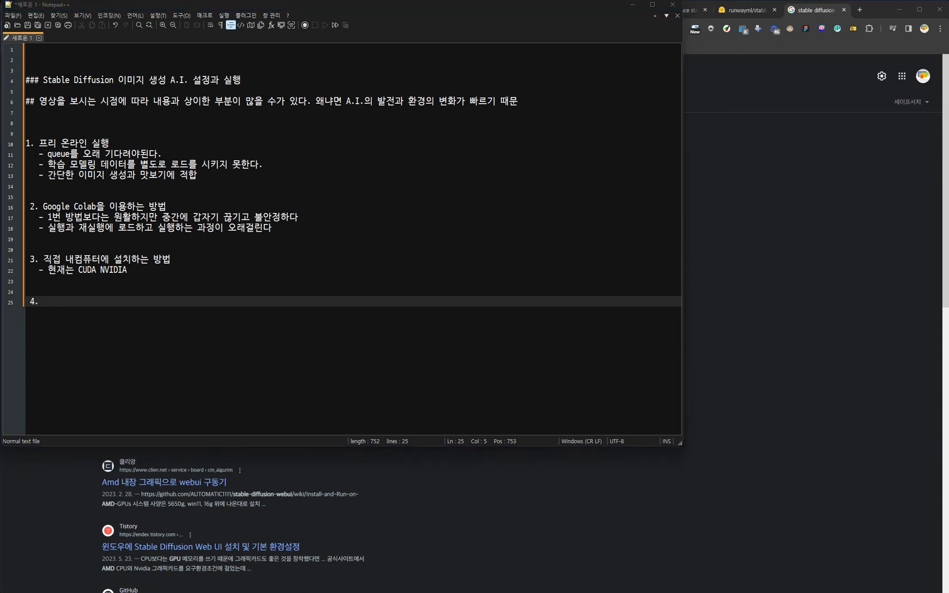
left_click(86, 300)
type("유료 runpod.io")
key("Left")
key("Left")
key("Left")
key("Left")
key("Left")
key("Left")
key("Left")
key("Left")
key("Left")
key("Left")
key("Left")
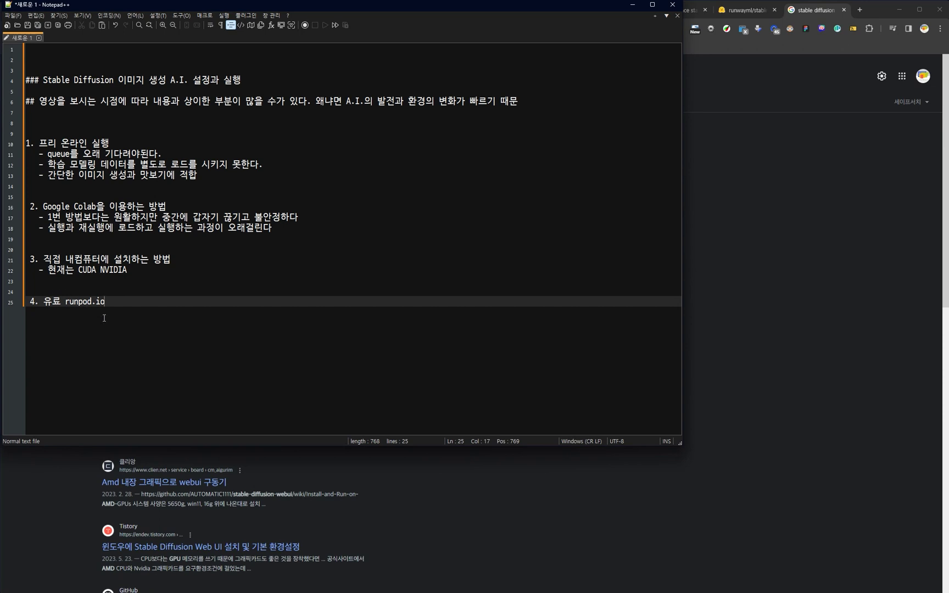
- Switch to Chrome, open runpod.io in a new tab and log in to the RunPod console
left_click(761, 215)
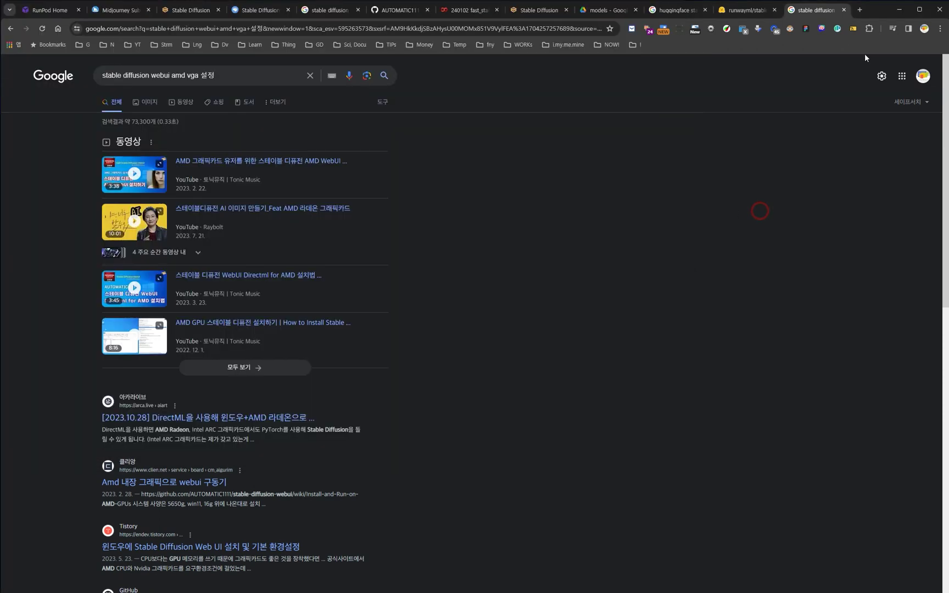
left_click(859, 9)
type("ru")
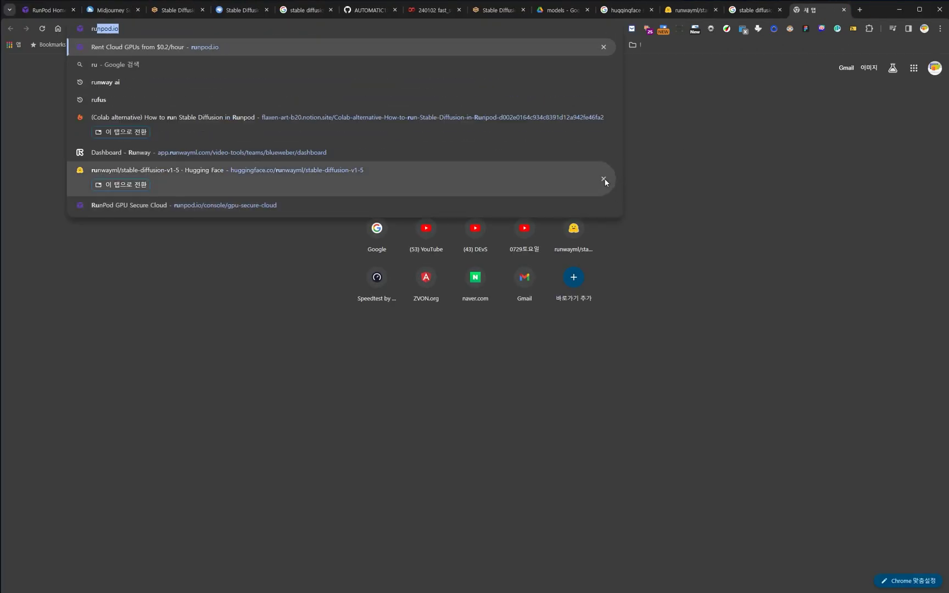
key("Return")
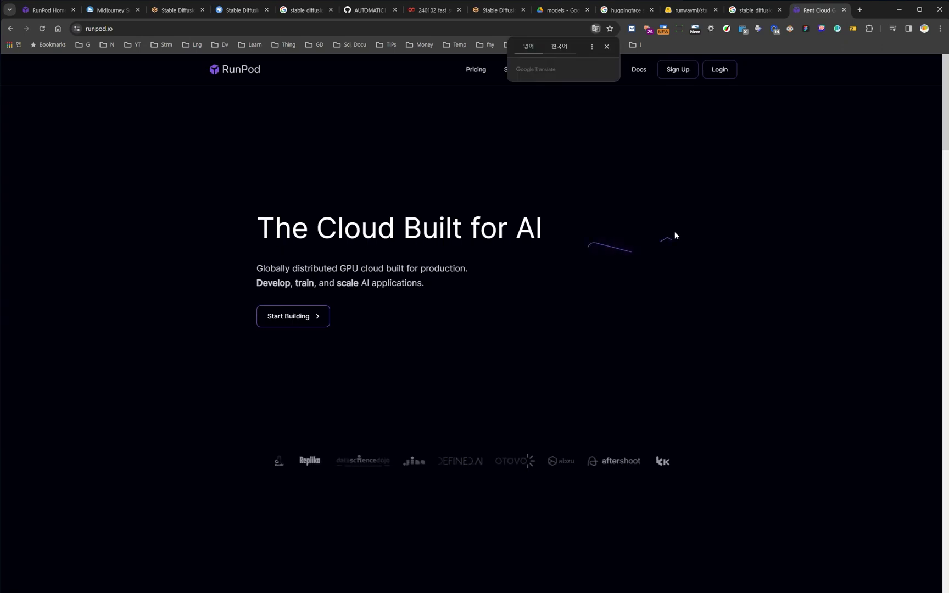
left_click(657, 190)
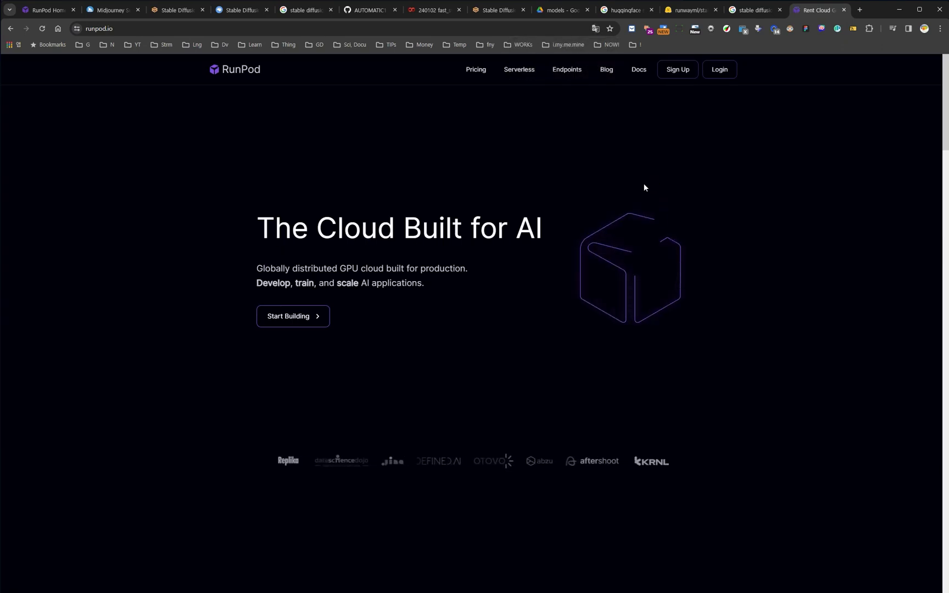
left_click(717, 70)
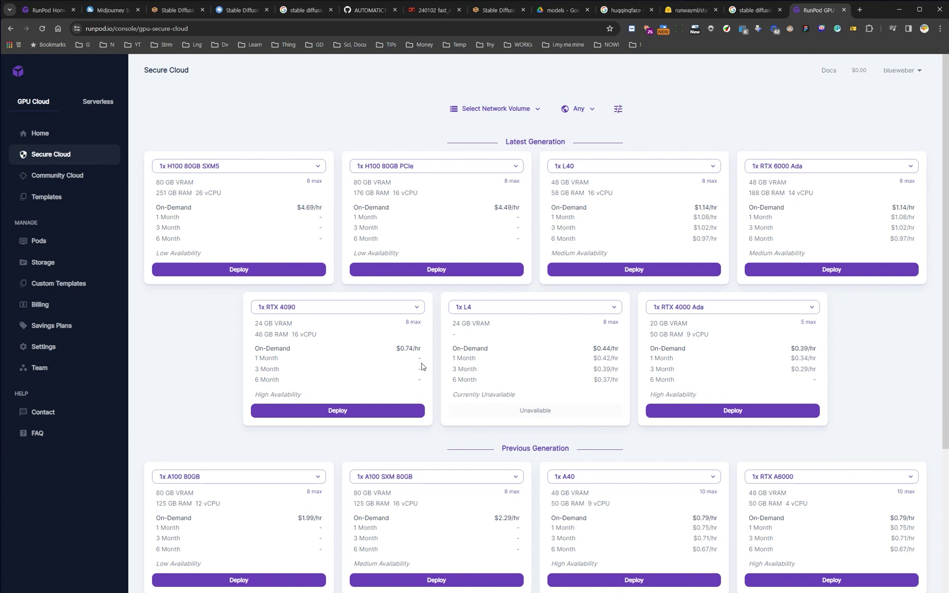
- Examine the specifications and hourly prices of the Secure Cloud GPUs, including the L40 and the RTX A4000
scroll(568, 283, "down", 2)
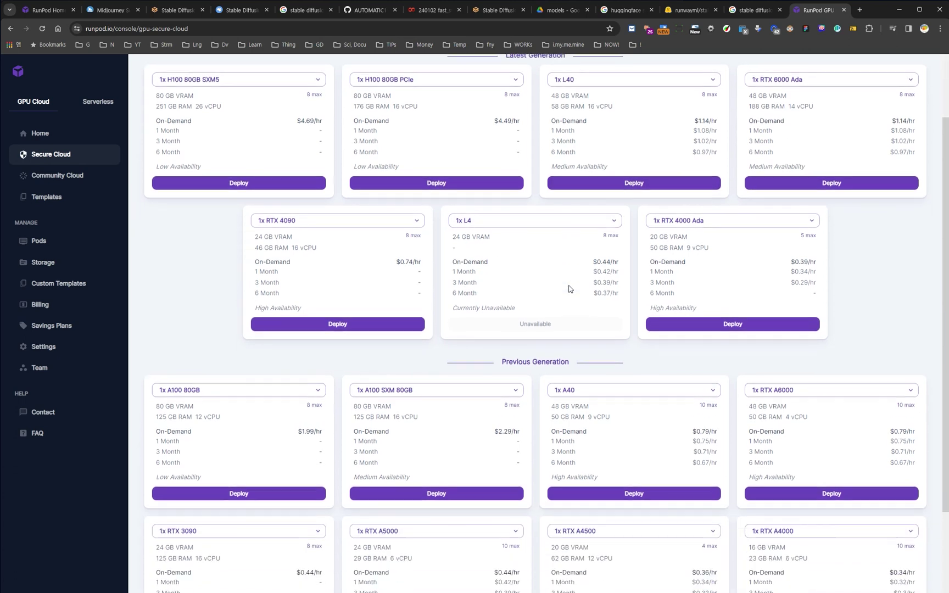
scroll(571, 286, "up", 2)
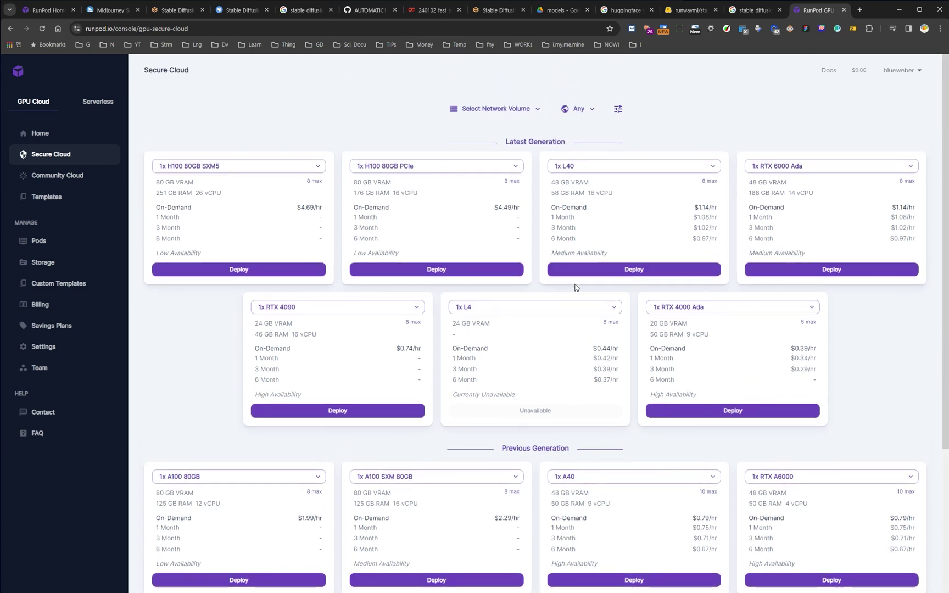
left_click_drag(698, 208, 720, 207)
left_click(725, 219)
left_click(638, 217)
left_click_drag(552, 184, 657, 213)
left_click(657, 213)
scroll(651, 288, "down", 3)
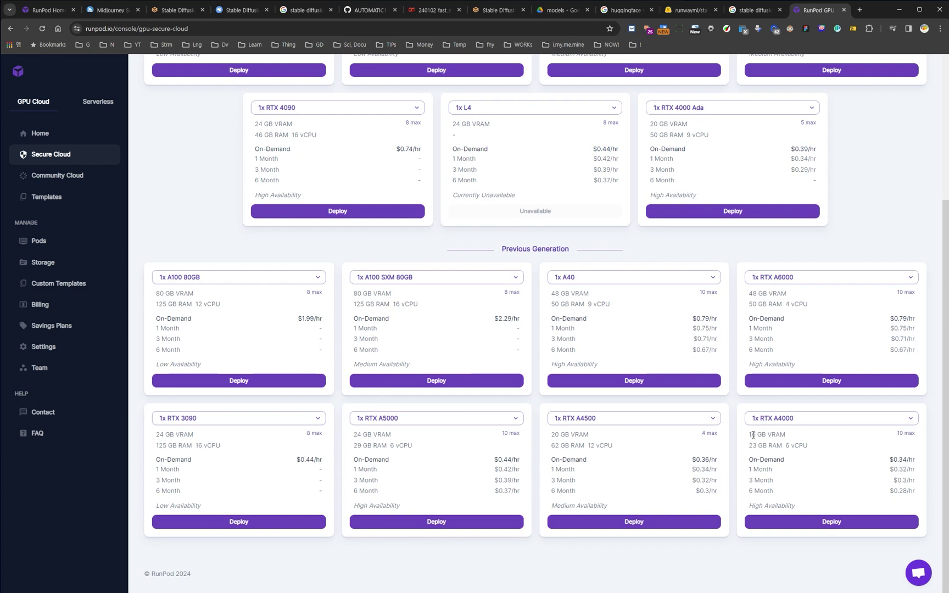
left_click_drag(750, 434, 811, 450)
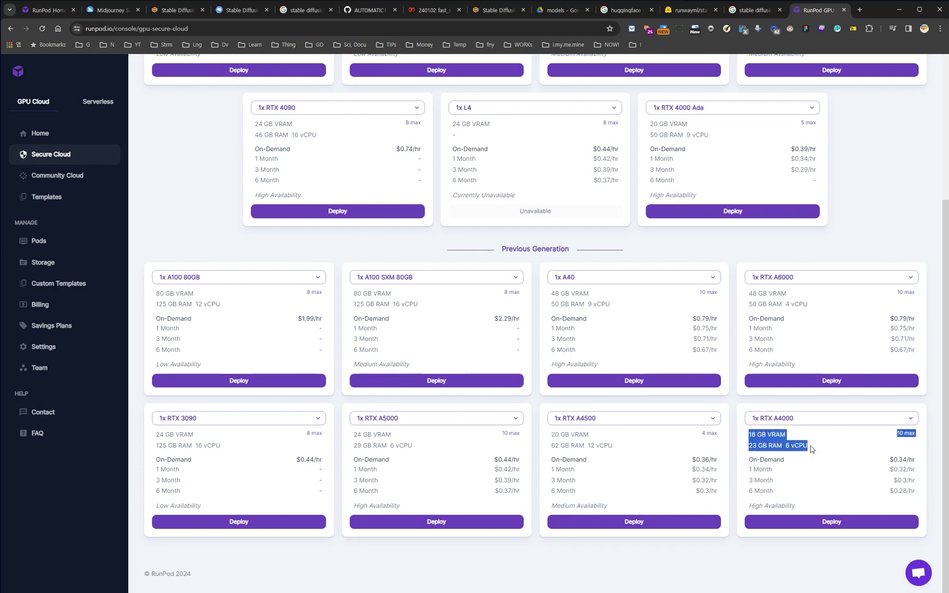
left_click(851, 448)
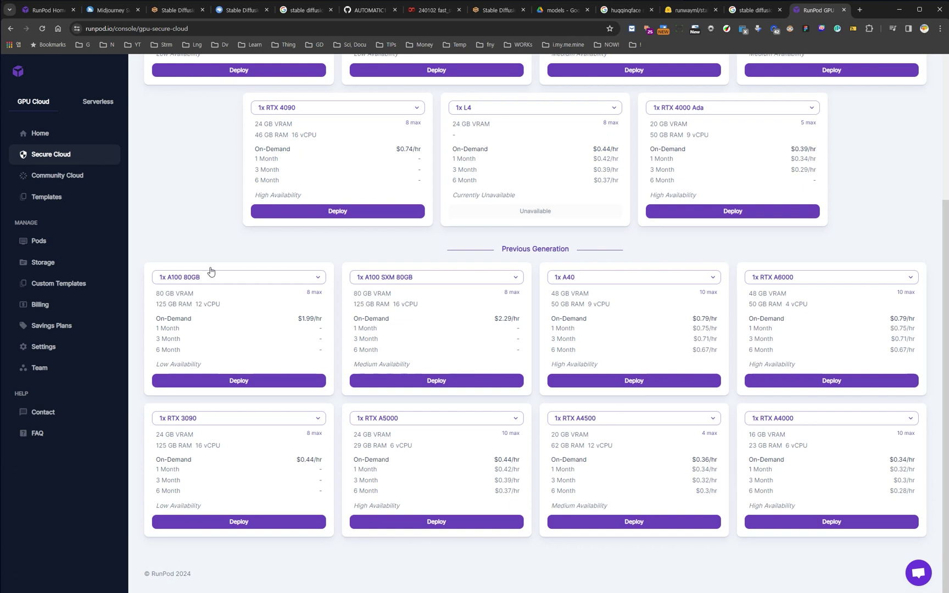
- Open the RunPod billing page and examine the options for adding credit
left_click(45, 308)
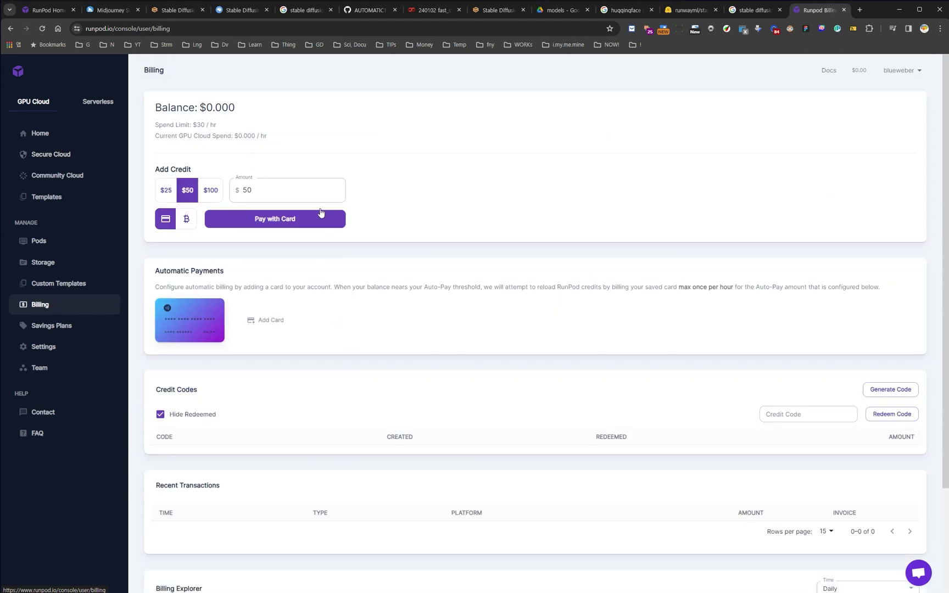
left_click(262, 190)
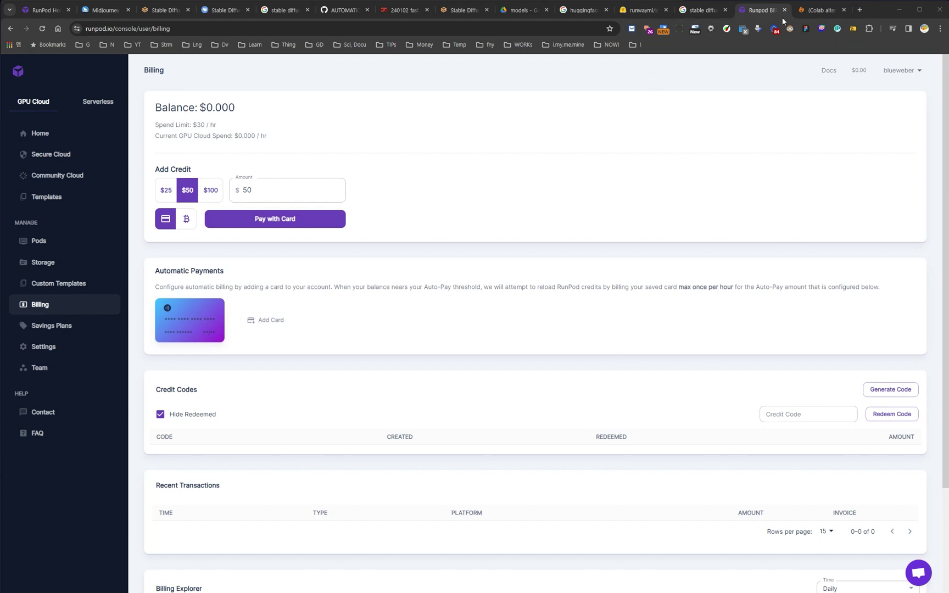
- Switch to the Notion guide on running Stable Diffusion in Runpod and read the RTX A4000 deployment and template selection instructions
left_click(819, 10)
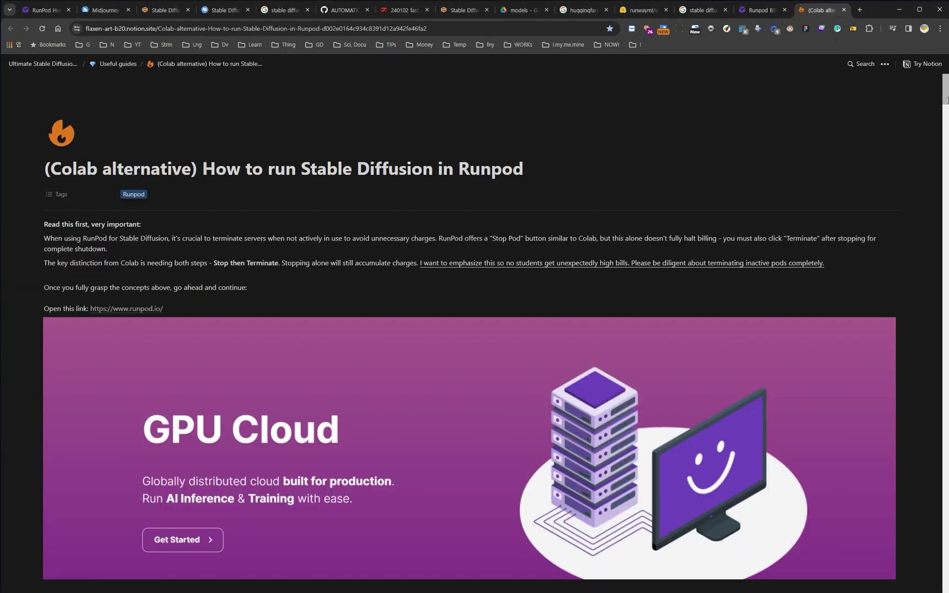
scroll(940, 142, "down", 1)
scroll(470, 333, "down", 12)
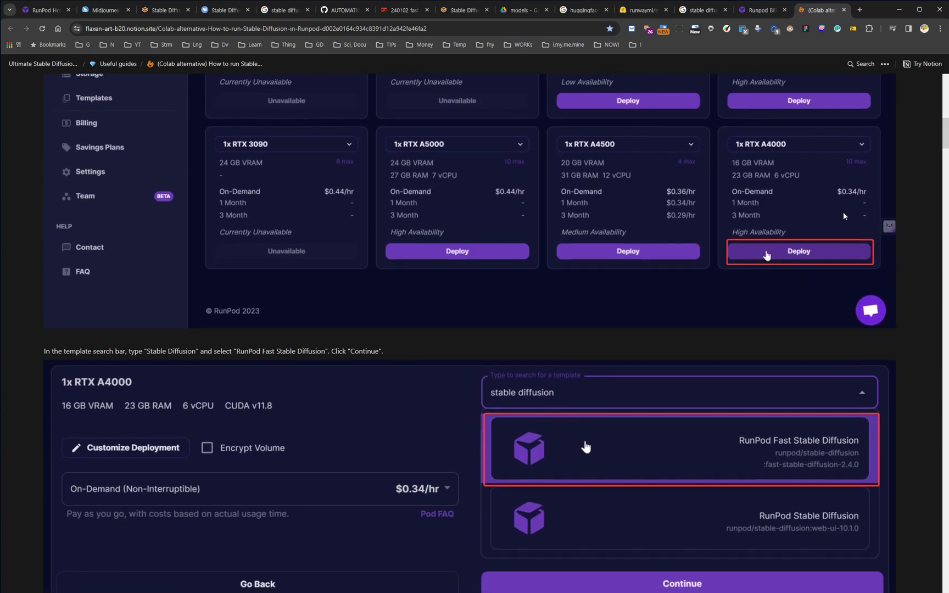
scroll(777, 240, "down", 2)
scroll(793, 200, "up", 2)
scroll(134, 169, "up", 2)
scroll(154, 214, "down", 3)
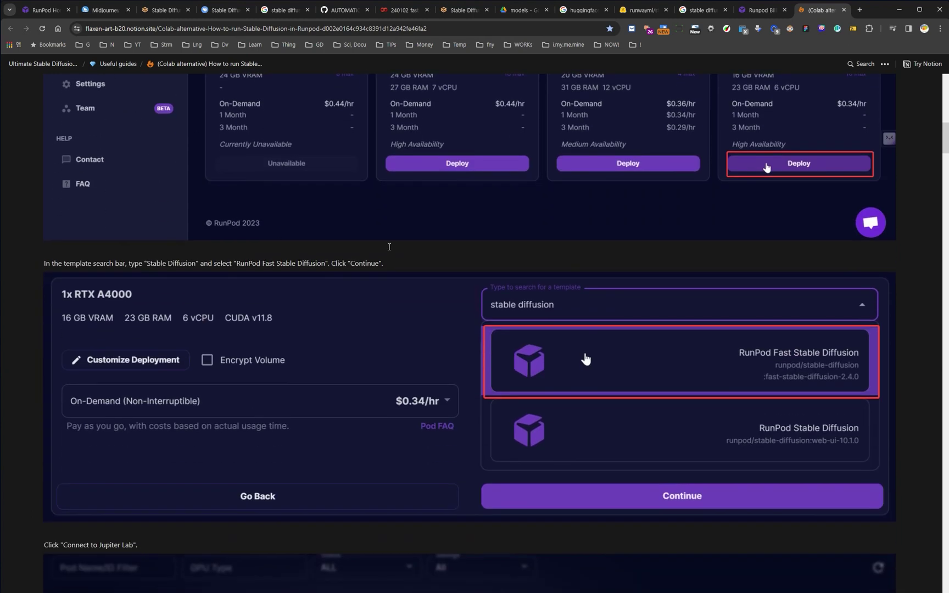
scroll(716, 148, "up", 1)
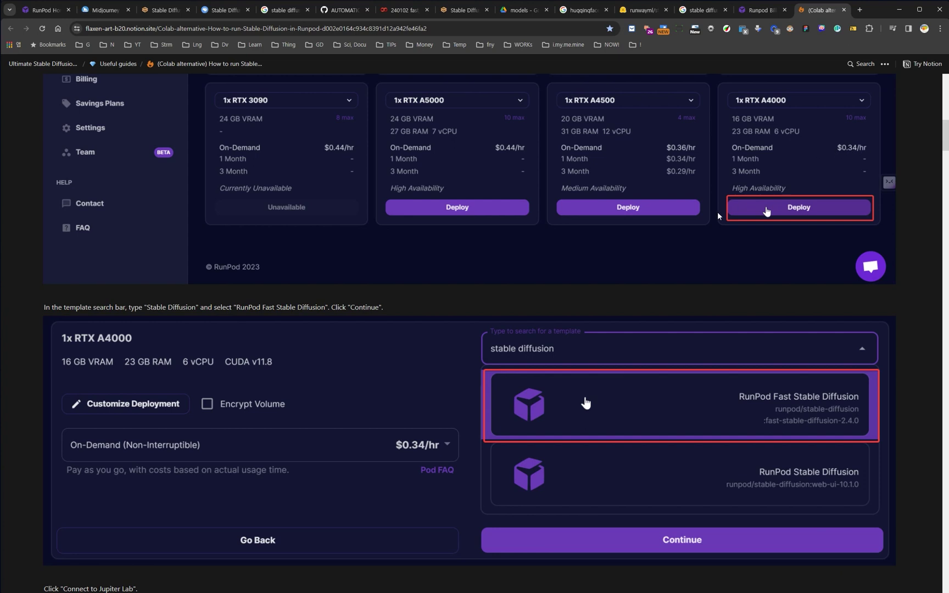
scroll(718, 212, "down", 2)
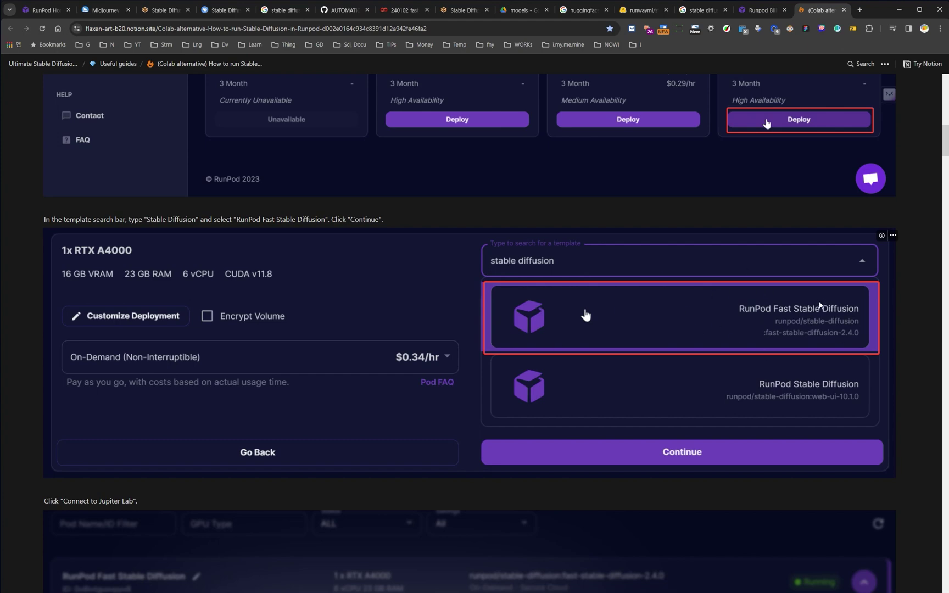
- Read the guide's instructions for connecting to Jupyter Lab, opening RNPD-A1111.ipynb and running the Dependencies cell
scroll(795, 317, "down", 7)
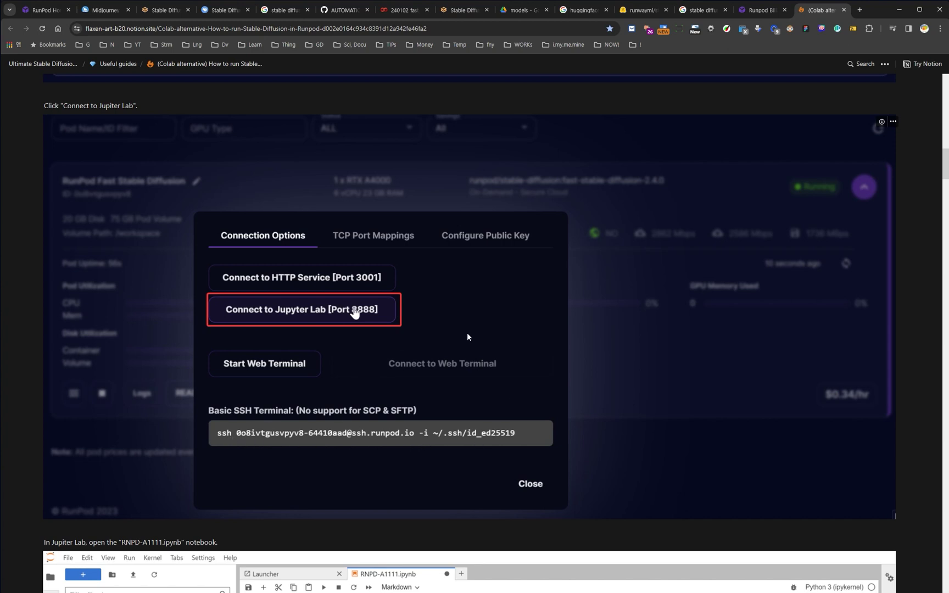
scroll(571, 298, "down", 5)
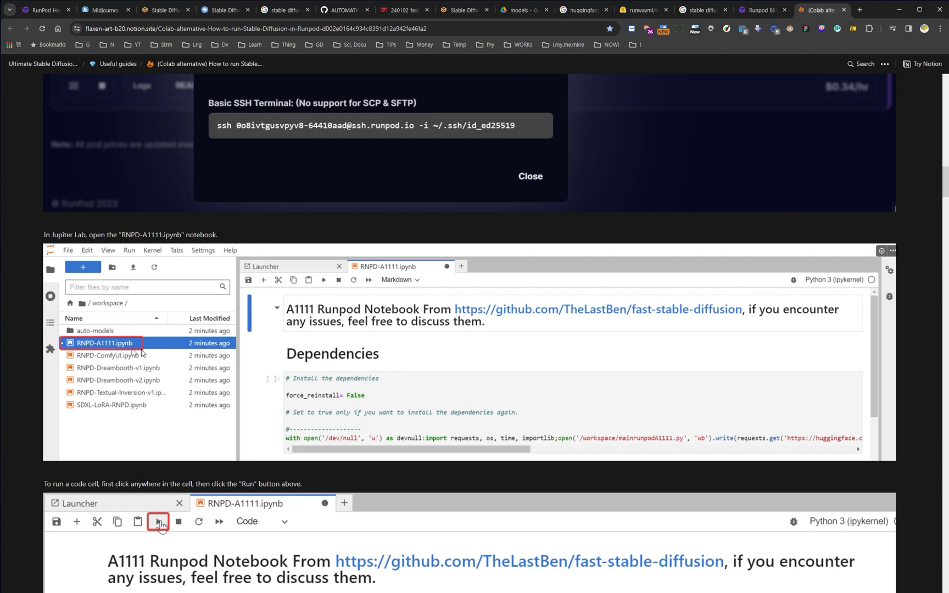
scroll(380, 357, "down", 6)
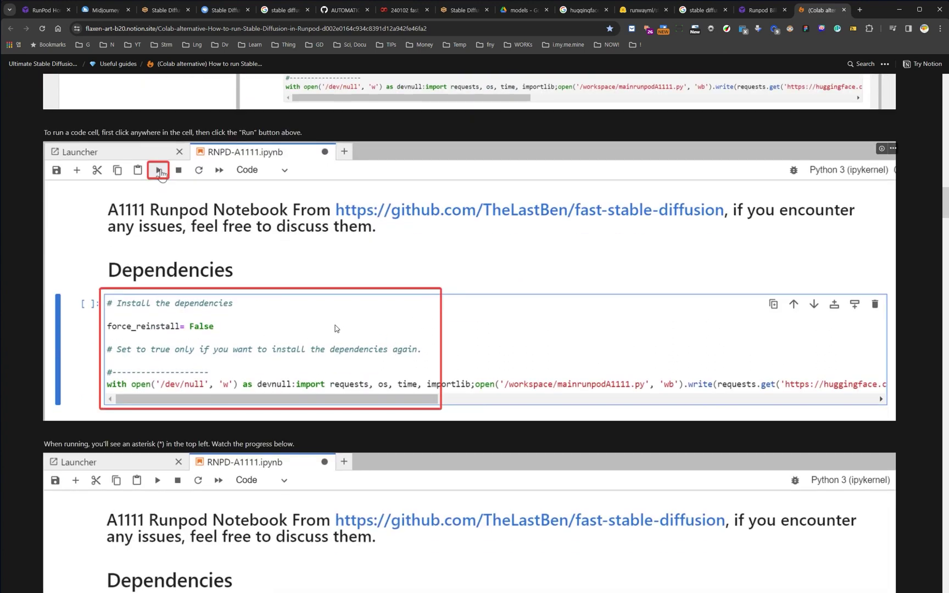
scroll(374, 290, "down", 1)
scroll(374, 290, "up", 1)
- Switch to the fast_stable_diffusion_AUTOMATIC1111 Colab notebook and review its cells from the model download through Start Stable-Diffusion
left_click(450, 13)
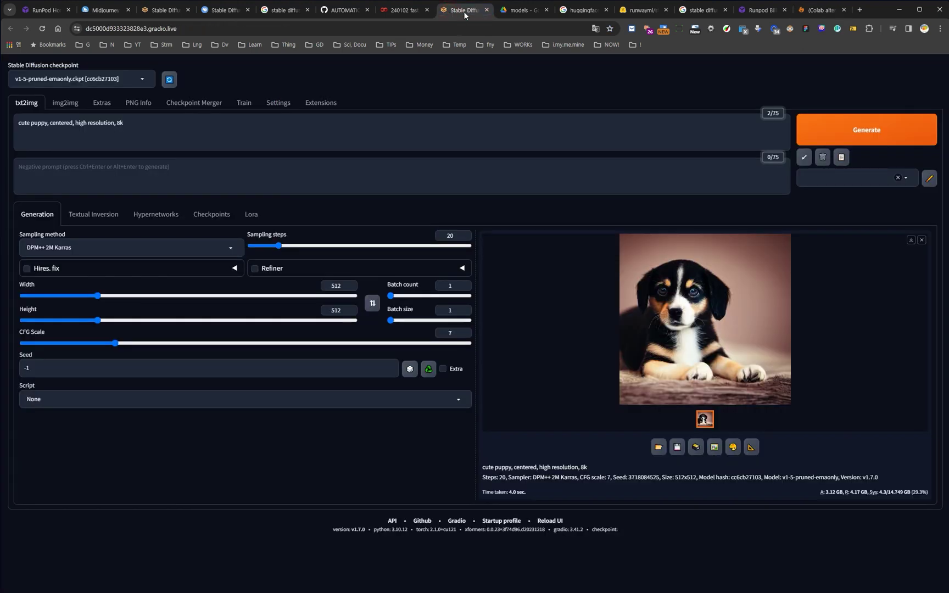
left_click(504, 16)
left_click(576, 9)
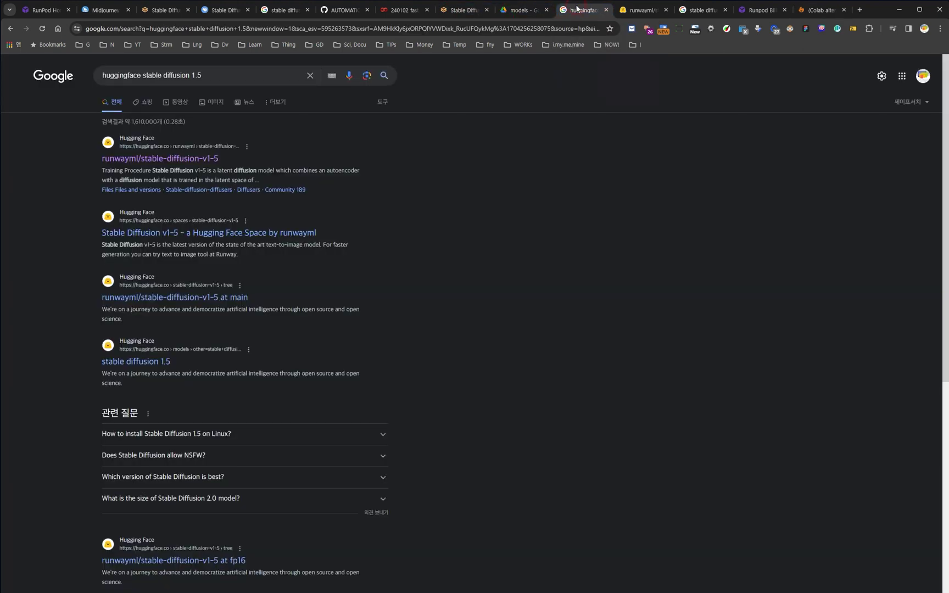
left_click(457, 12)
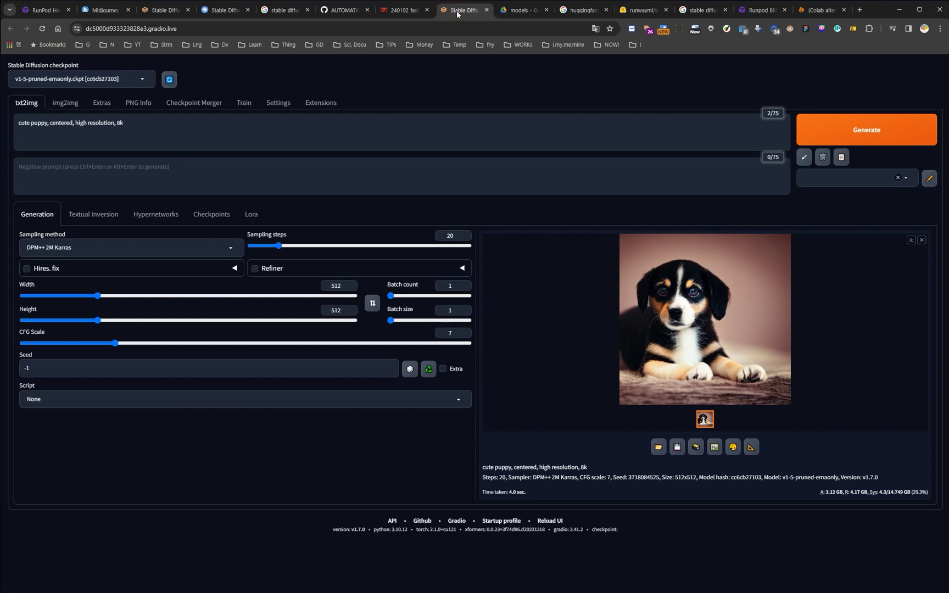
left_click(401, 11)
left_click(499, 374)
scroll(390, 417, "up", 6)
left_click_drag(603, 445, 645, 160)
scroll(105, 264, "down", 4)
scroll(108, 316, "down", 20)
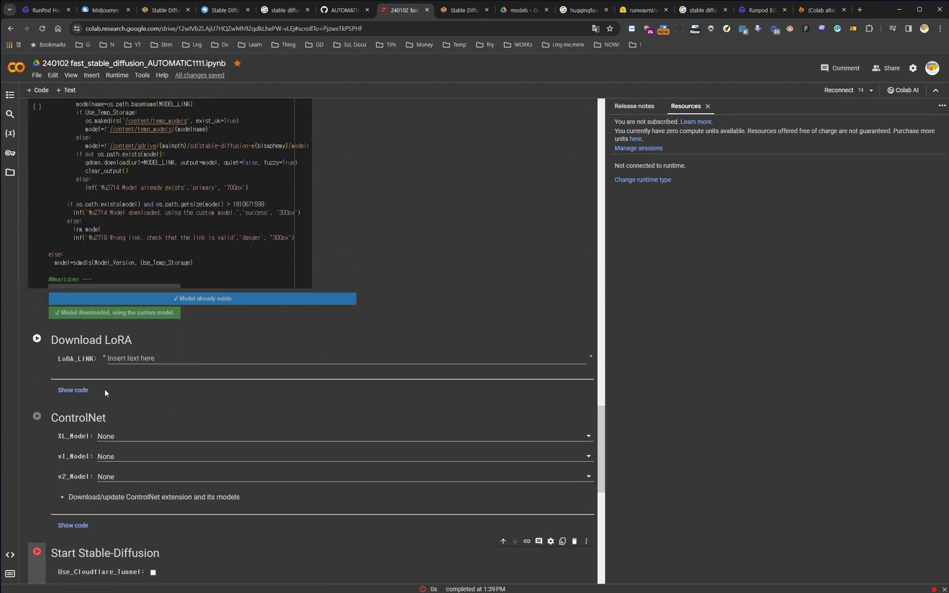
scroll(247, 483, "down", 3)
- Return to the Runpod guide and read the Dependencies progress and Model Download/Load sections
left_click(818, 9)
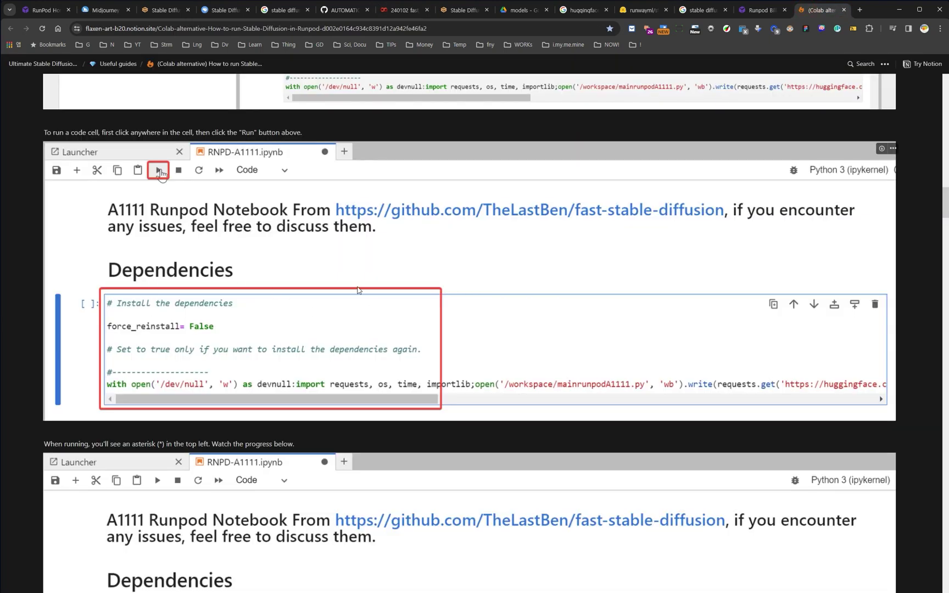
scroll(212, 266, "down", 5)
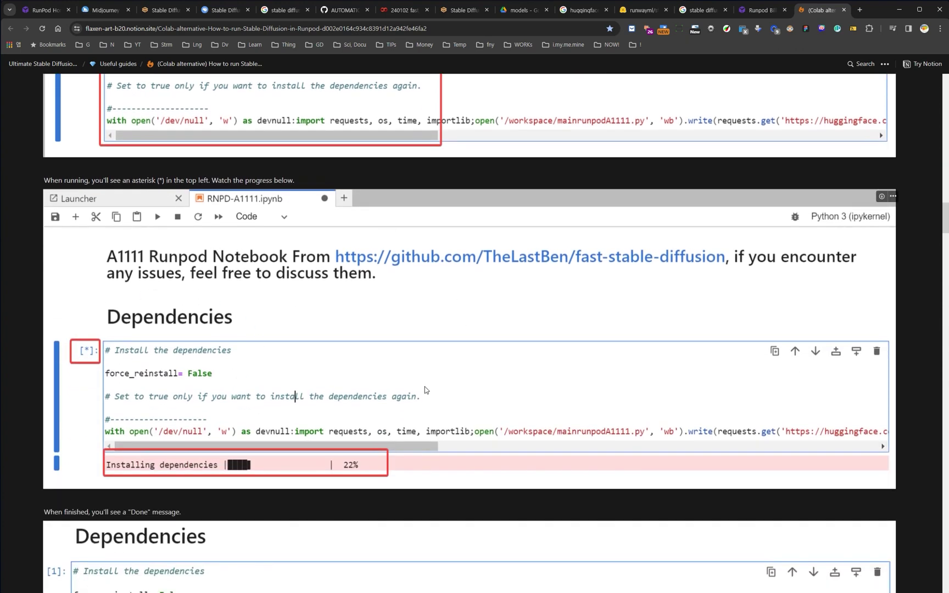
scroll(268, 325, "down", 6)
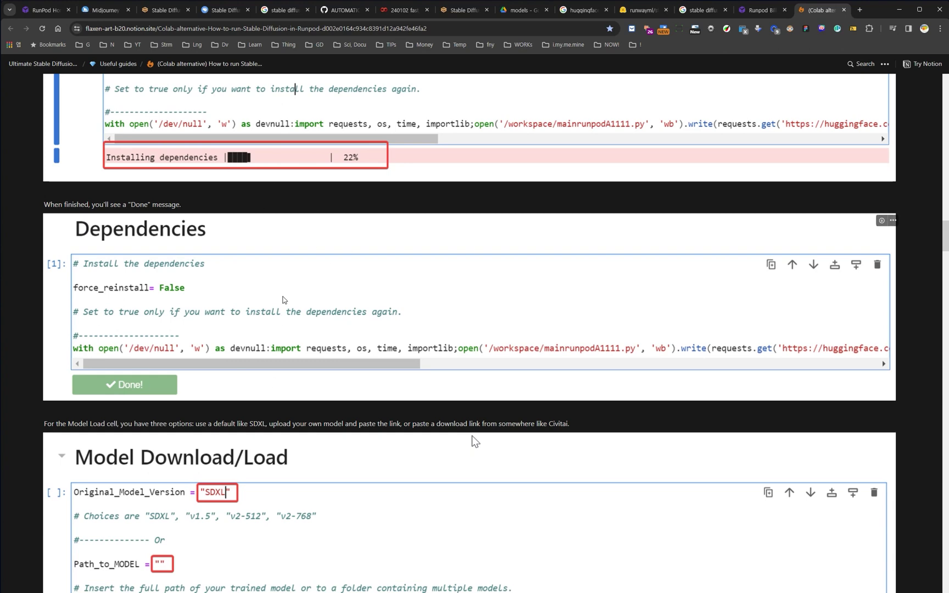
scroll(255, 283, "down", 6)
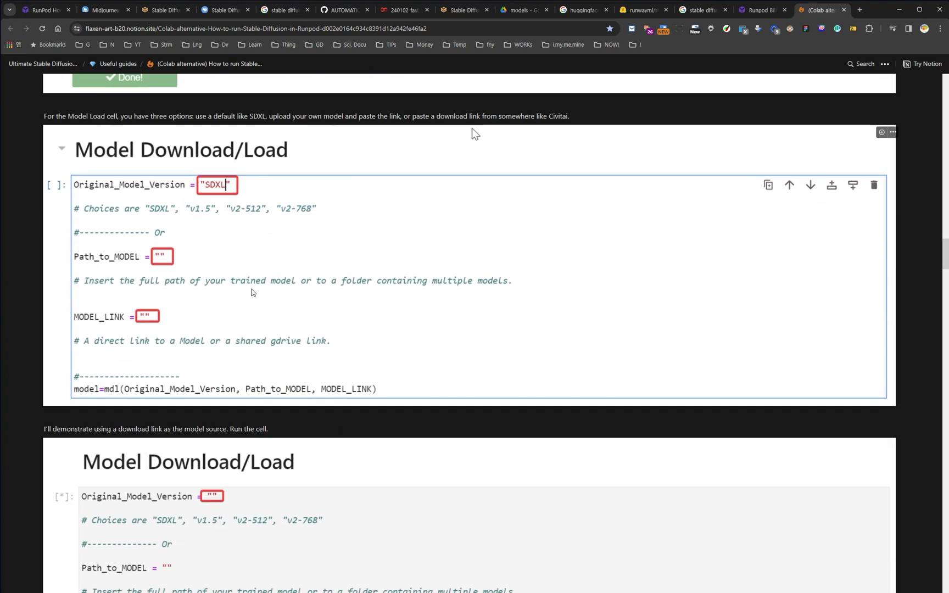
scroll(252, 296, "down", 2)
scroll(252, 291, "down", 3)
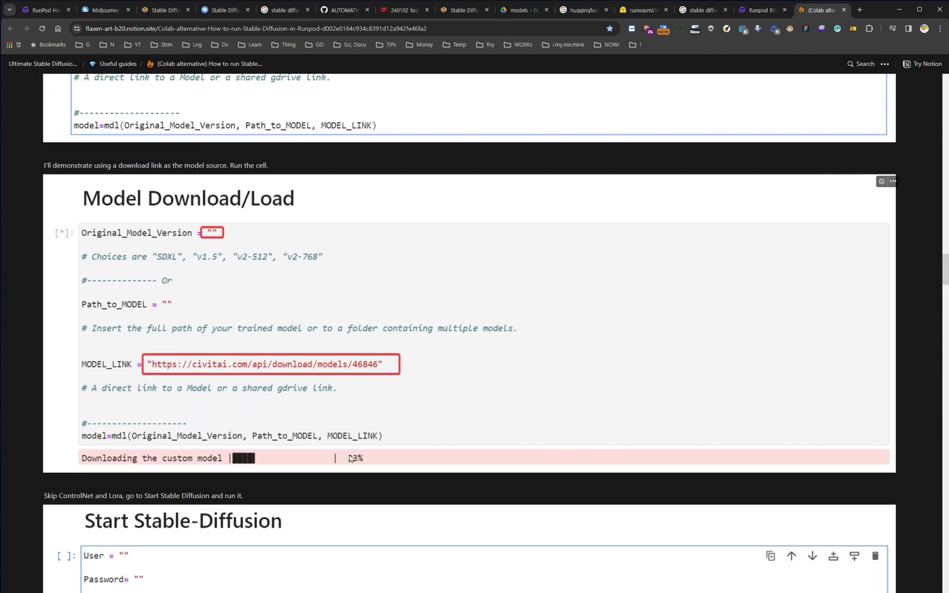
- Read the guide's Start Stable-Diffusion section, from running the cell and launching its URL to the webui screenshot
scroll(312, 298, "down", 5)
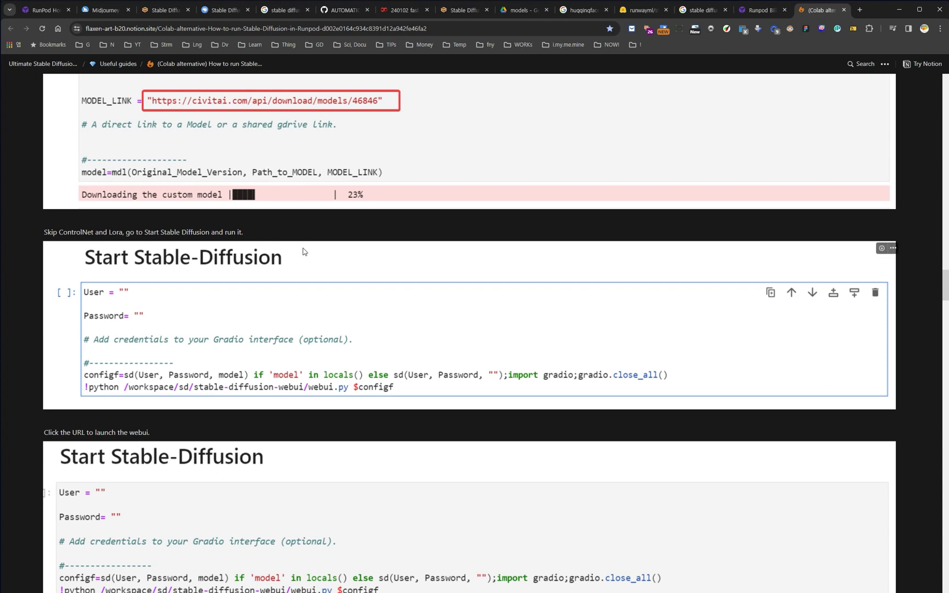
scroll(234, 282, "down", 1)
scroll(233, 283, "down", 4)
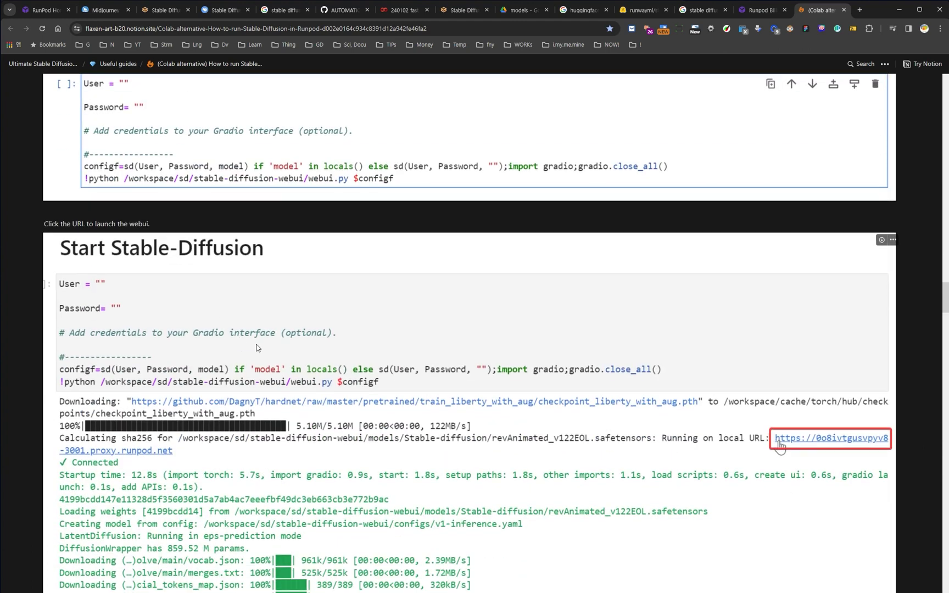
scroll(220, 345, "down", 2)
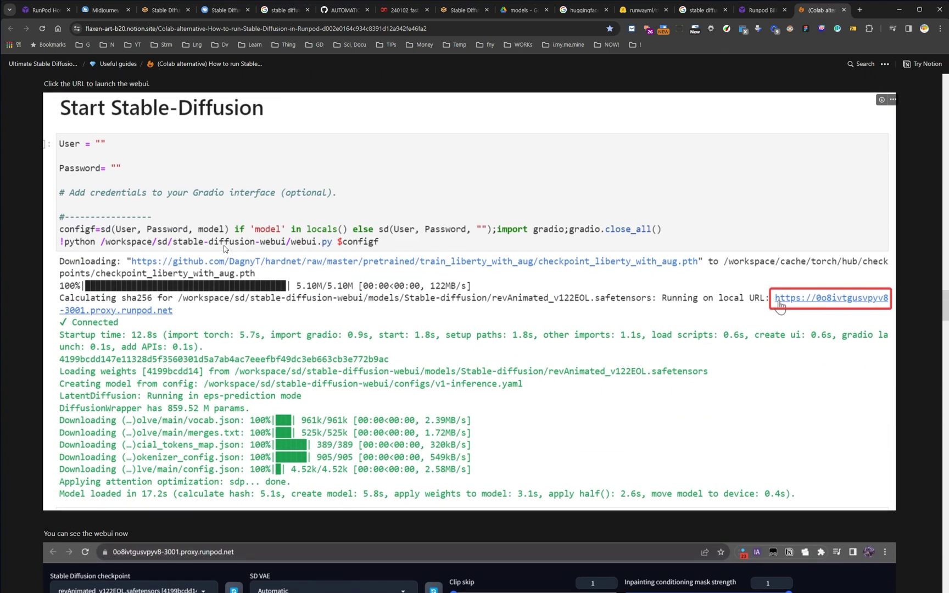
scroll(219, 346, "up", 1)
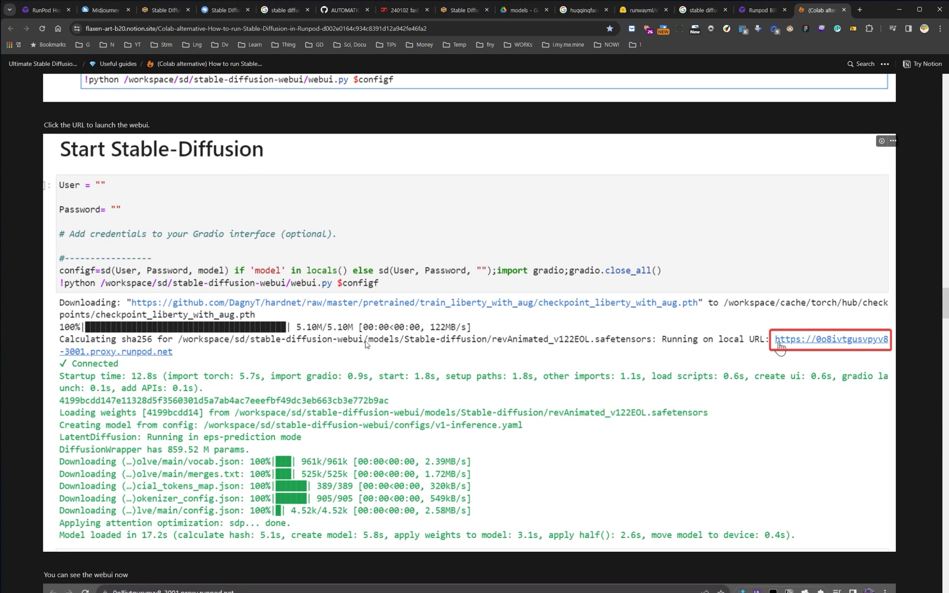
scroll(352, 307, "down", 2)
scroll(318, 374, "down", 4)
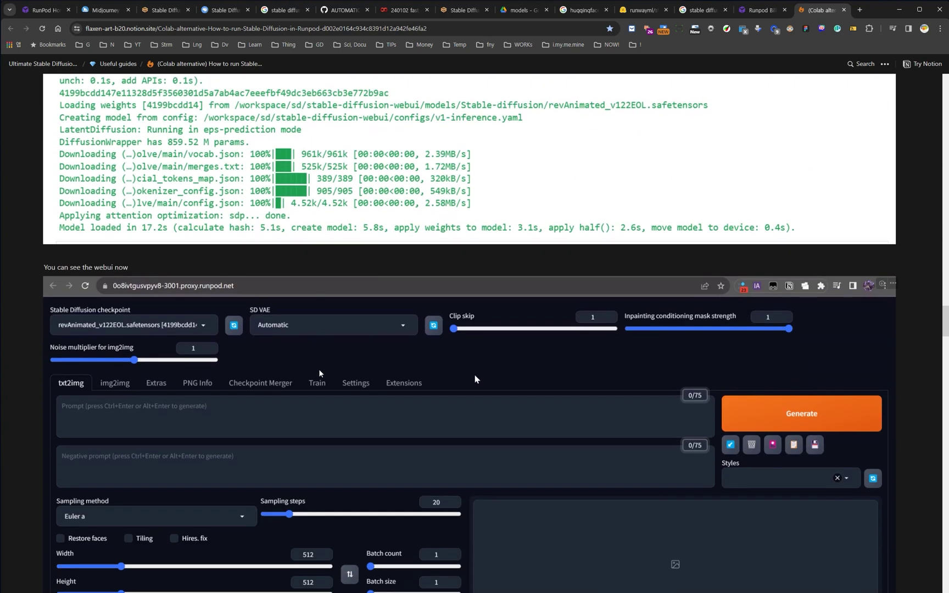
scroll(287, 358, "down", 1)
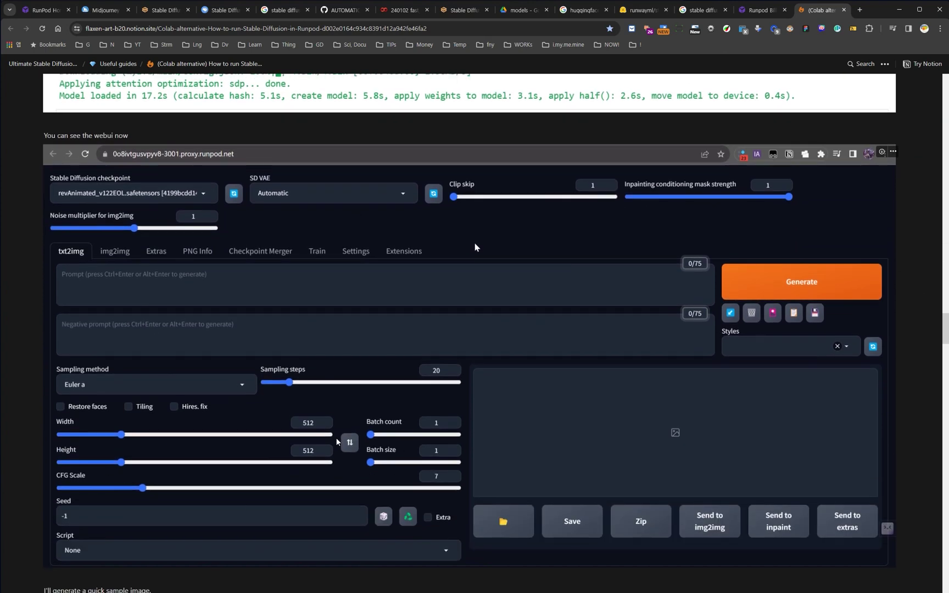
- Read the Runpod guide's sections on generating a sample image, installing extensions and browsing the sd folder in Jupyter
scroll(288, 380, "down", 7)
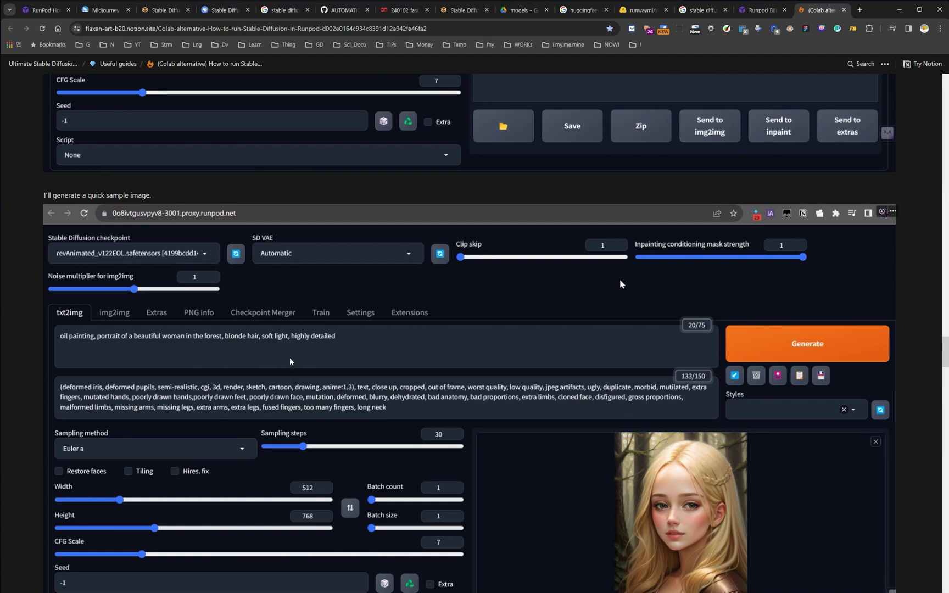
scroll(291, 362, "down", 2)
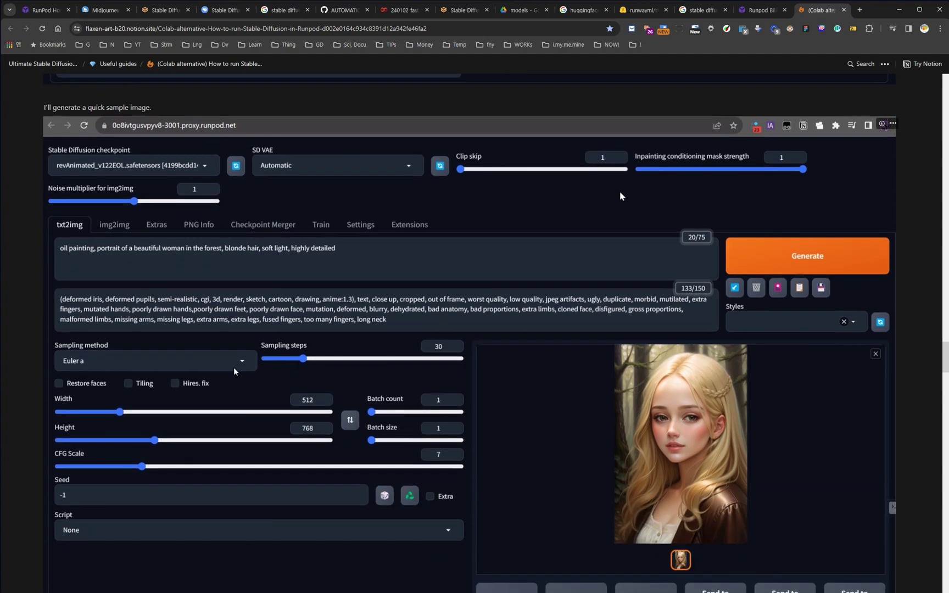
scroll(237, 372, "down", 8)
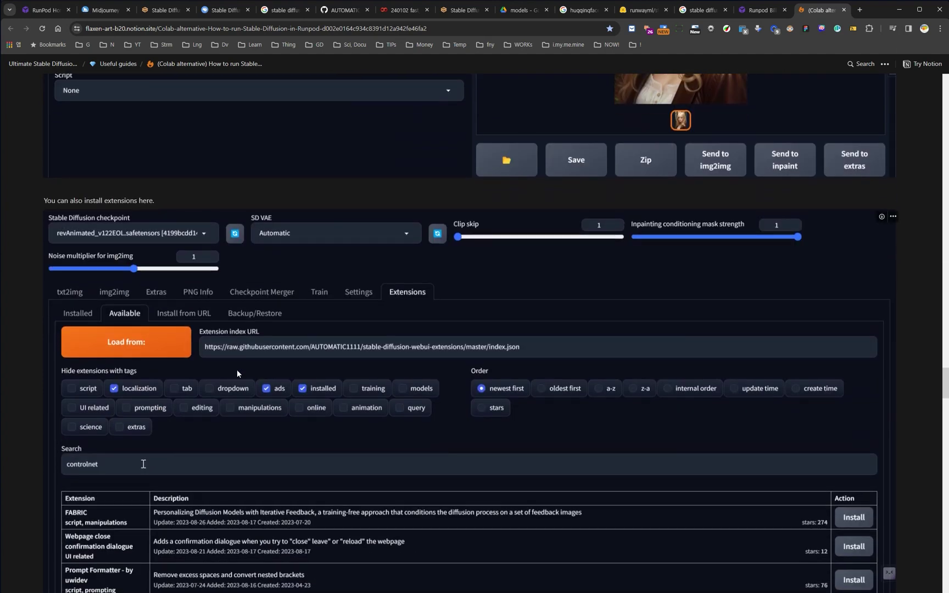
scroll(237, 370, "down", 3)
scroll(225, 333, "down", 10)
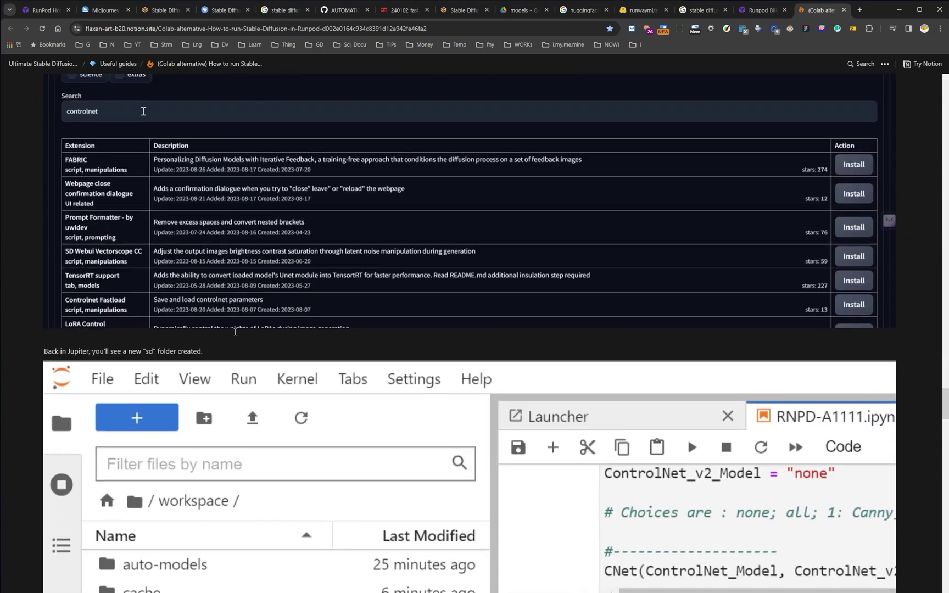
scroll(290, 326, "up", 1)
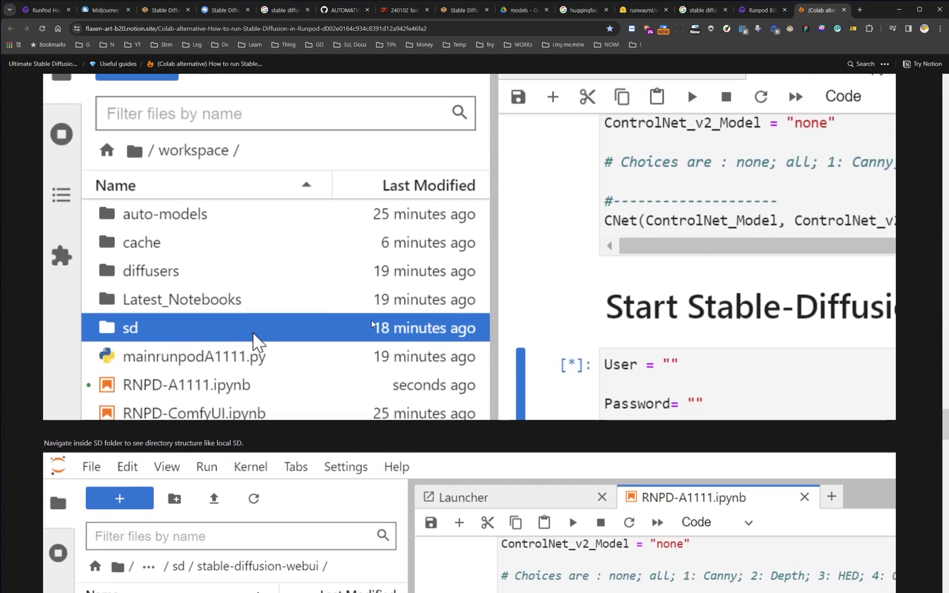
scroll(290, 327, "down", 6)
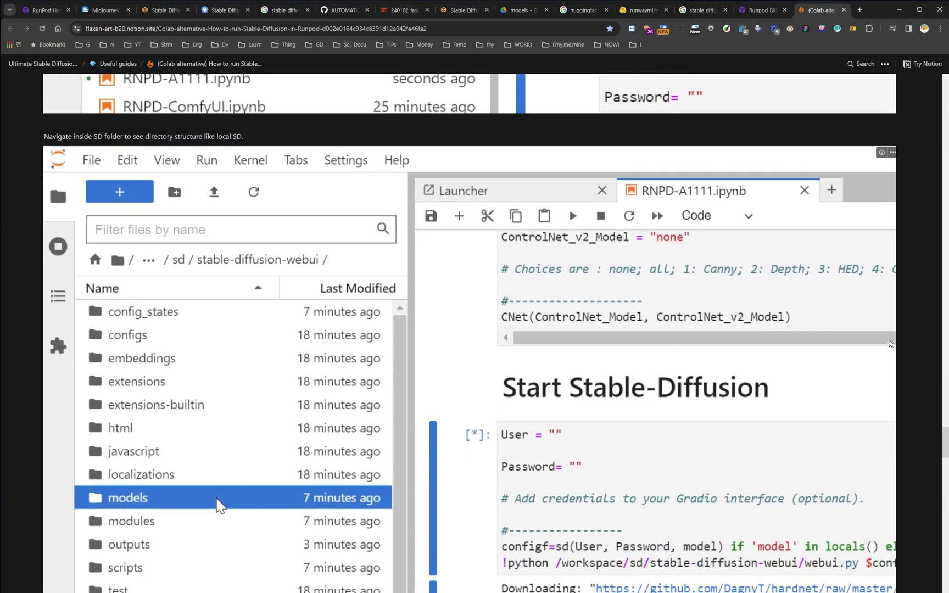
scroll(496, 333, "down", 9)
- Read the guide's instructions for stopping, relaunching and terminating pods, down to the screen cast section
scroll(220, 499, "down", 9)
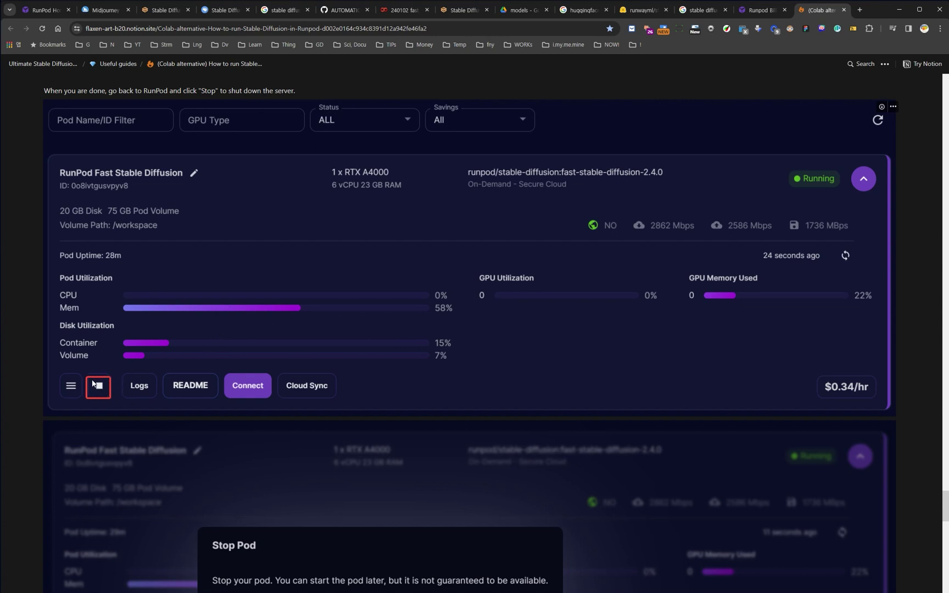
scroll(113, 386, "down", 8)
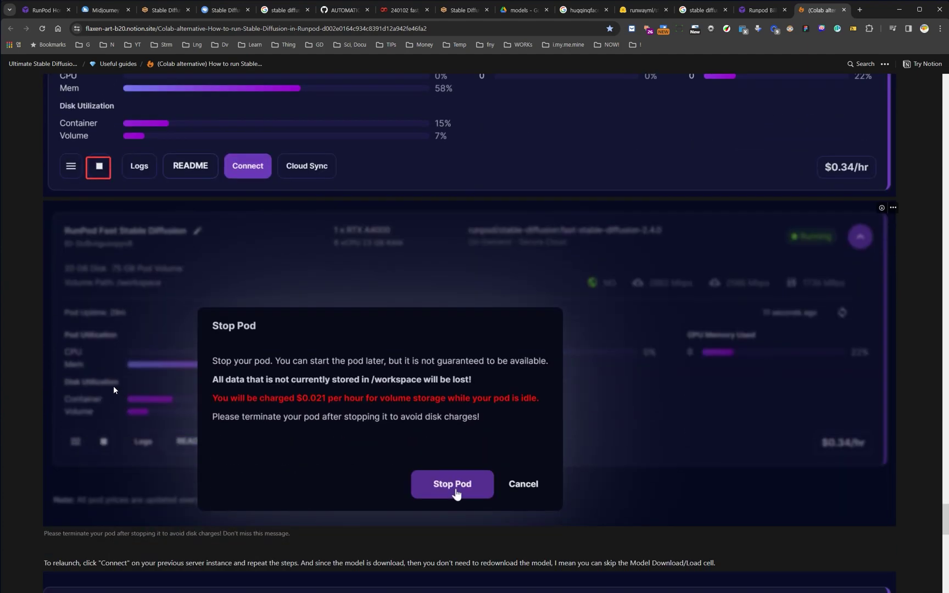
scroll(311, 372, "down", 4)
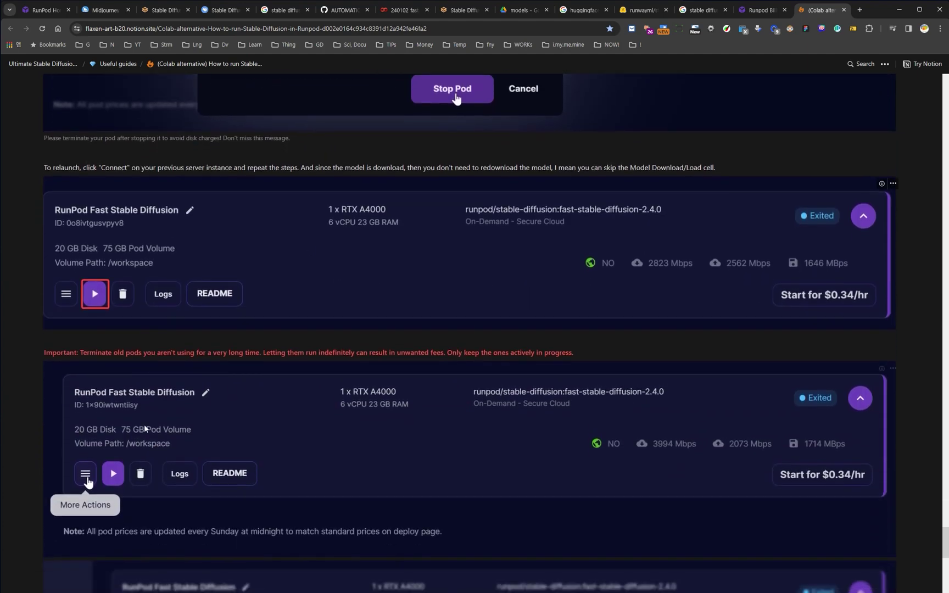
scroll(87, 494, "down", 6)
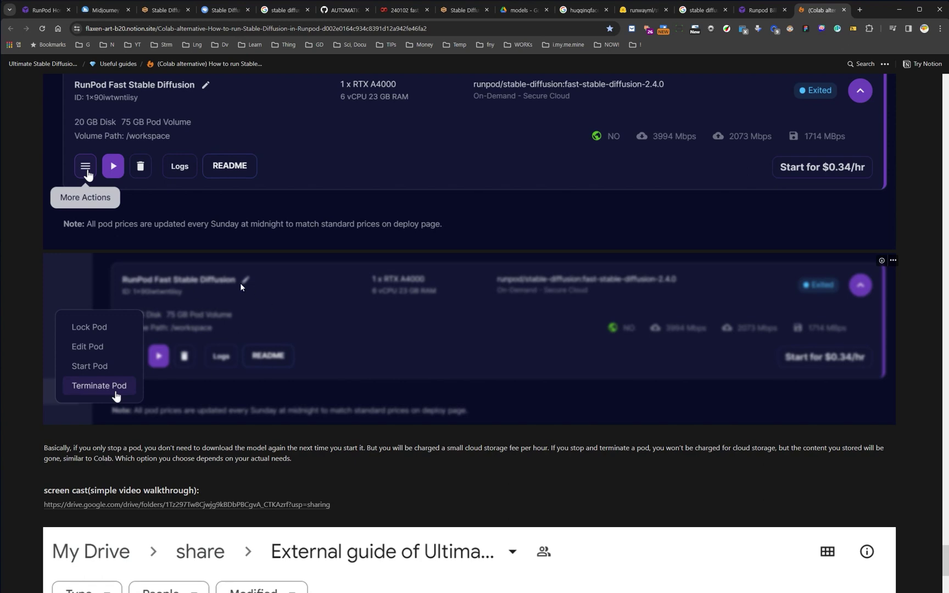
scroll(271, 313, "down", 2)
scroll(234, 352, "down", 2)
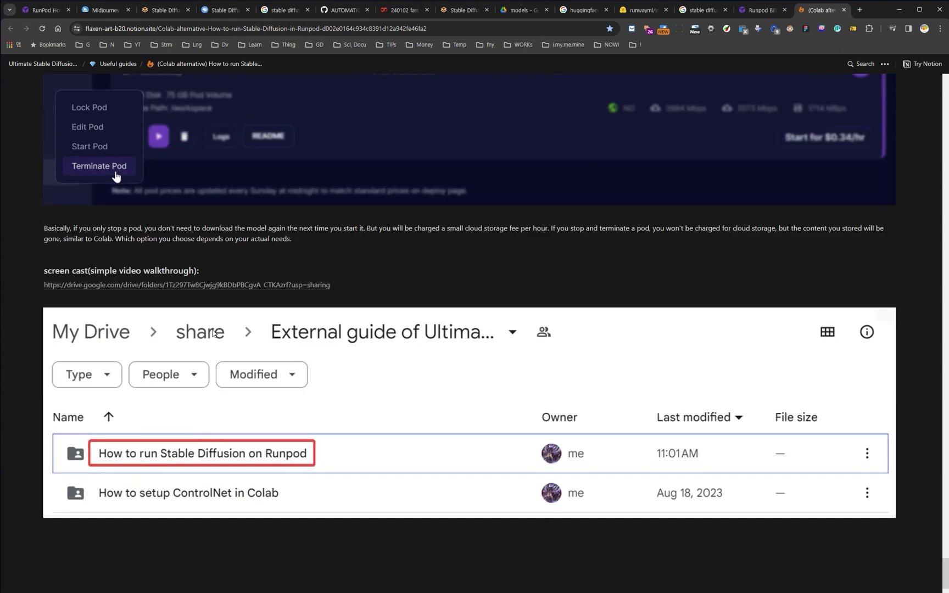
scroll(402, 413, "down", 1)
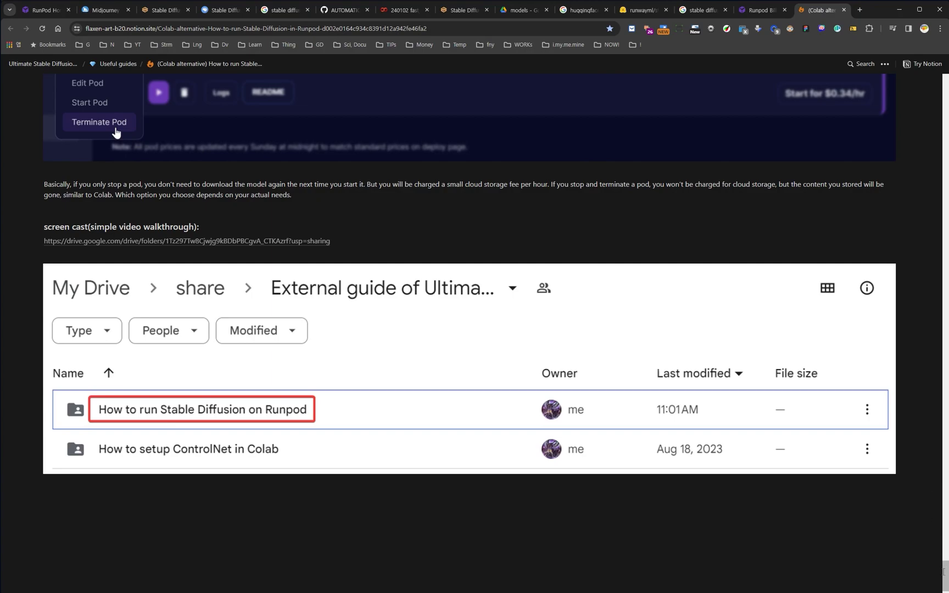
- Return to the beginning of the Runpod guide and select its page address
left_click_drag(946, 574, 932, 81)
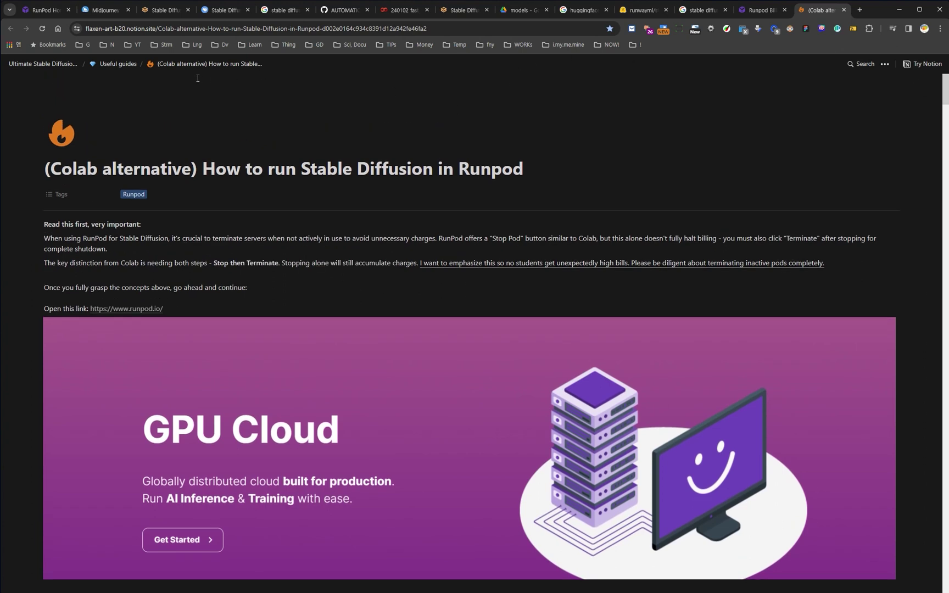
left_click(107, 28)
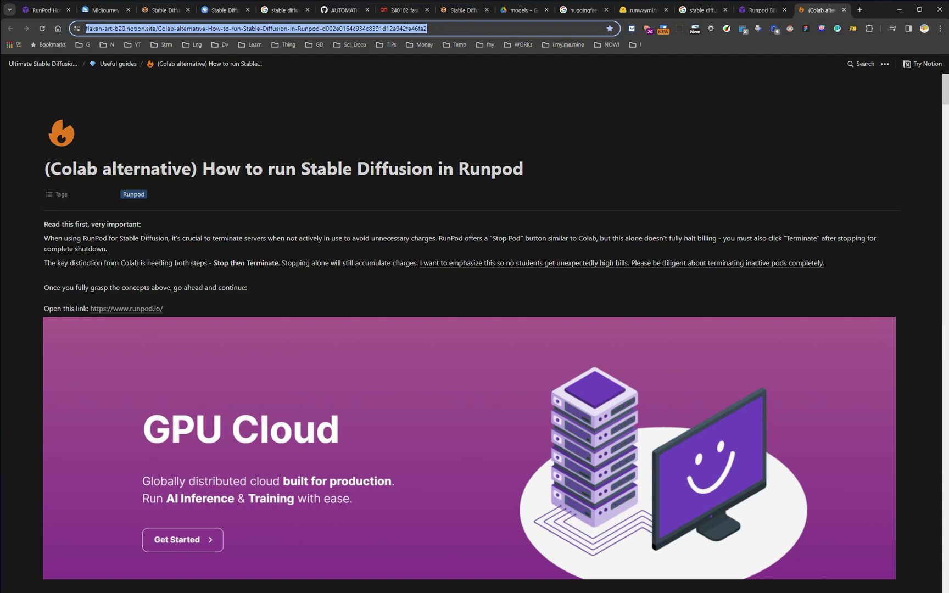
- Switch to Notepad++ and review the notes on the four methods of running Stable Diffusion
key("alt+Tab")
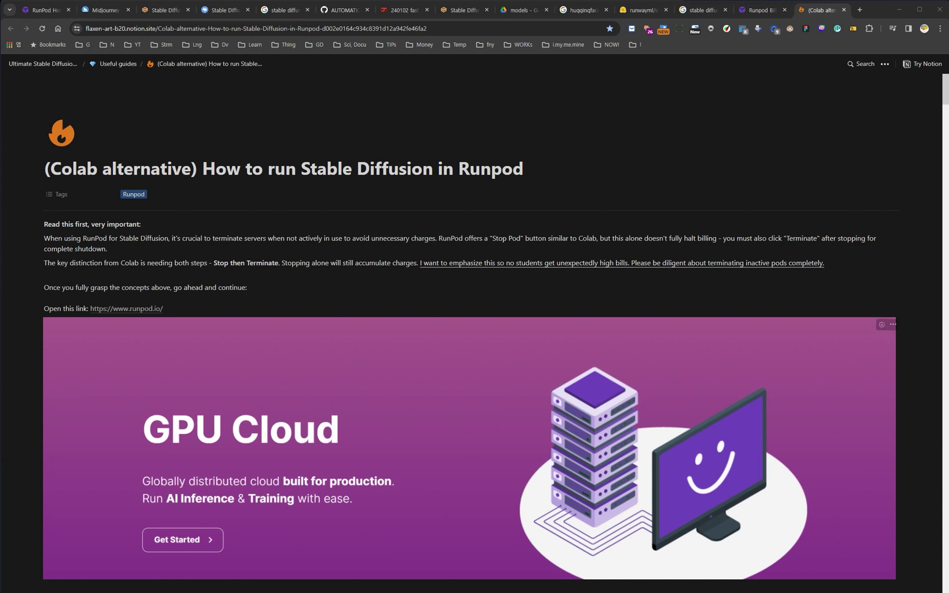
key("alt+Tab")
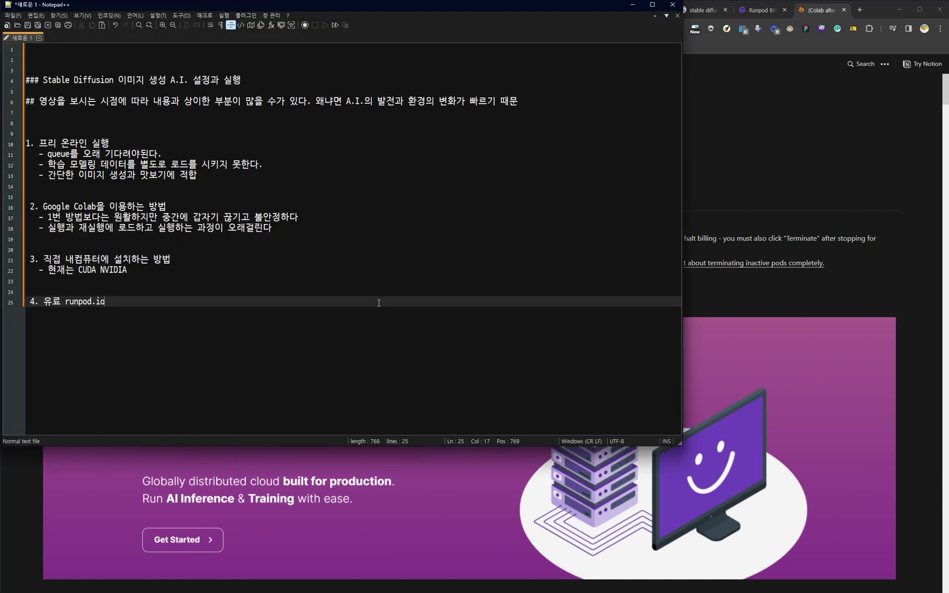
left_click(138, 296)
left_click_drag(154, 301, 157, 144)
left_click(263, 214)
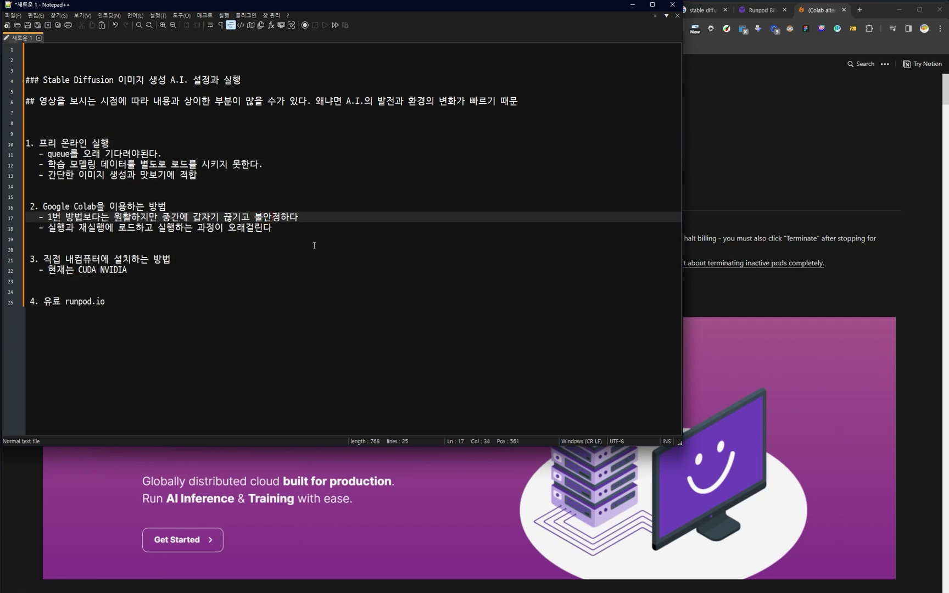
- Switch to the browser and review Midjourney's plan comparison, especially the Basic Plan column, glancing at Hugging Face's stable-diffusion-v1-5 page
left_click(768, 143)
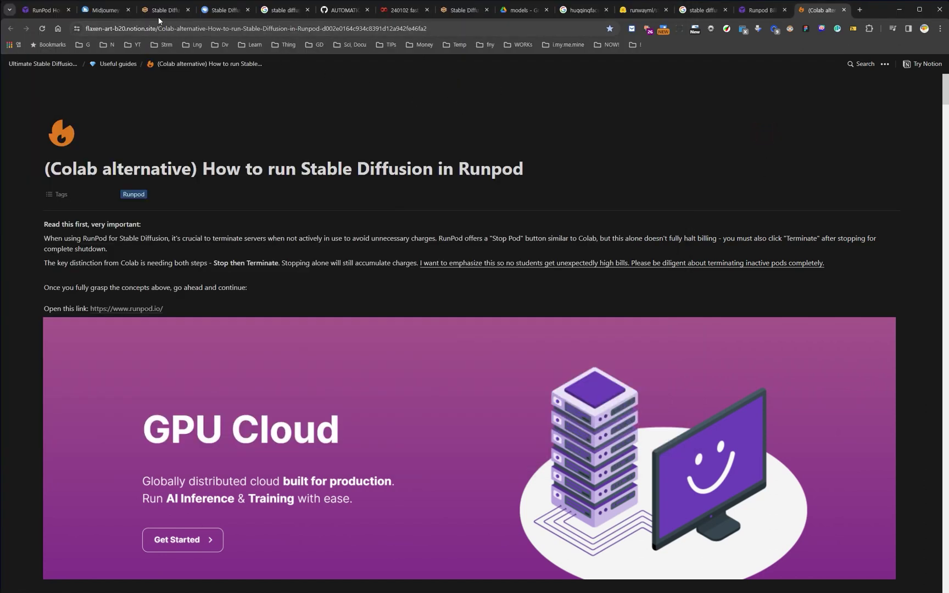
left_click(85, 14)
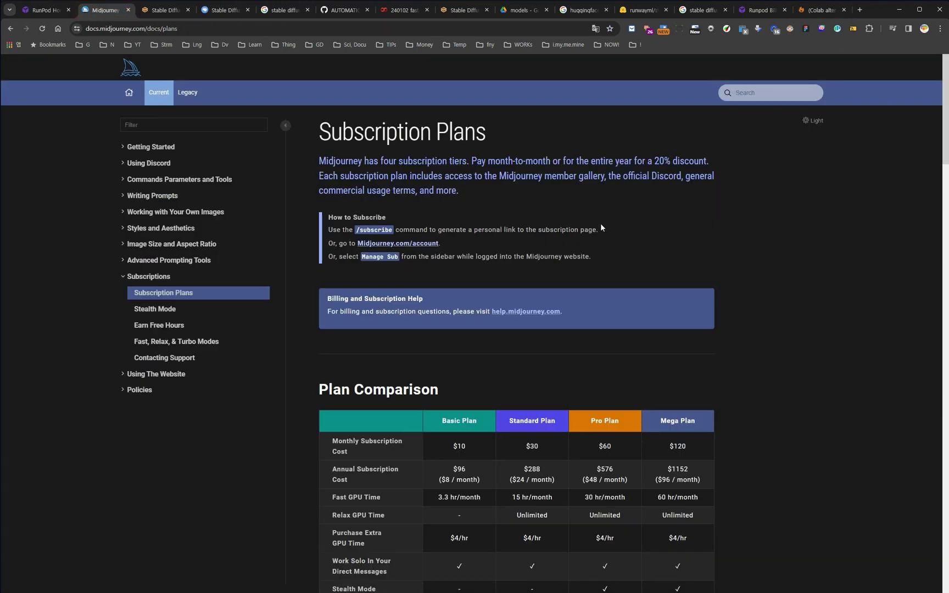
scroll(807, 322, "down", 2)
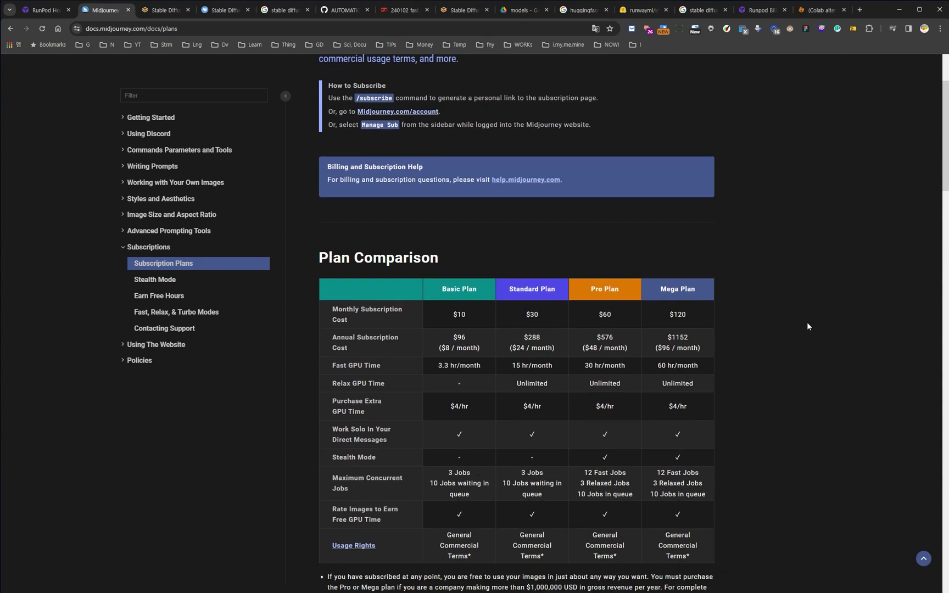
scroll(477, 268, "down", 1)
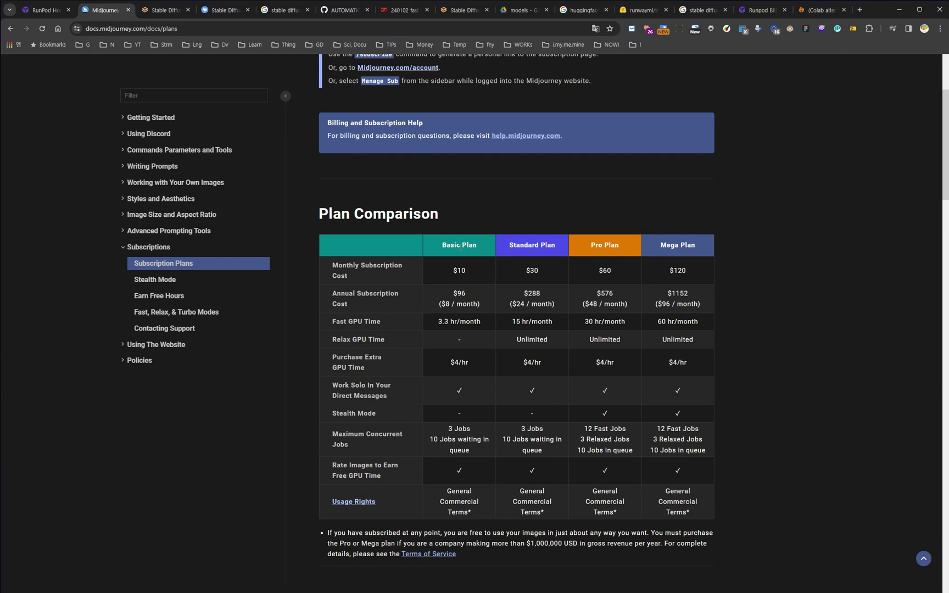
left_click_drag(453, 272, 469, 275)
left_click(483, 273)
left_click_drag(452, 293, 479, 508)
left_click(476, 386)
scroll(473, 378, "up", 3)
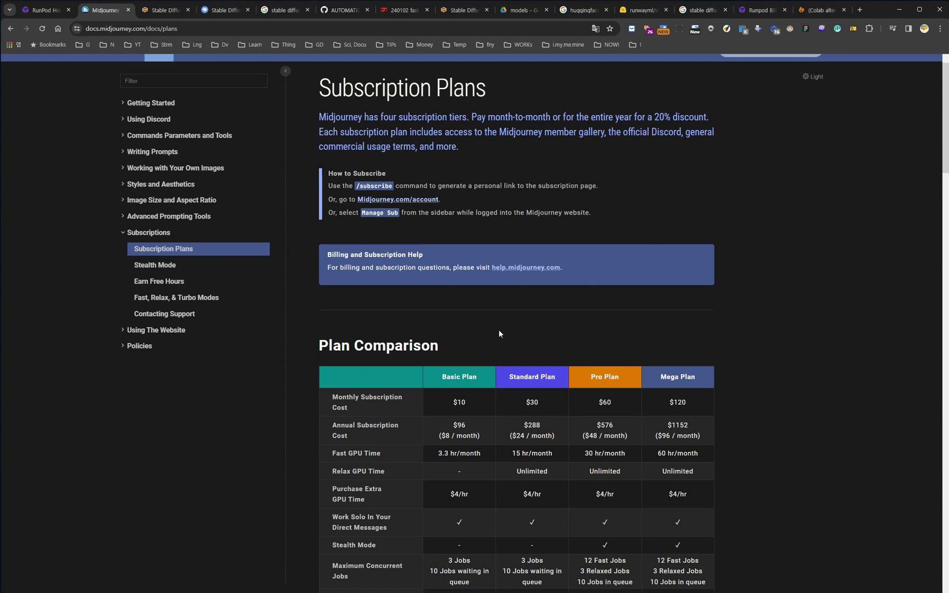
scroll(499, 331, "up", 1)
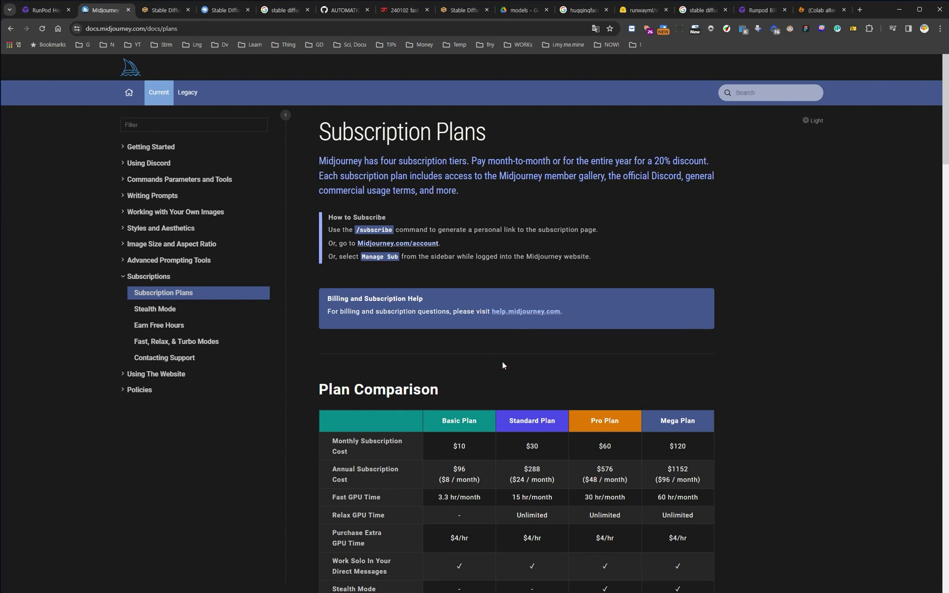
left_click(641, 10)
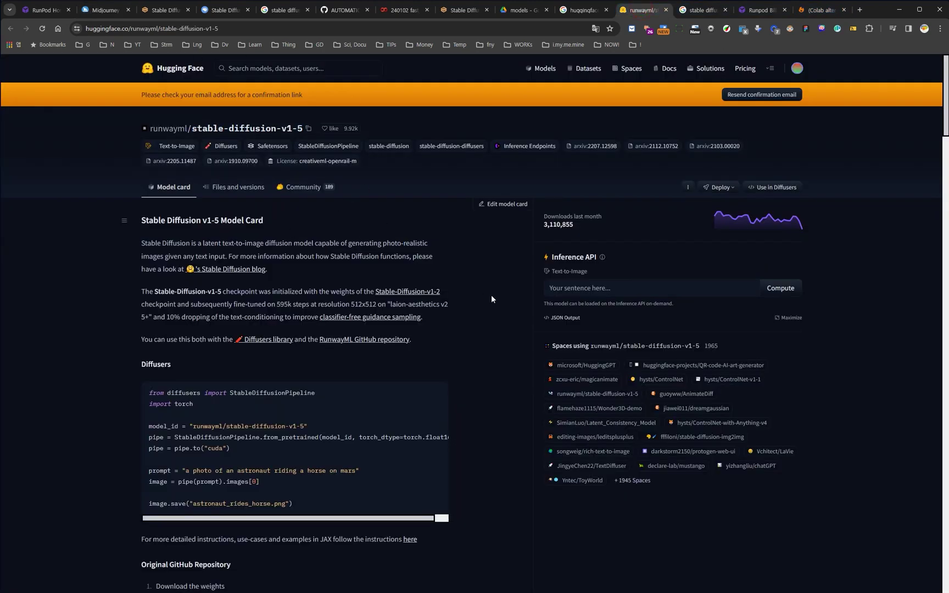
left_click(91, 11)
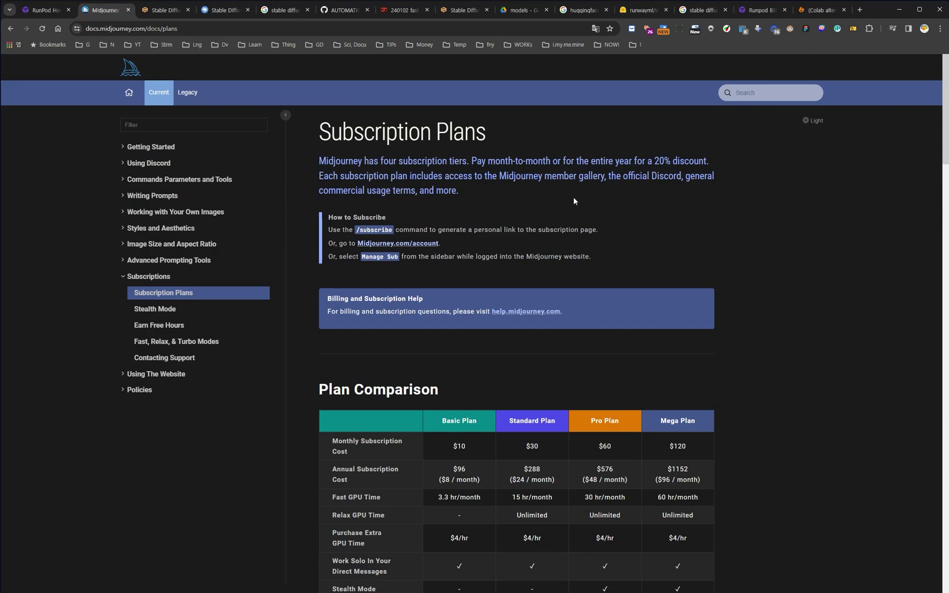
- Open the Stable Diffusion web UI running on gradio.live and examine its txt2img prompt and negative prompt fields
left_click(455, 9)
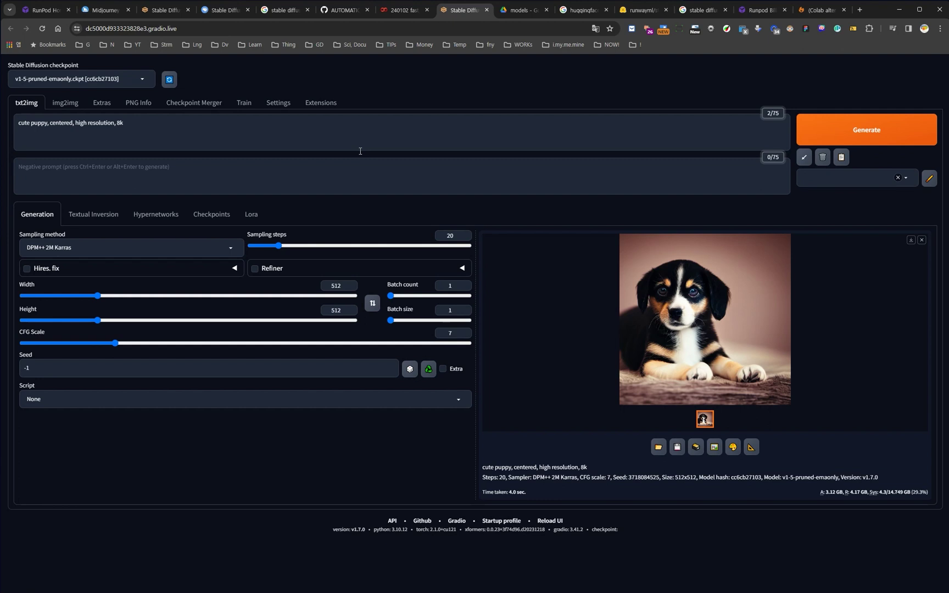
left_click(293, 135)
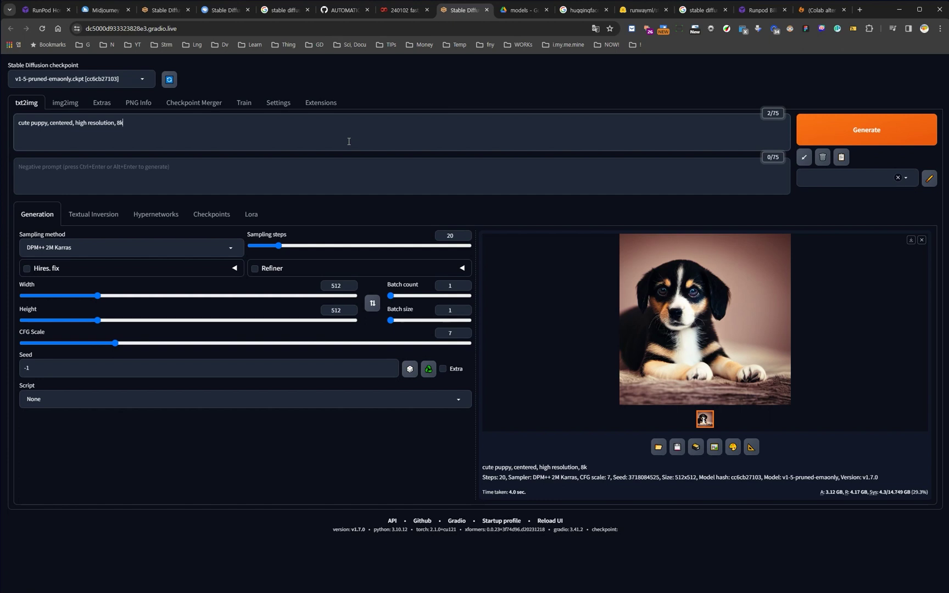
left_click(377, 188)
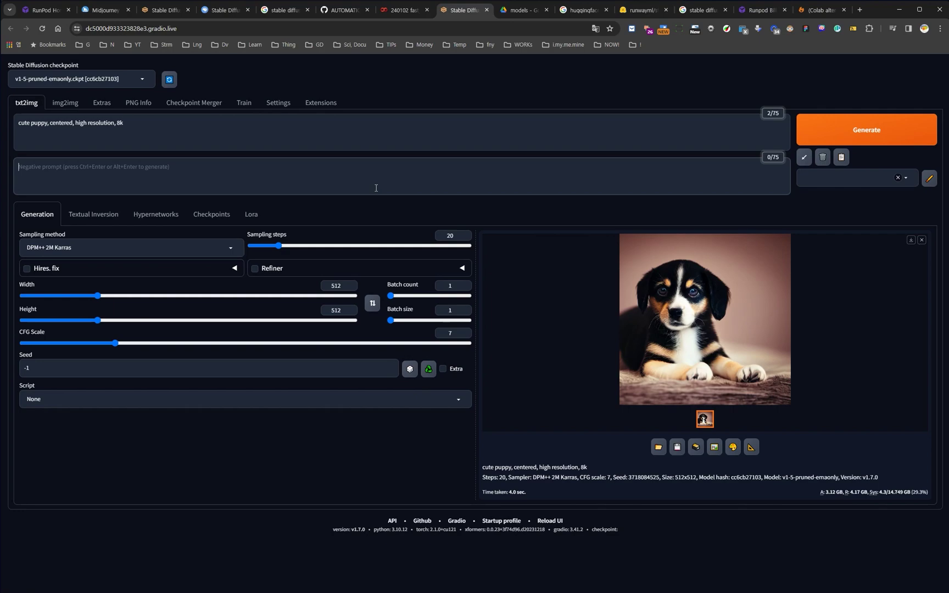